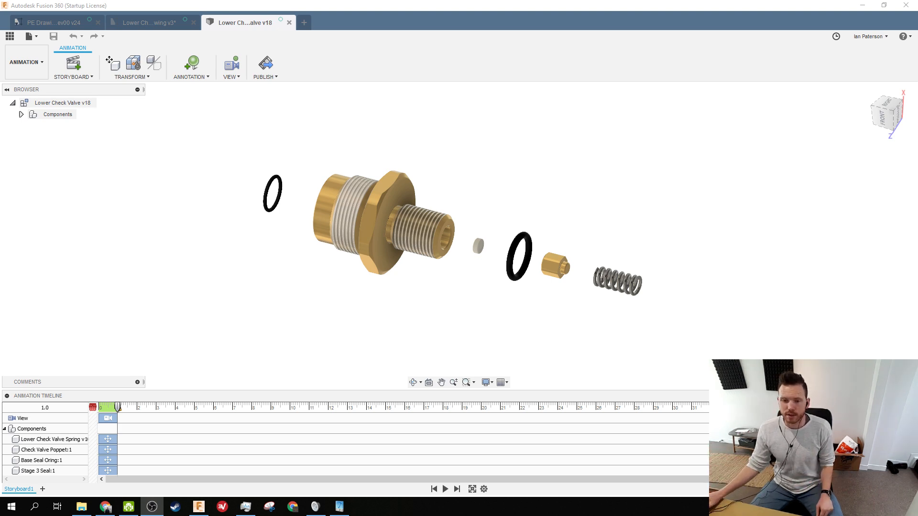
Examine the exploded check valve assembly from several angles in the animation storyboard
shift+middle_drag(381, 200, 485, 249)
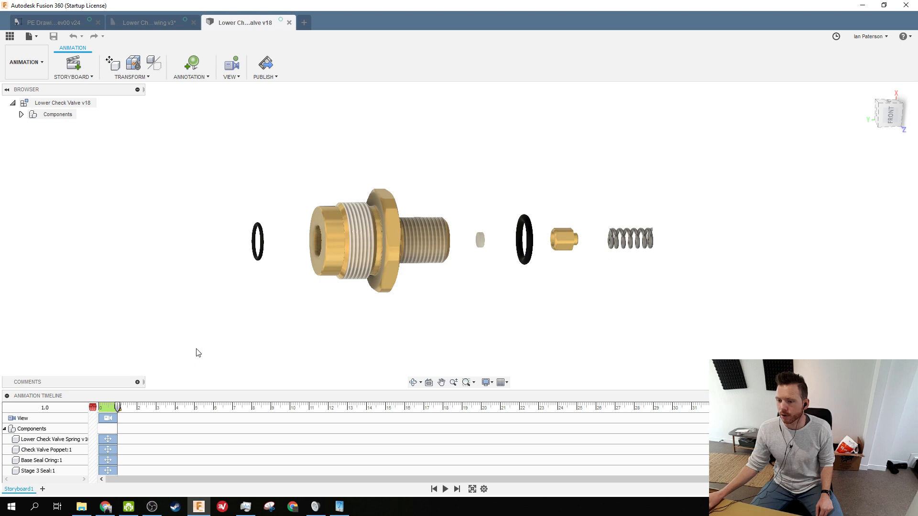
key(space)
shift+middle_drag(316, 317, 331, 290)
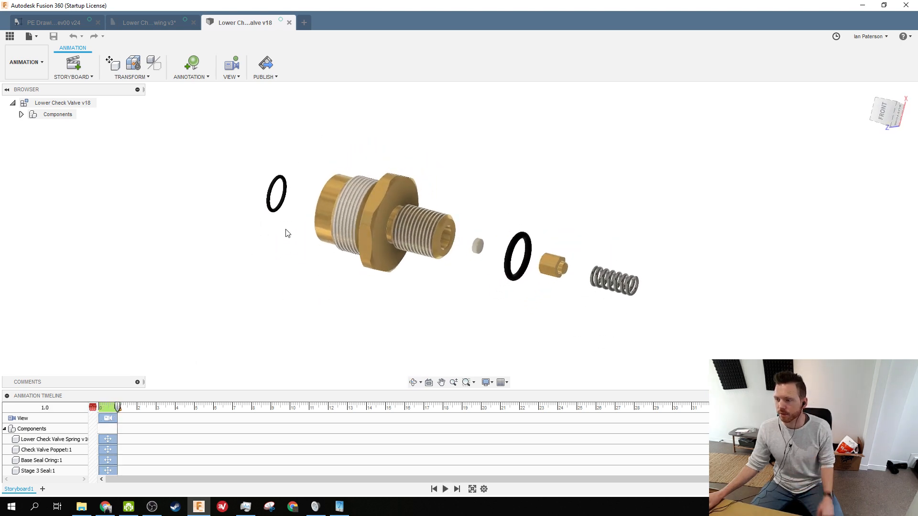
click(553, 268)
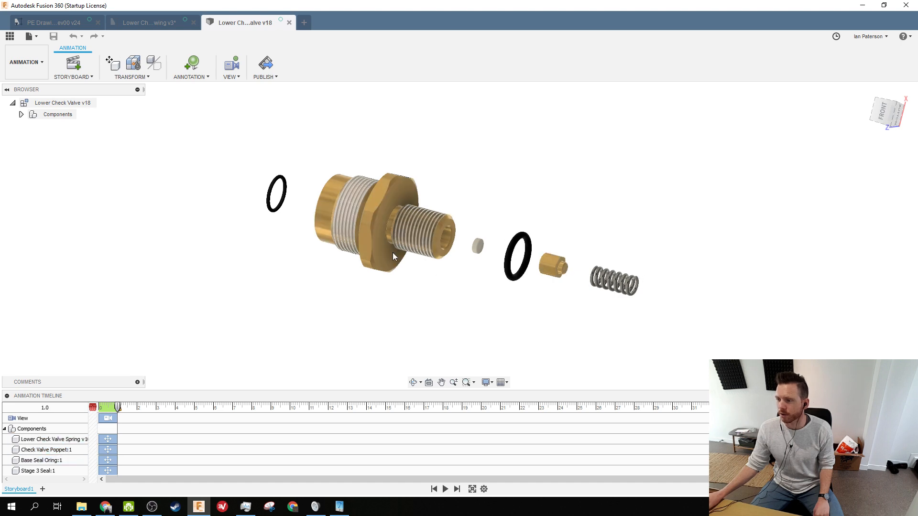
shift+middle_drag(391, 272, 385, 237)
shift+middle_drag(348, 149, 358, 138)
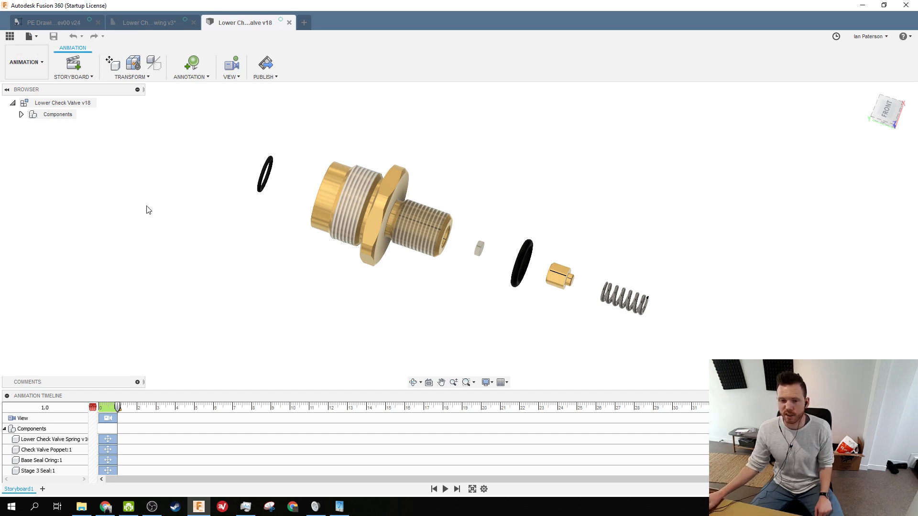
Switch to the PE drawing template and inspect its title block, revision table, and drawing notes
click(74, 26)
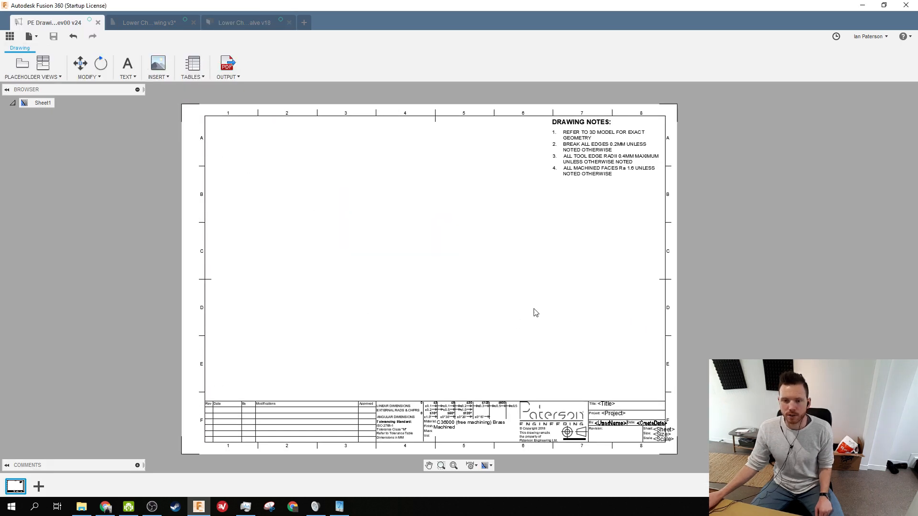
mouse_move(514, 373)
middle_down()
mouse_move(514, 340)
mouse_move(417, 349)
middle_up()
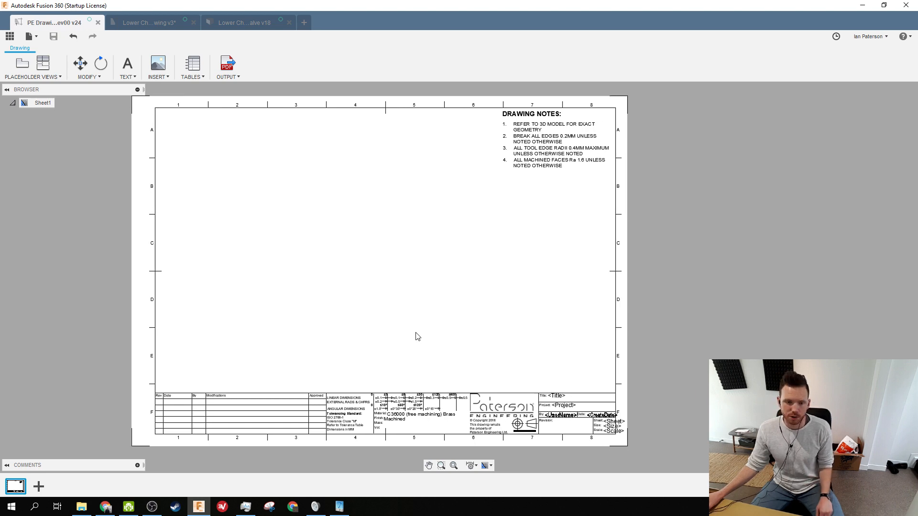
scroll(415, 336, up, 4)
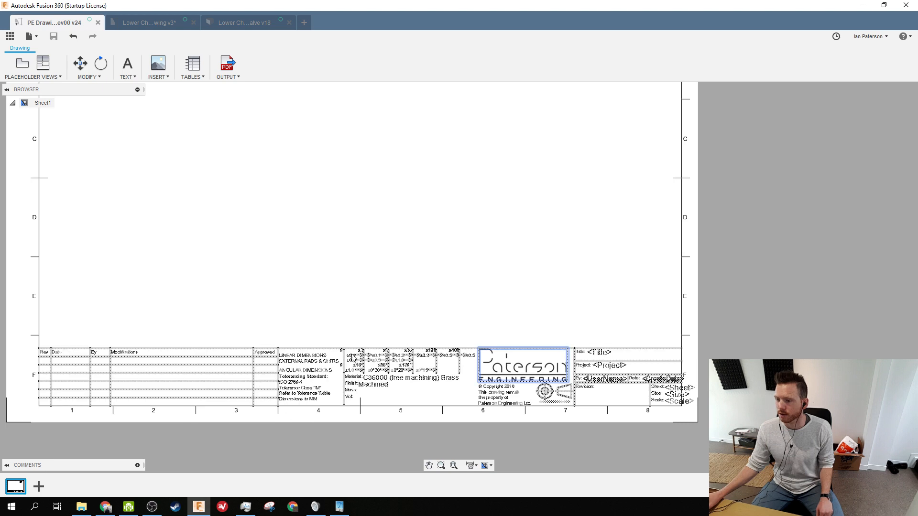
scroll(472, 371, down, 3)
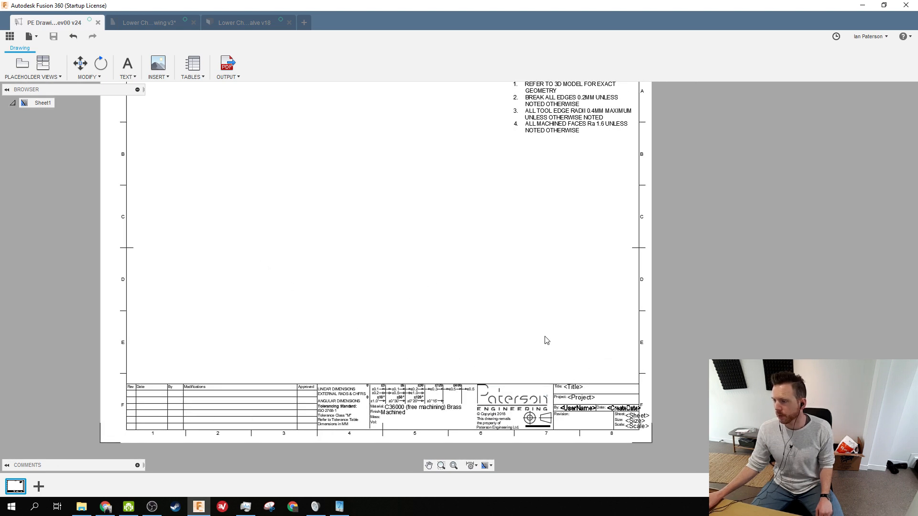
middle_drag(427, 305, 439, 330)
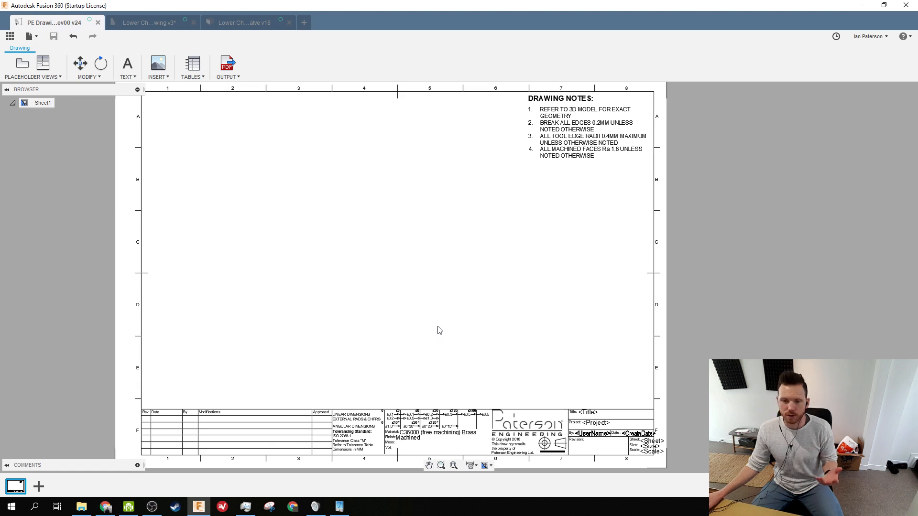
scroll(439, 330, down, 1)
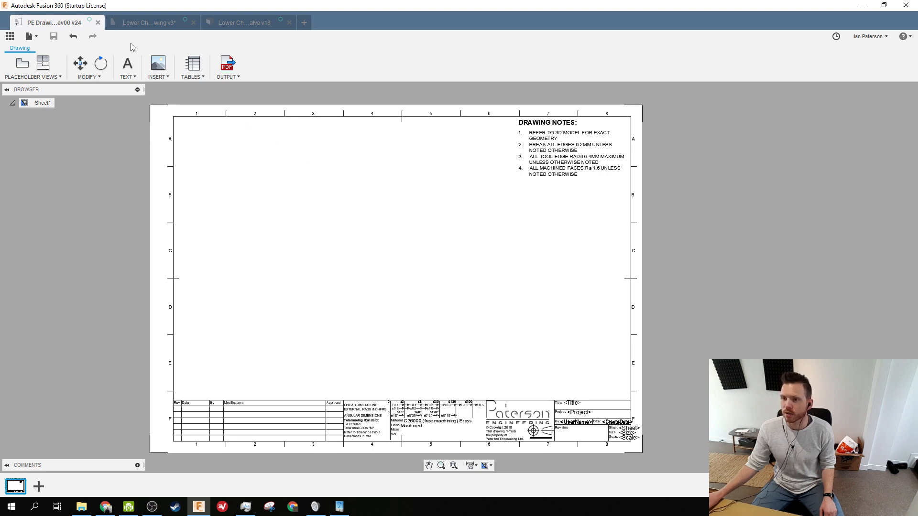
Create a new drawing template from scratch using the ISO standard, mm units, and A3 (420mm x 297mm) sheet size
click(36, 40)
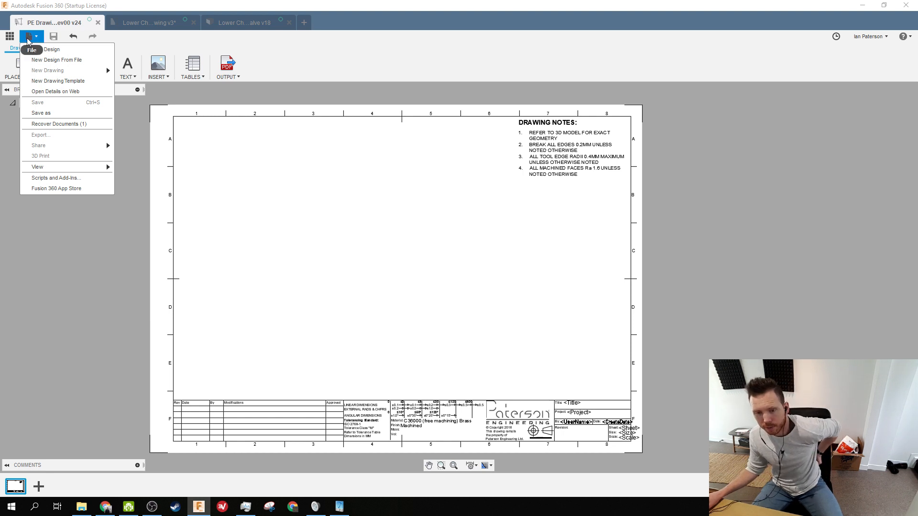
click(66, 82)
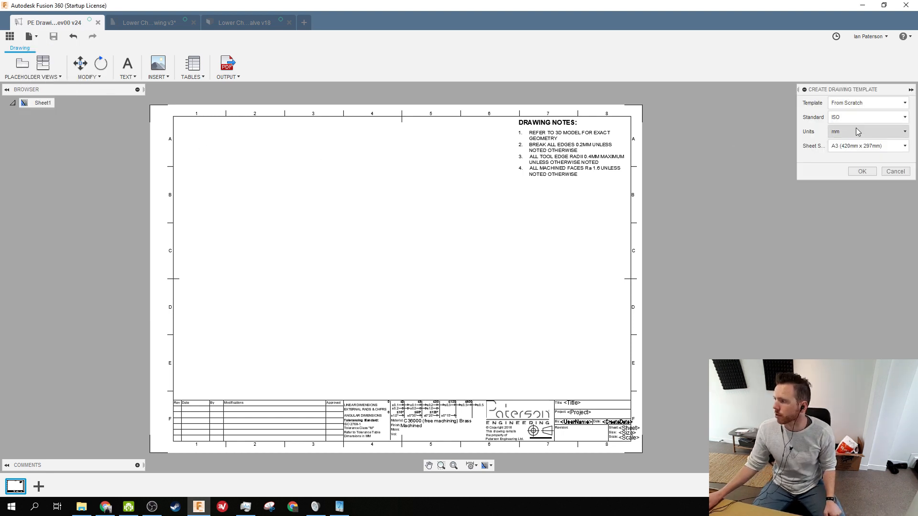
click(863, 172)
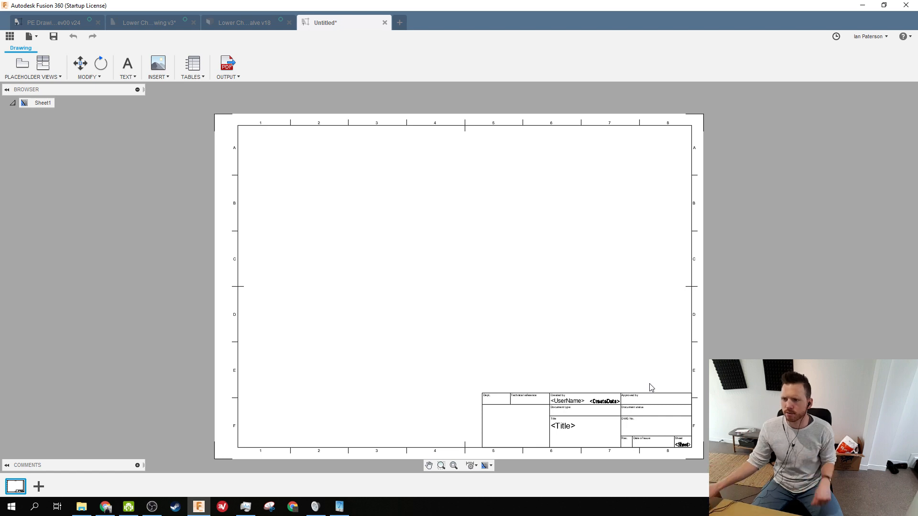
Add a new blank title block named Test in place of the default ISO title block
click(507, 399)
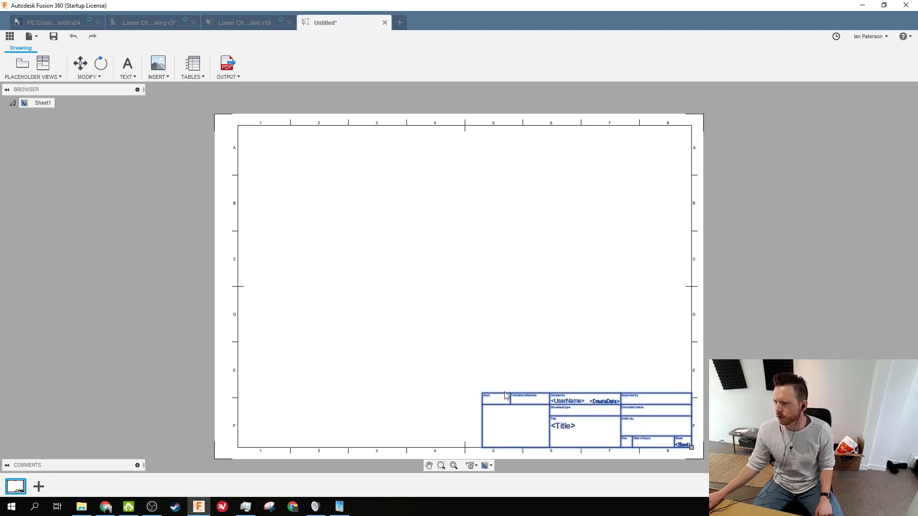
double_click(507, 398)
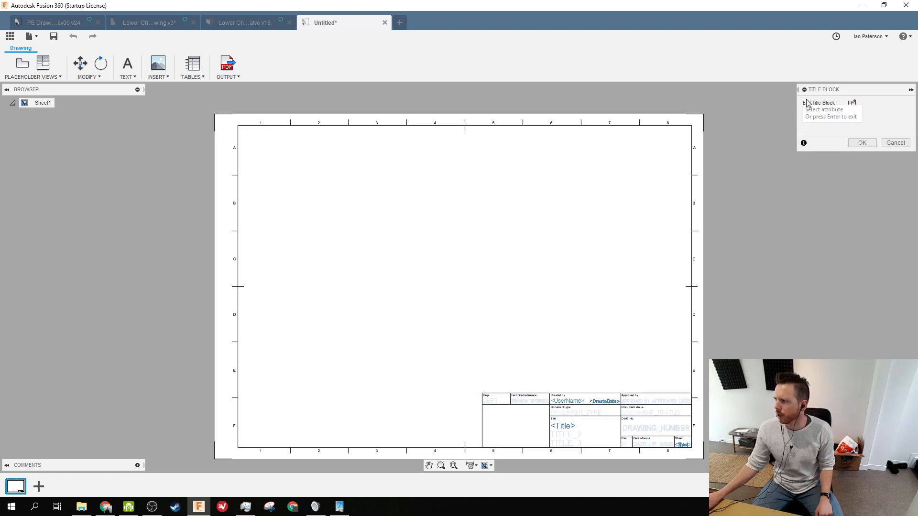
click(851, 106)
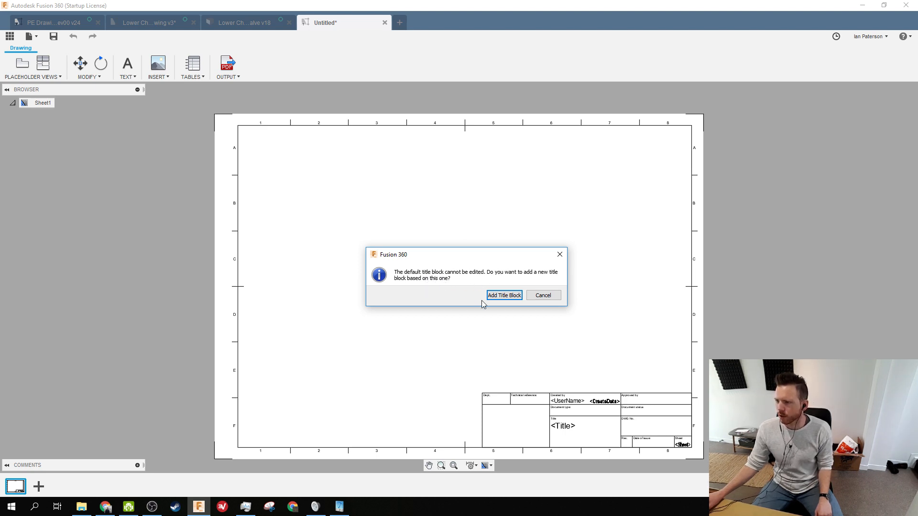
click(508, 297)
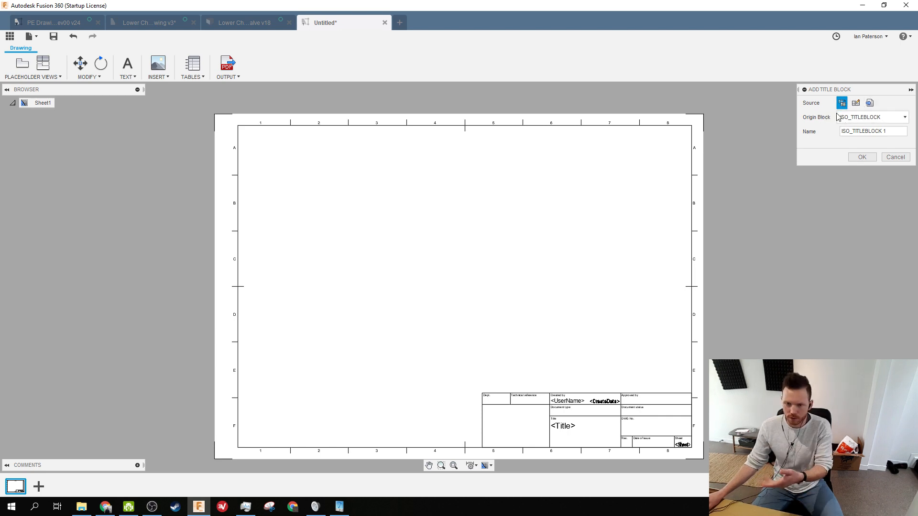
click(855, 102)
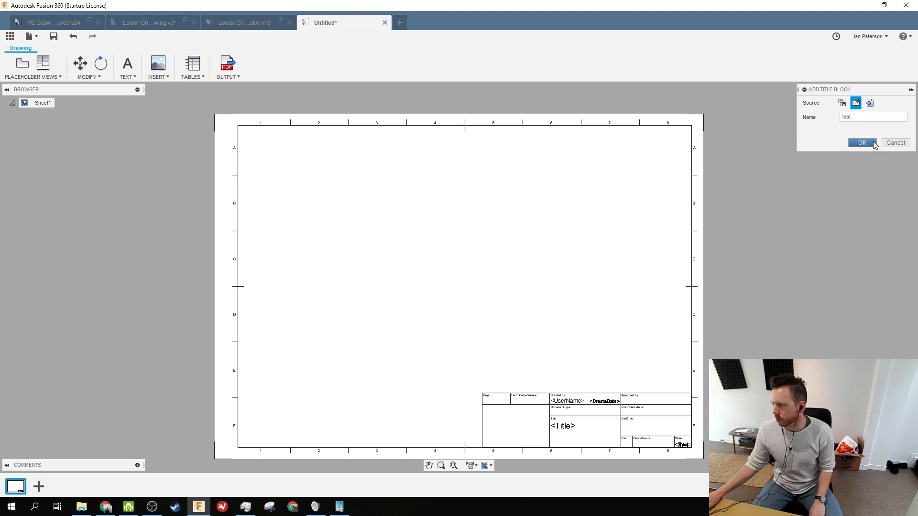
click(869, 143)
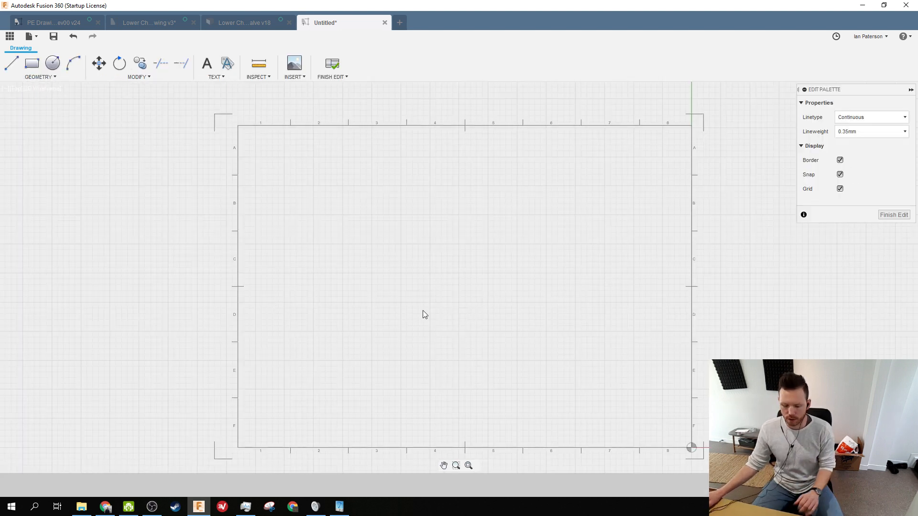
Draw a zigzag of three connected continuous lines with 0.35mm lineweight across the middle of the sheet
key(l)
click(372, 315)
click(622, 355)
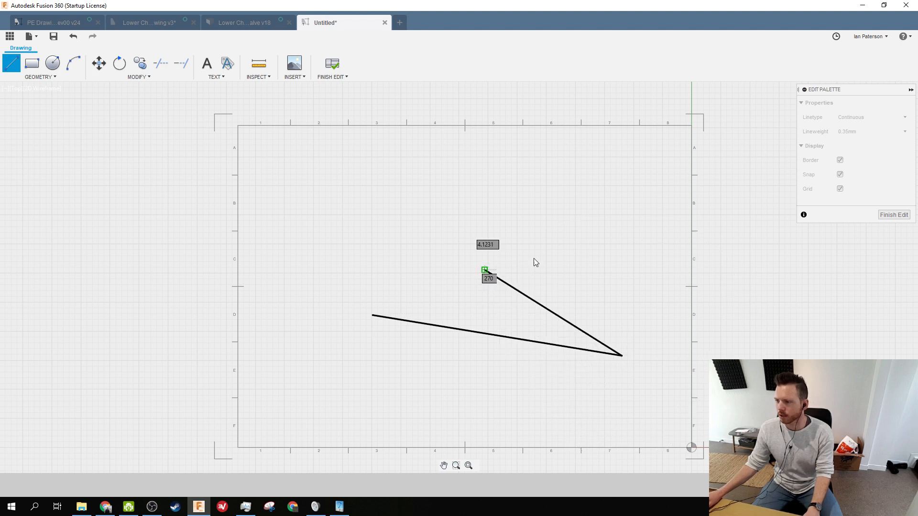
click(485, 270)
click(554, 216)
key(Escape)
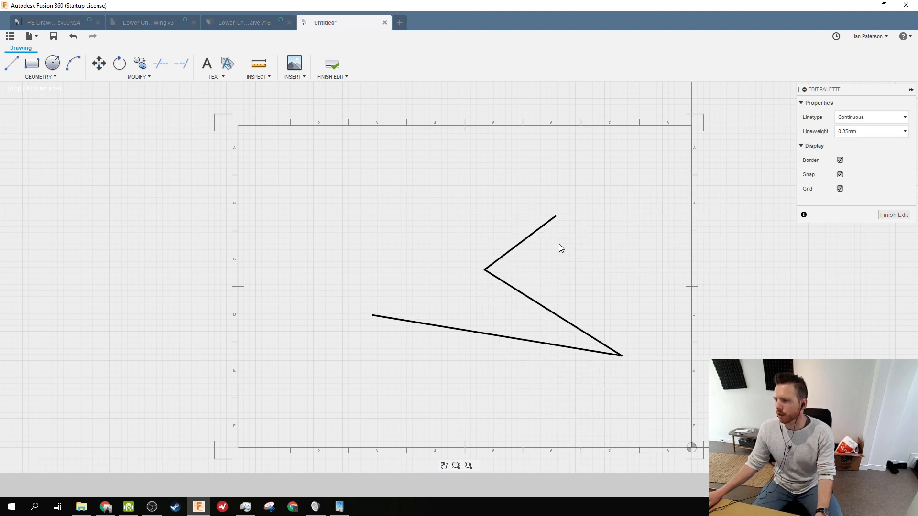
Set the lineweight to 0.13mm and draw three connected thin lines beside the thick zigzag
click(850, 137)
click(851, 152)
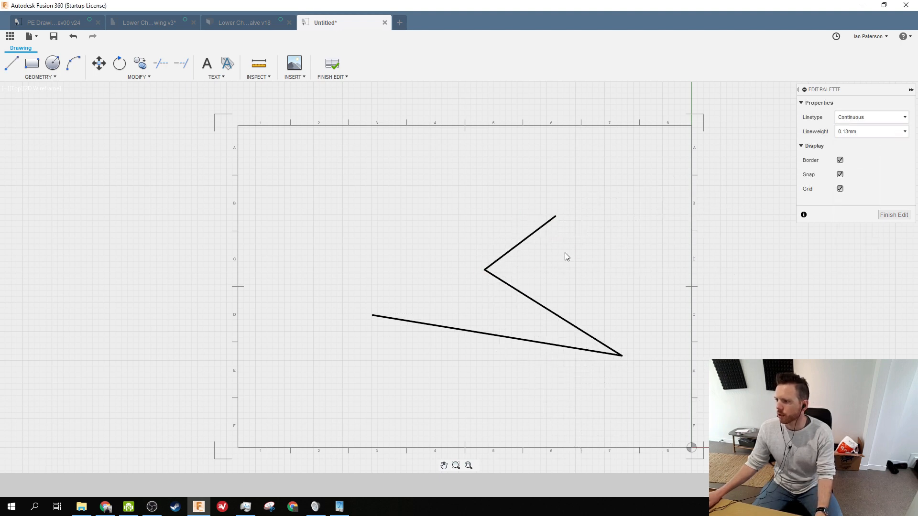
key(l)
click(546, 243)
click(651, 280)
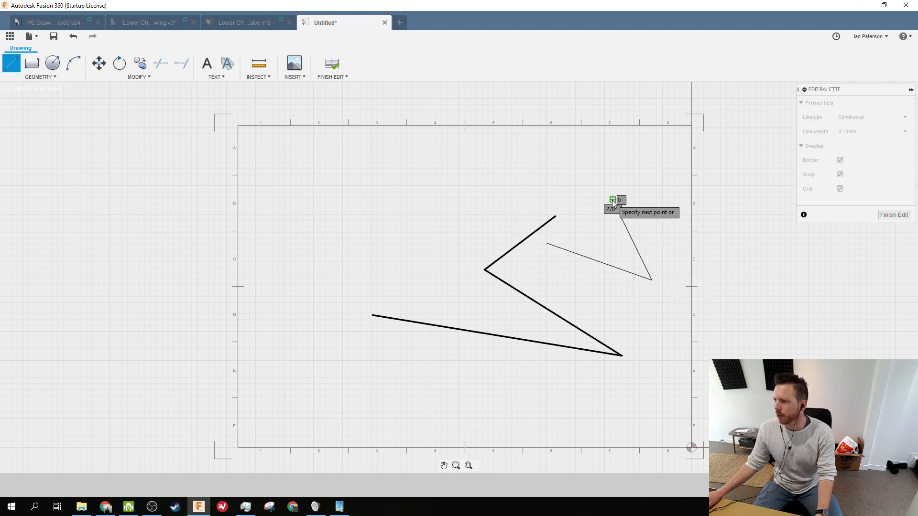
click(612, 200)
click(546, 192)
key(Escape)
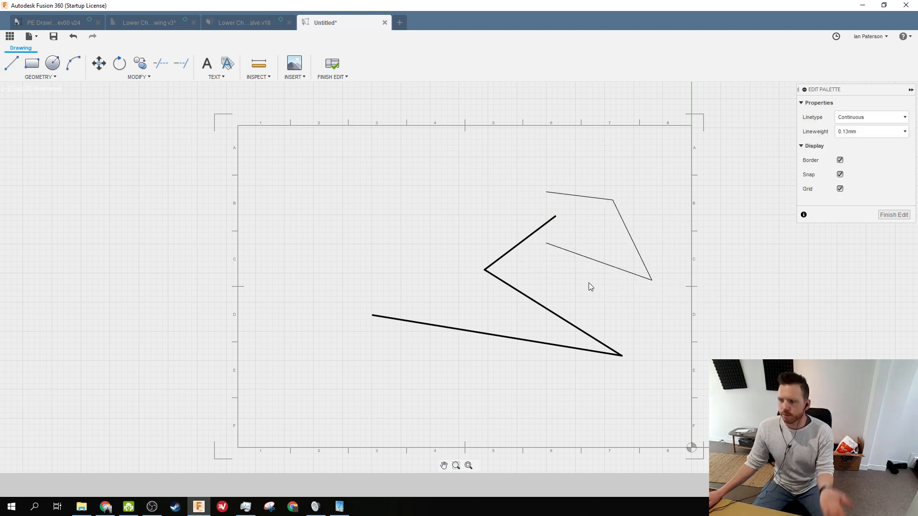
Add the text "sdefgkwsuebgeru" in Arial at 3.5 mm height in the sheet's upper left area
click(205, 67)
click(278, 186)
click(371, 255)
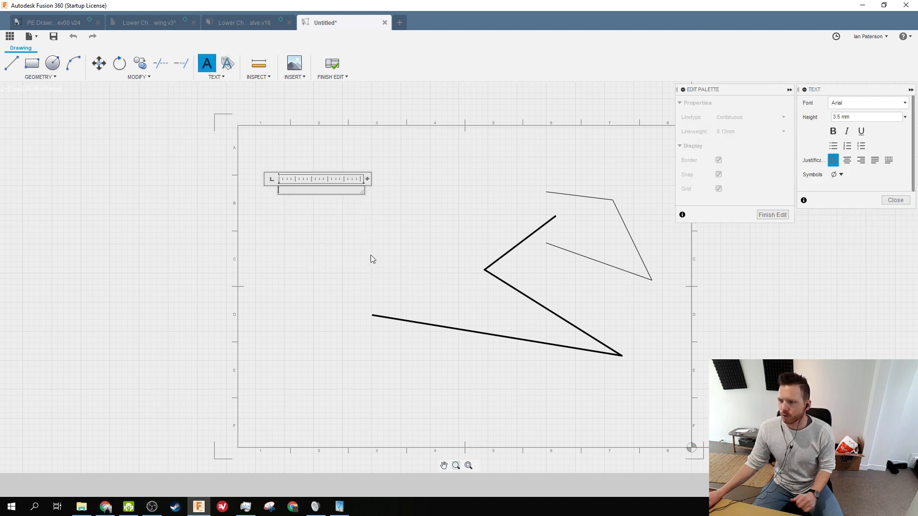
text(sdefgkwsuebgeru)
click(378, 258)
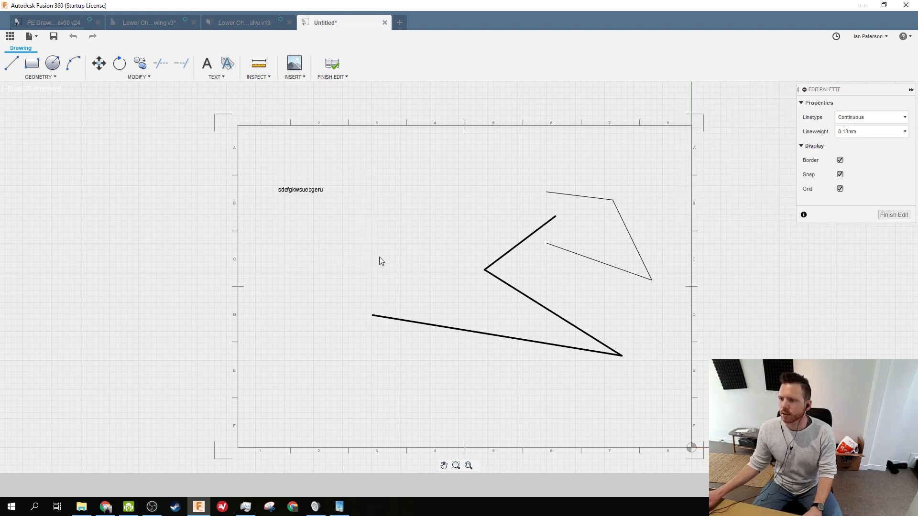
Place a Custom attribute reading "XXX" with 3.5 mm height below the sample text
click(227, 63)
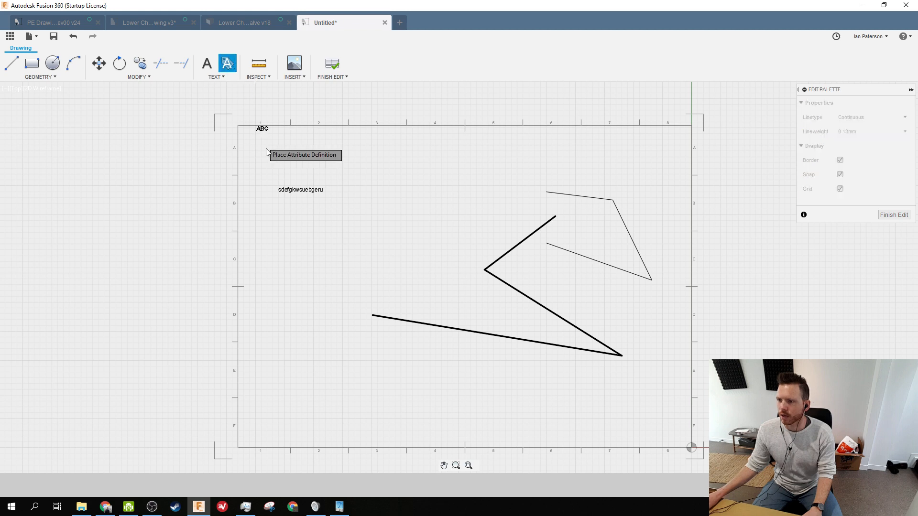
click(286, 225)
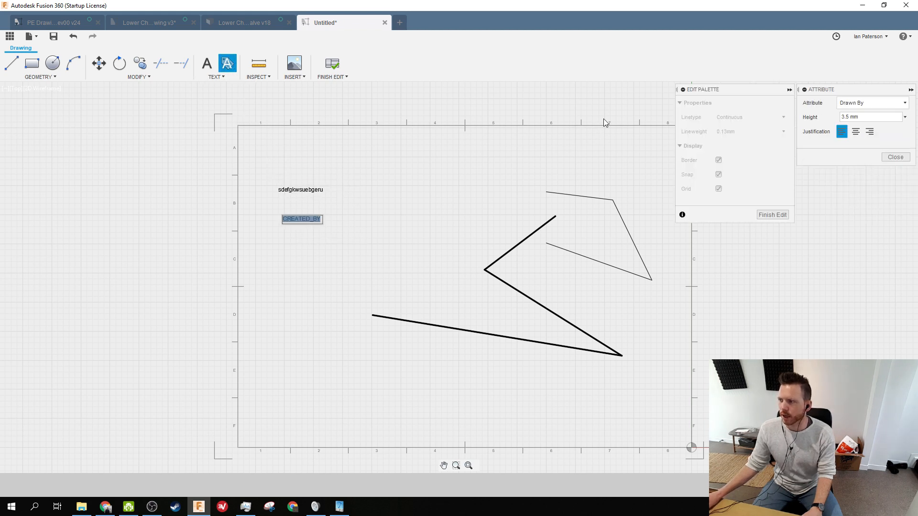
click(864, 106)
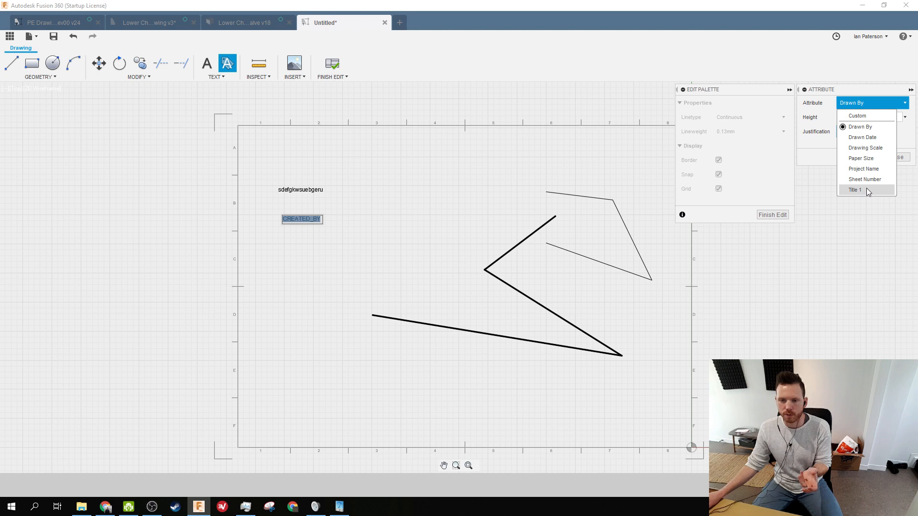
click(865, 116)
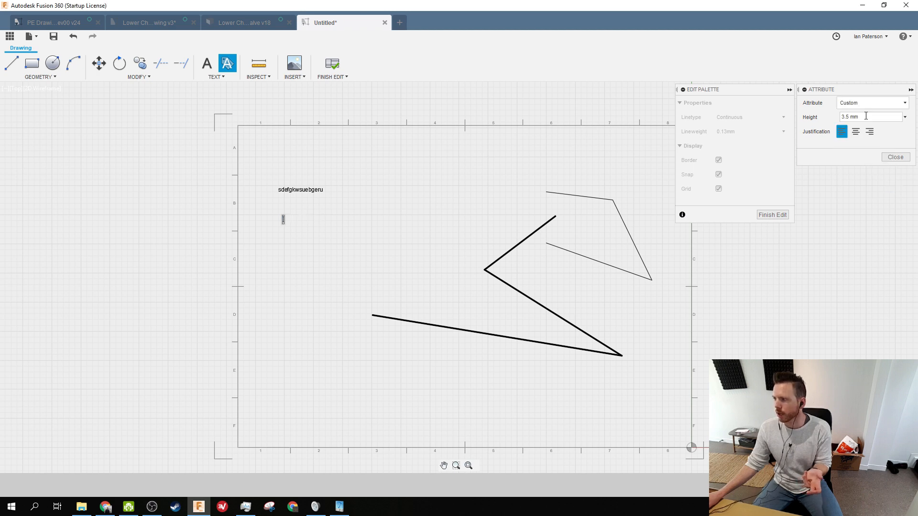
text(XXX)
click(642, 169)
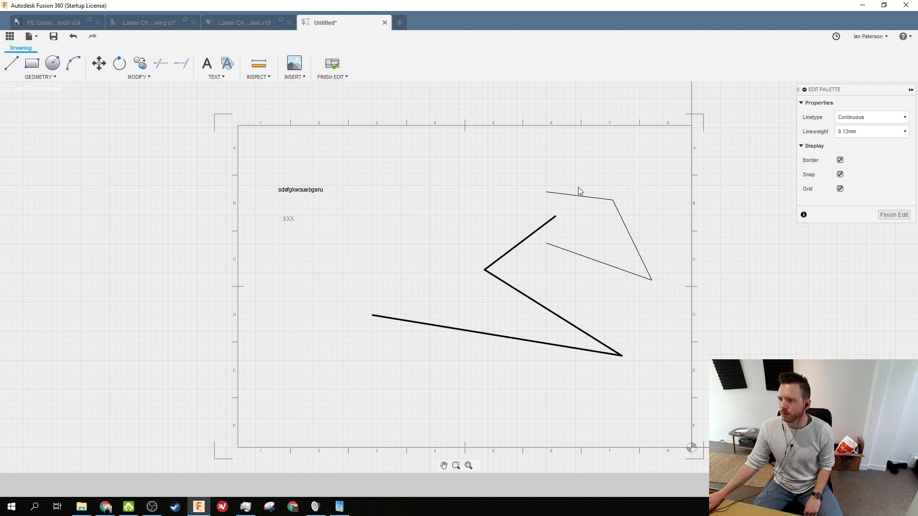
Draw a horizontal line across the full width of the border at the mark between zones E and F
key(l)
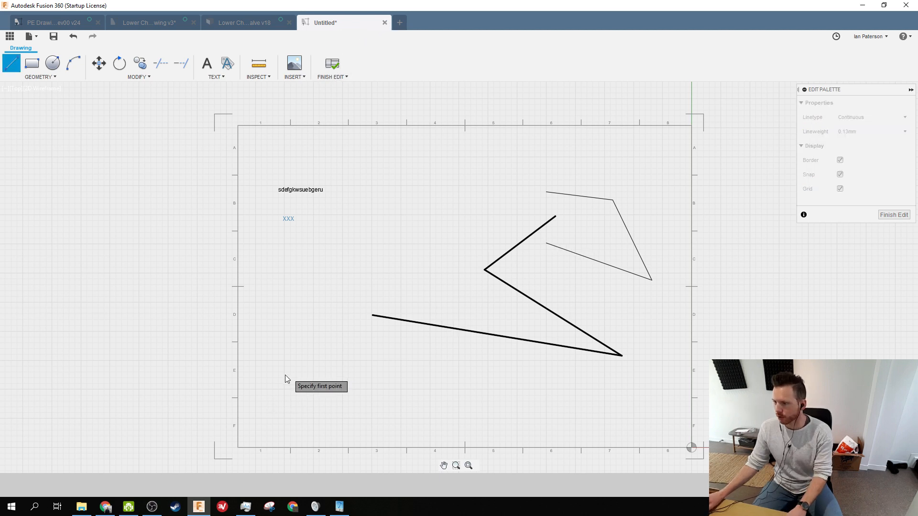
click(237, 399)
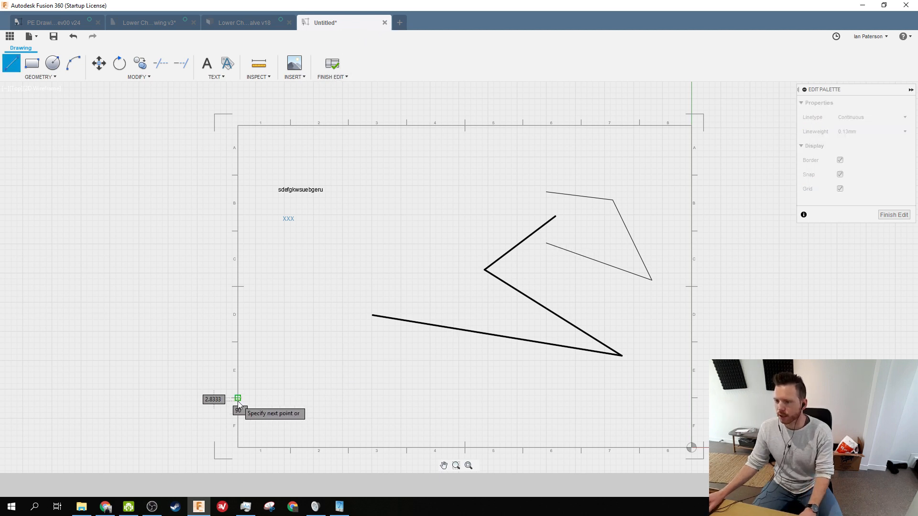
click(691, 398)
key(Escape)
Draw two connected lines below the full-width line near the border's right side, and stretch their upper endpoint above it
key(l)
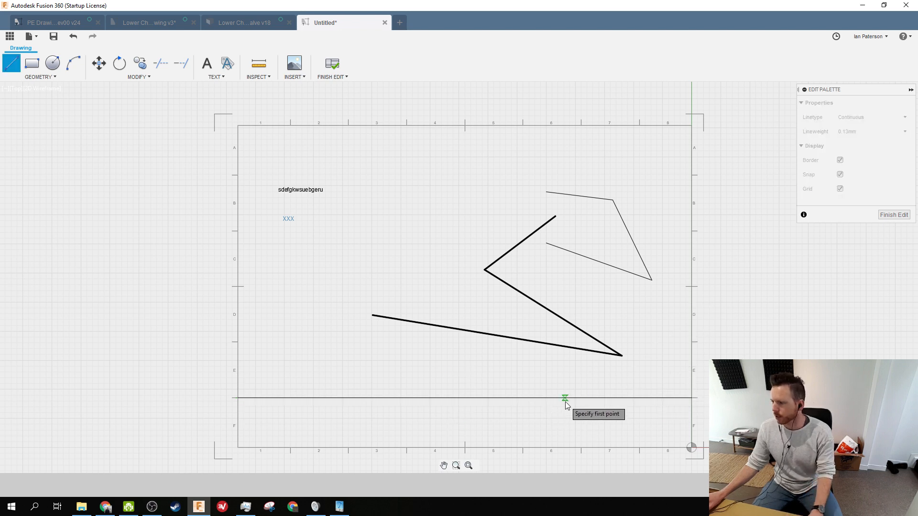
click(563, 399)
click(691, 407)
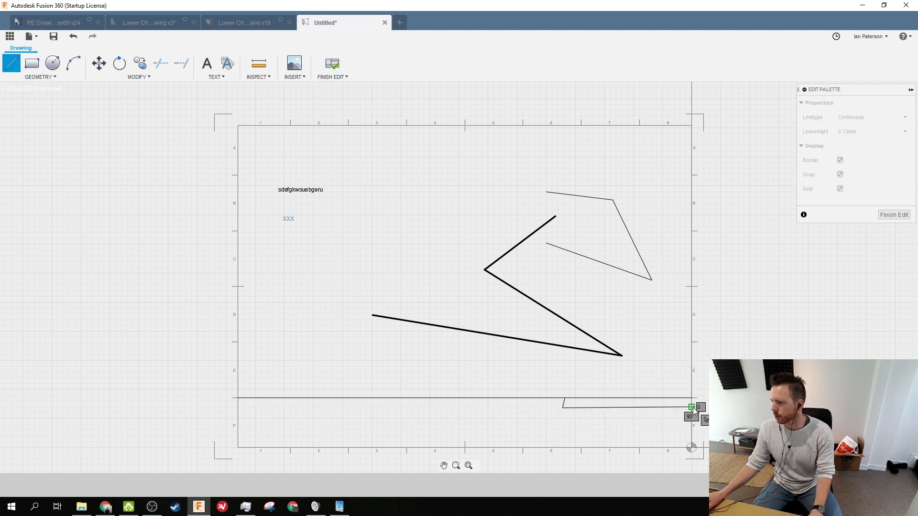
key(Escape)
click(564, 403)
click(565, 399)
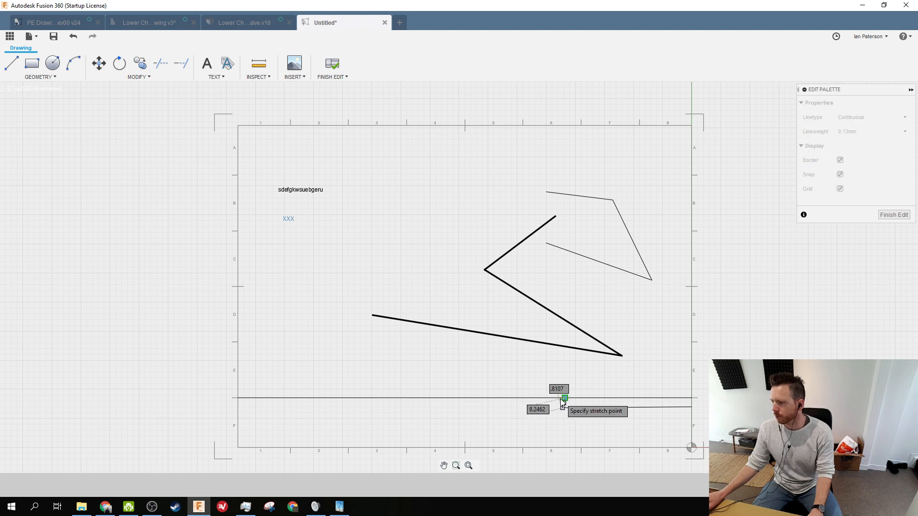
click(577, 377)
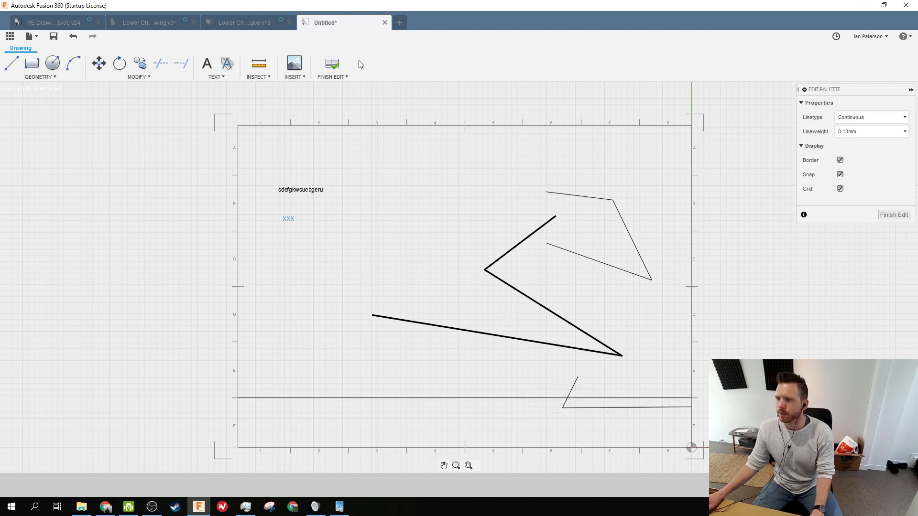
Close the untitled drawing without saving it and switch to the existing PE Drawing template
click(385, 22)
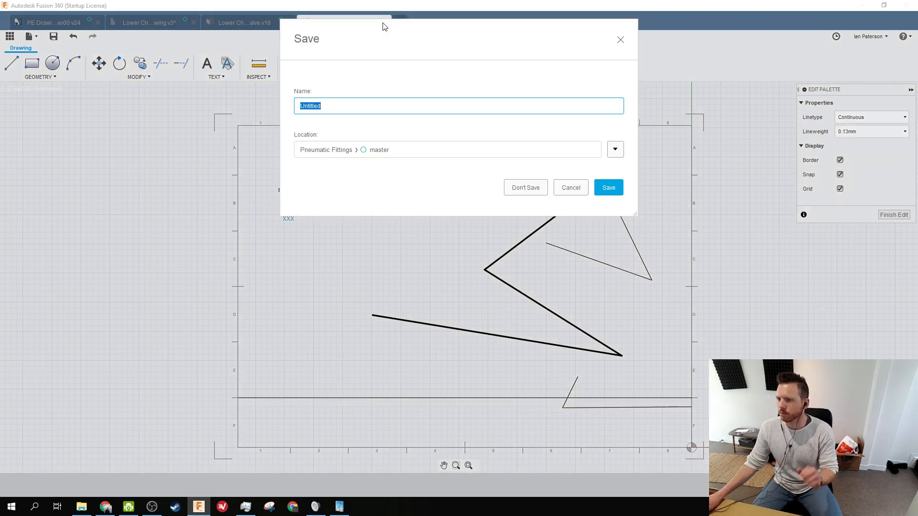
click(529, 188)
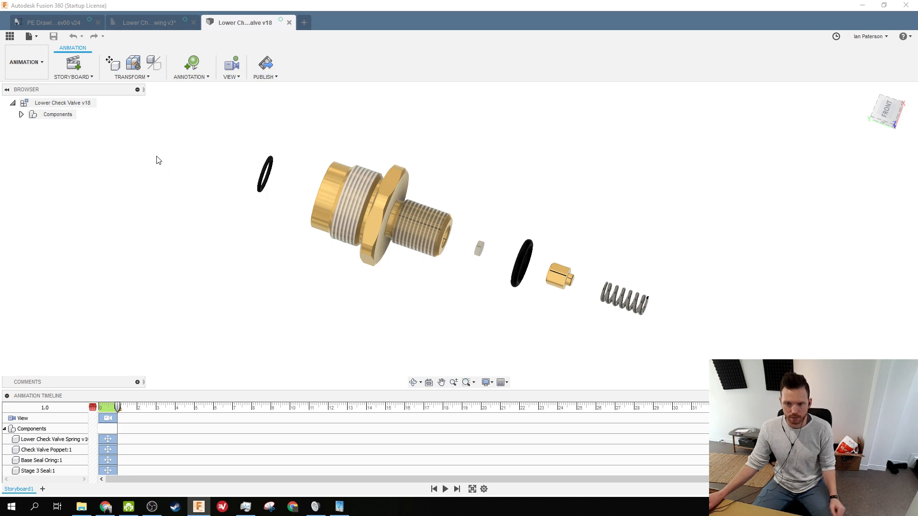
click(67, 22)
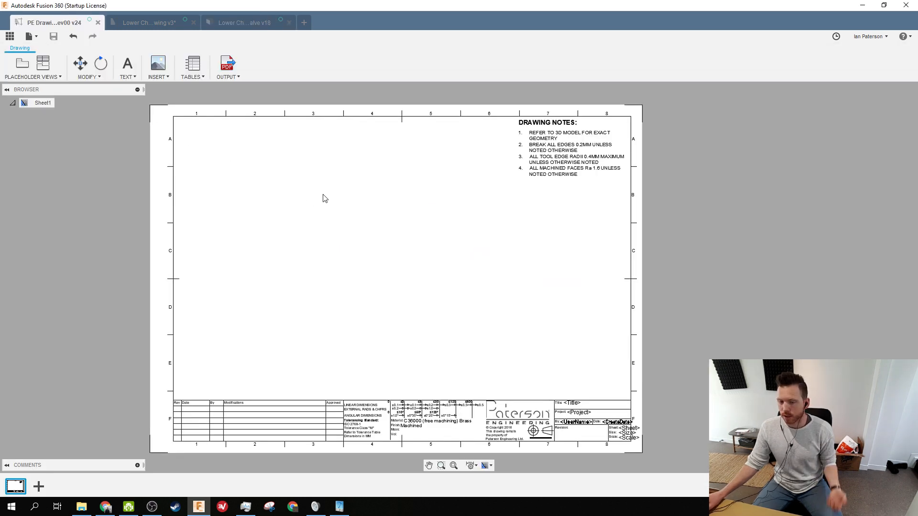
Examine the revision table with its Rev, Date, By, Modifications and Approved columns in the template's title block
scroll(334, 215, up, 3)
scroll(262, 274, down, 3)
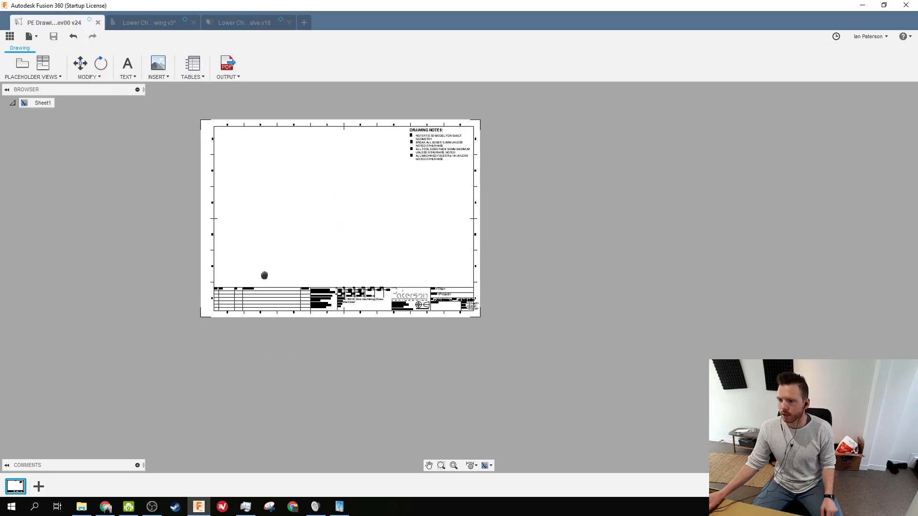
scroll(344, 250, up, 5)
scroll(356, 252, up, 4)
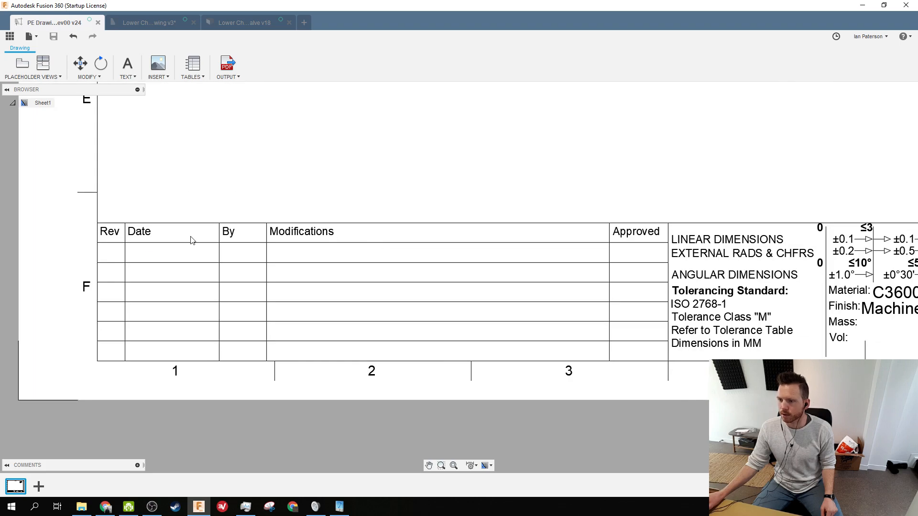
middle_drag(550, 204, 345, 210)
scroll(510, 196, up, 1)
scroll(513, 193, down, 4)
right_click(514, 193)
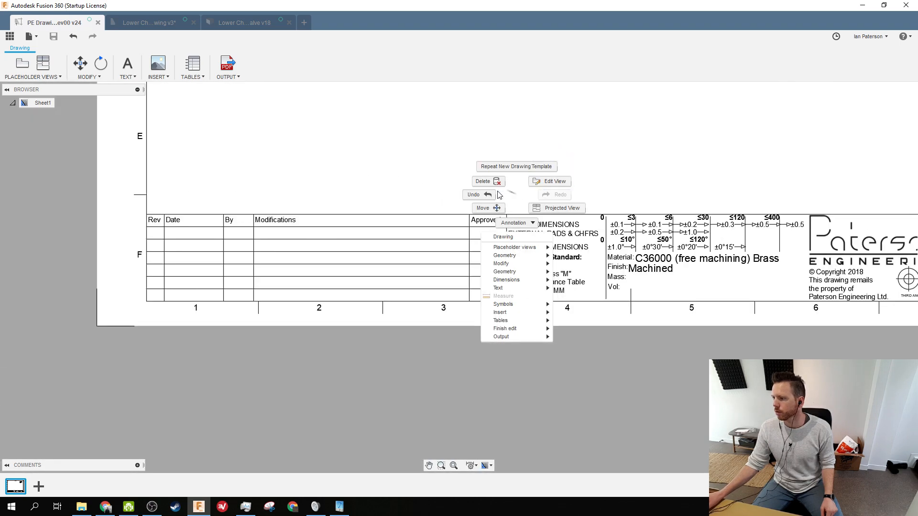
click(365, 209)
Examine the tolerance table, material fields, logo, projection symbol and title fields, and the overall sheet layout
middle_drag(451, 167, 330, 175)
middle_drag(481, 187, 351, 253)
mouse_move(375, 219)
middle_down()
mouse_move(350, 211)
mouse_move(266, 220)
middle_up()
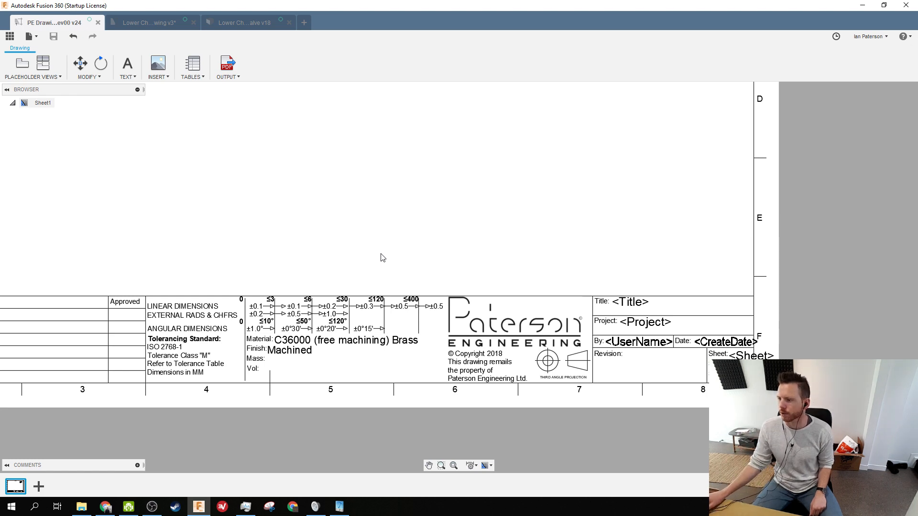
middle_drag(390, 237, 342, 230)
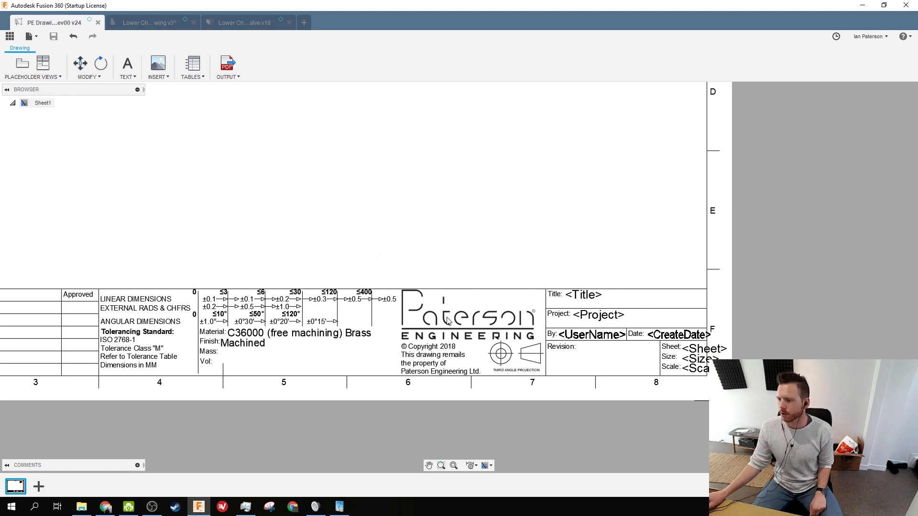
middle_drag(439, 238, 411, 259)
scroll(435, 293, up, 1)
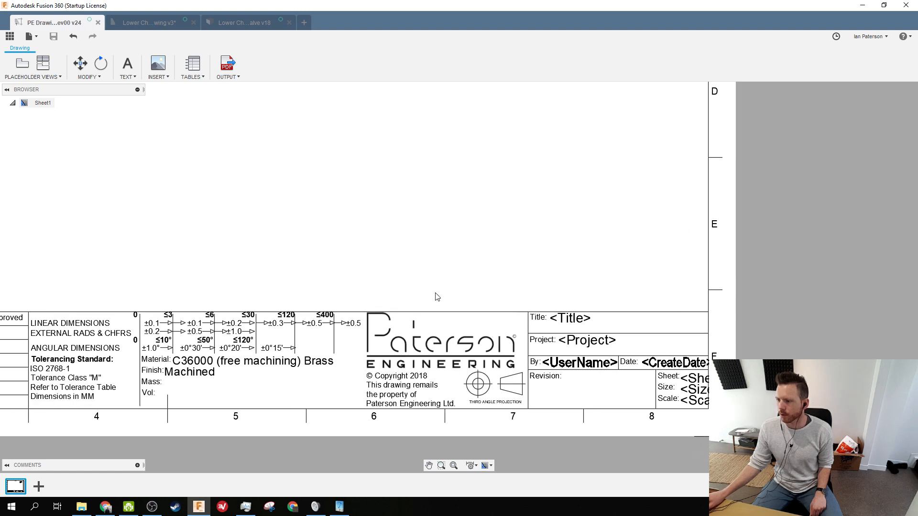
scroll(436, 296, down, 3)
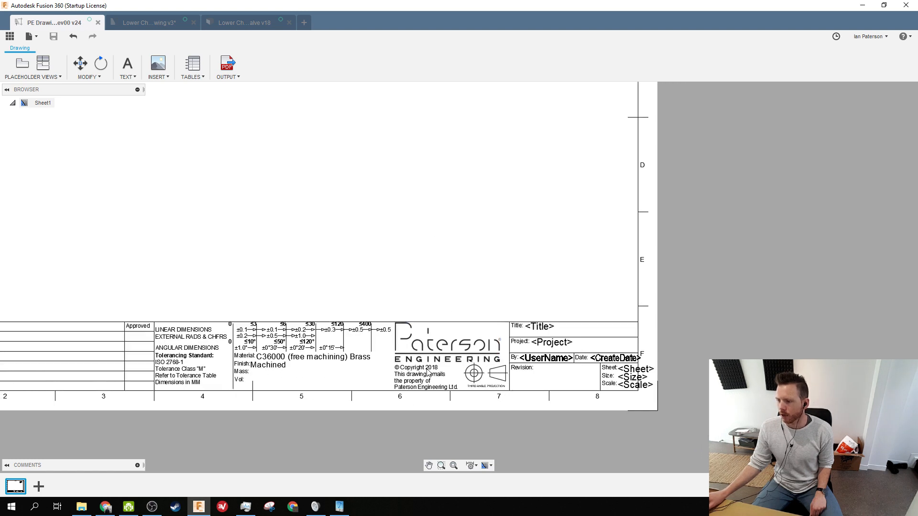
mouse_move(490, 272)
middle_down()
mouse_move(457, 292)
mouse_move(457, 281)
middle_up()
scroll(463, 304, down, 5)
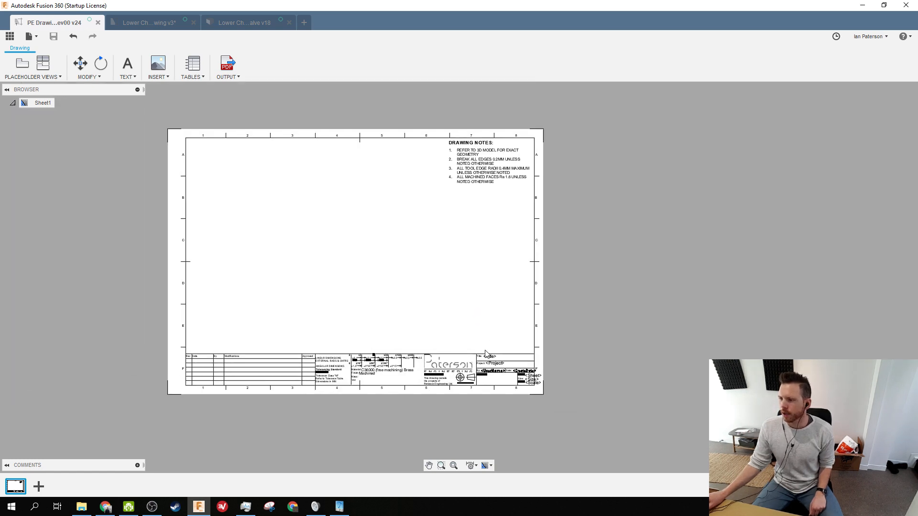
scroll(486, 355, up, 5)
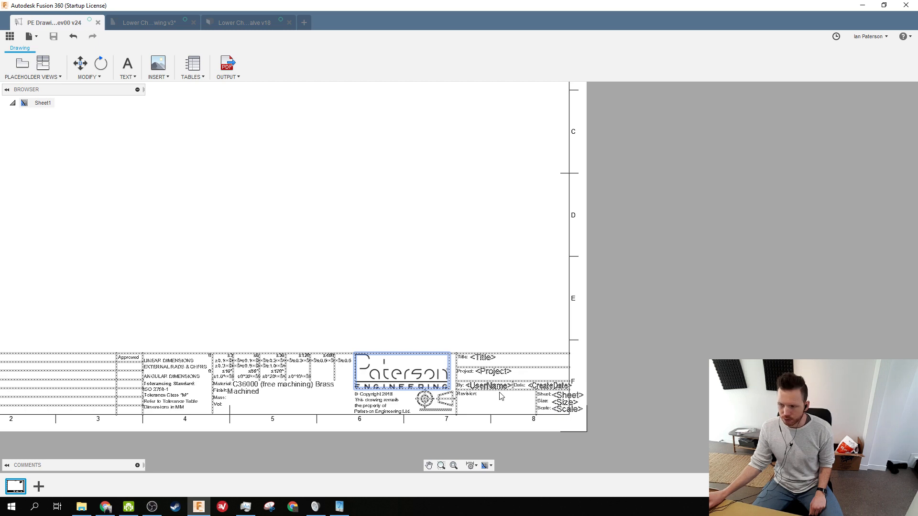
scroll(433, 310, down, 2)
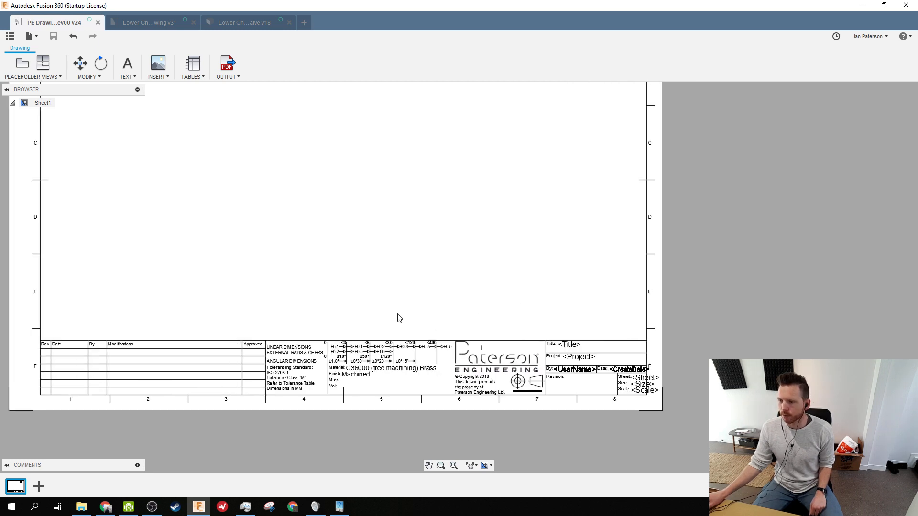
scroll(401, 316, down, 3)
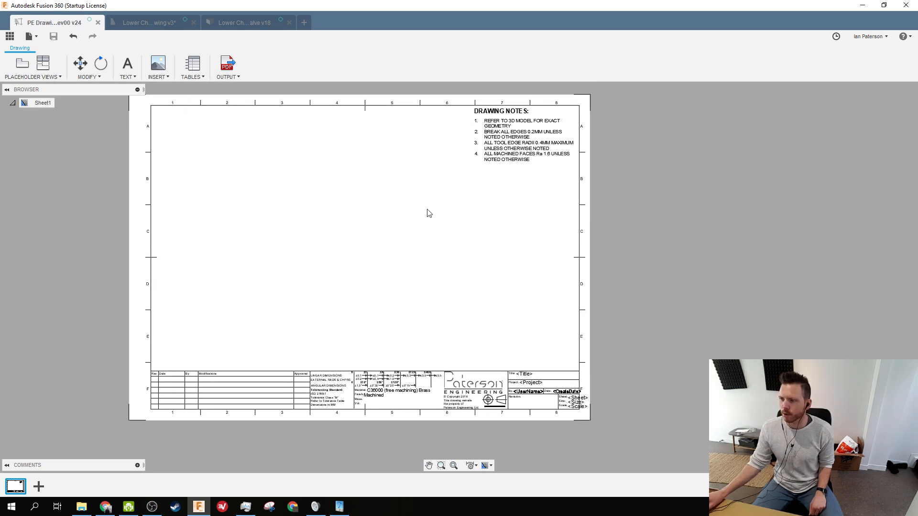
Open the template's existing title block for editing
double_click(511, 141)
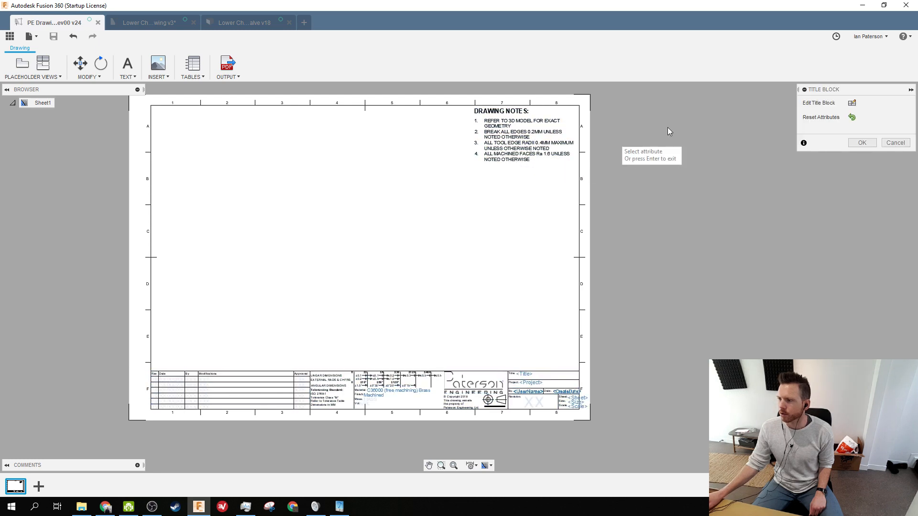
click(852, 104)
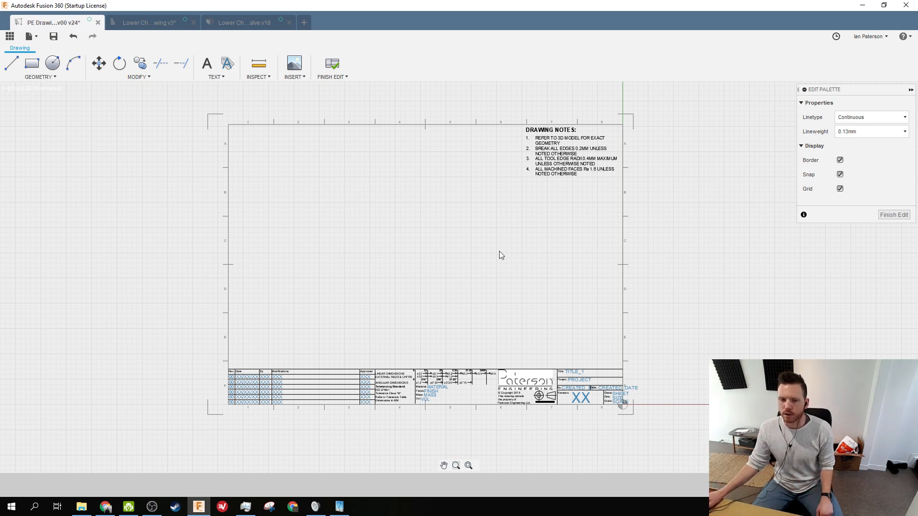
middle_drag(499, 254, 477, 265)
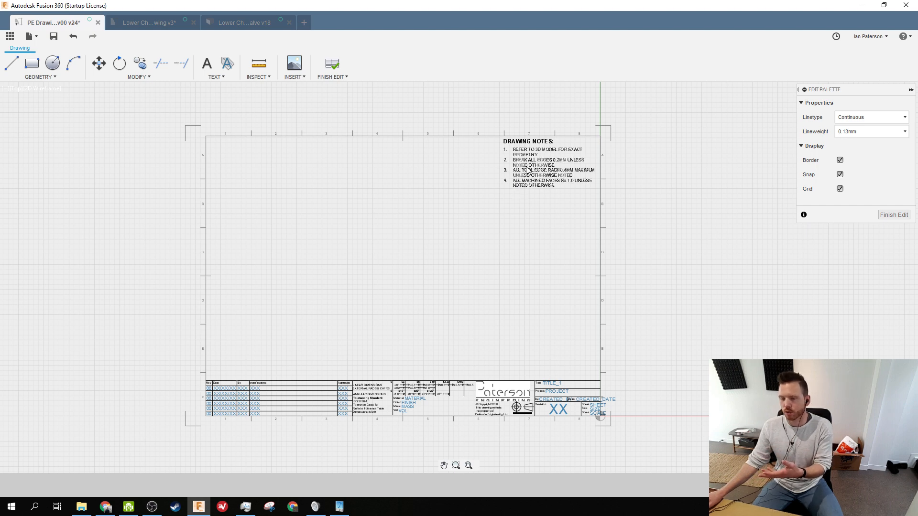
Examine the drawing notes, the tolerance table and the Material, Finish, Mass and Vol attributes in the title block
middle_drag(489, 273, 519, 232)
scroll(430, 336, up, 2)
scroll(455, 302, down, 3)
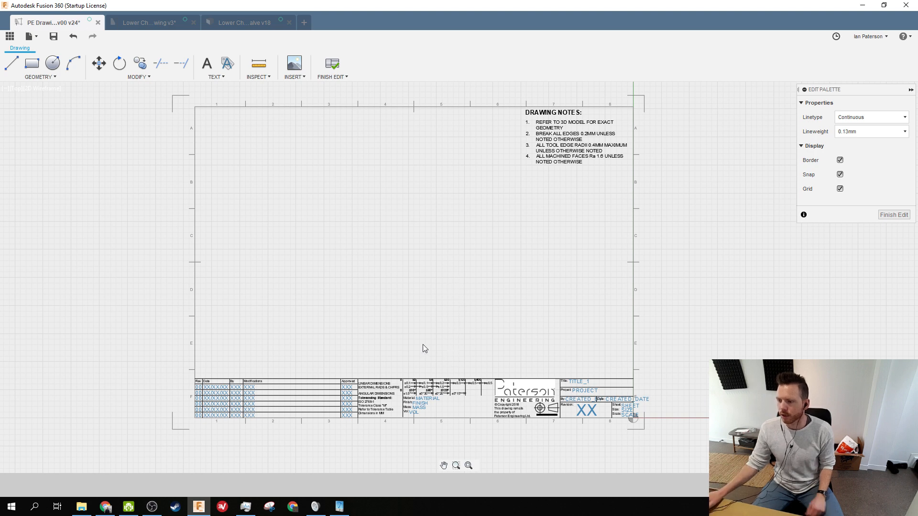
scroll(428, 385, down, 1)
scroll(429, 404, up, 2)
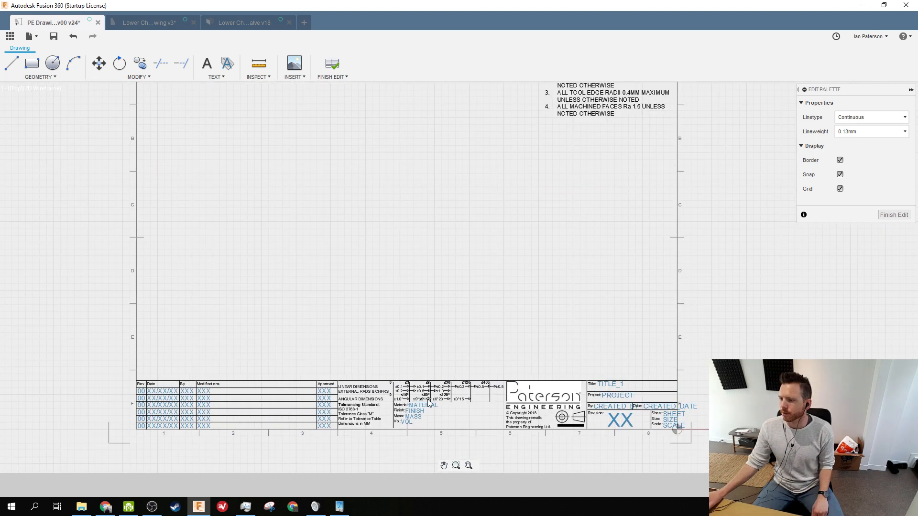
scroll(428, 403, up, 3)
scroll(388, 333, up, 2)
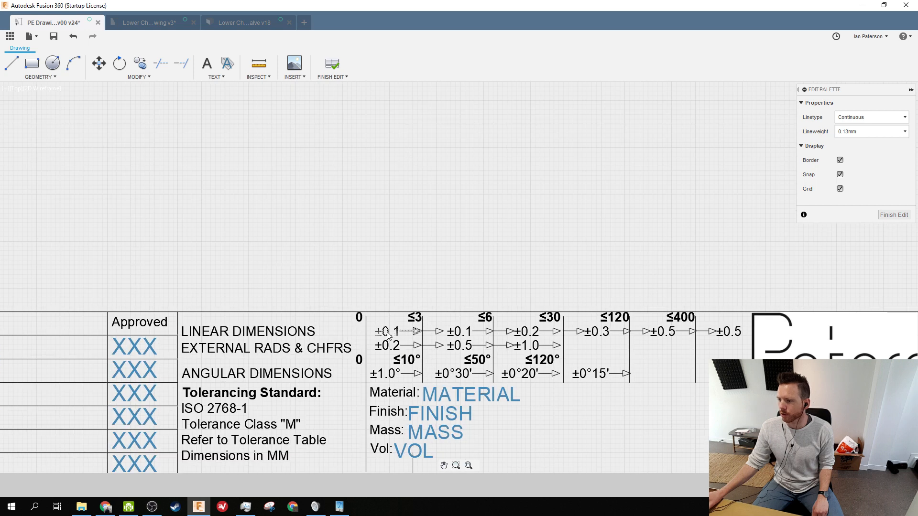
scroll(435, 239, down, 3)
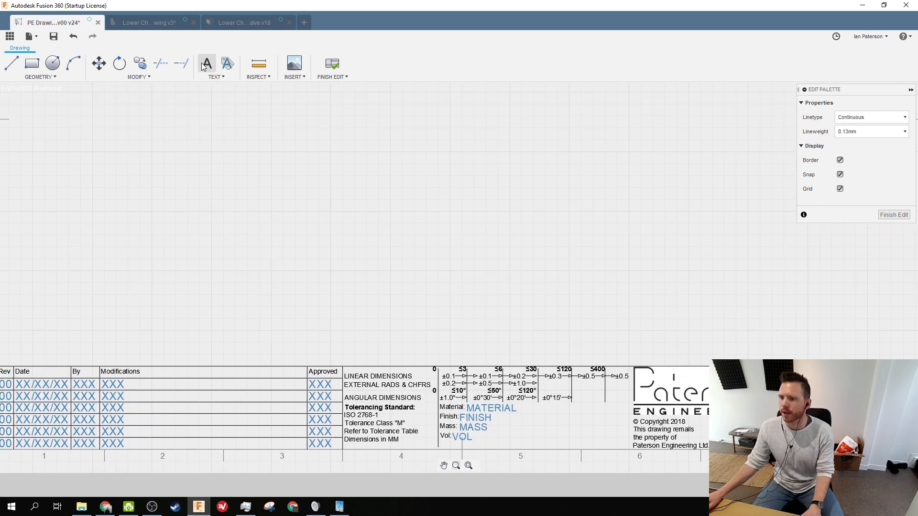
Start a text box above the revision table, display the available text symbols, and close it without adding text
click(203, 67)
click(278, 206)
click(429, 221)
click(840, 176)
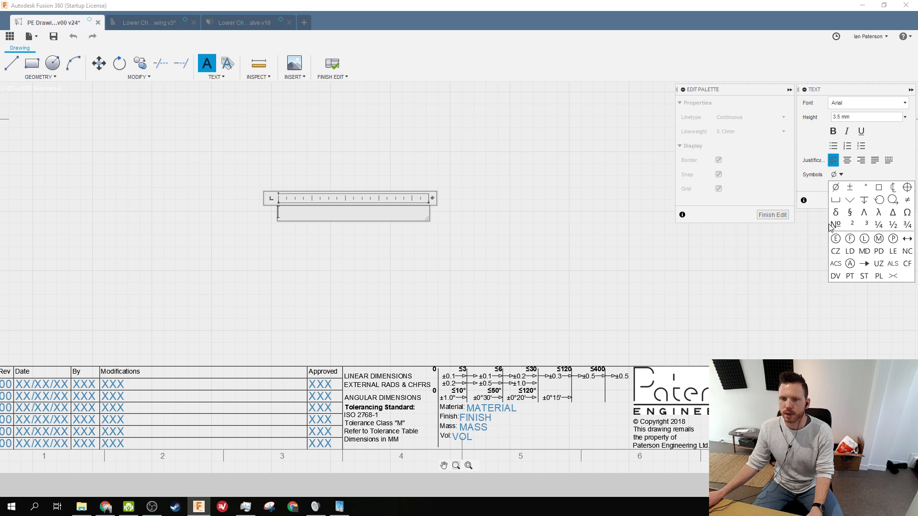
click(898, 141)
click(892, 201)
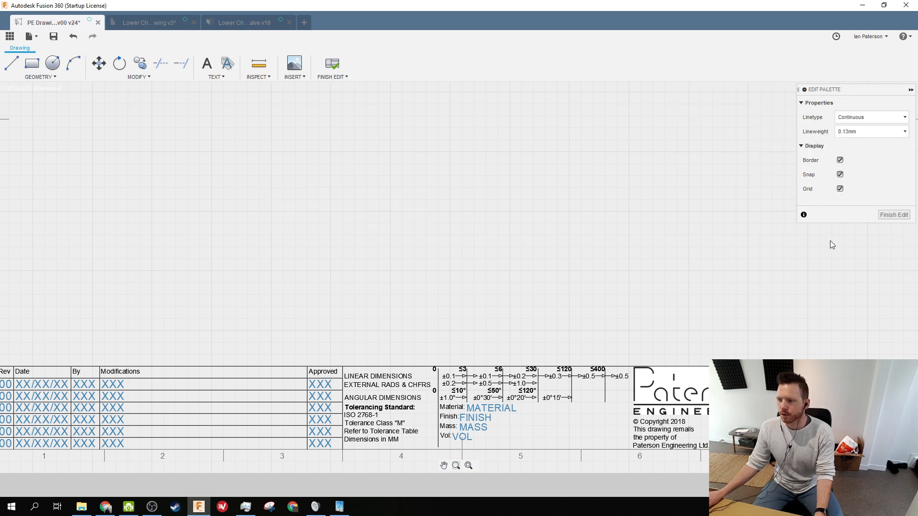
Examine the linear, external radii and chamfer, and angular tolerance ranges in the title block's tolerance table
scroll(500, 282, down, 2)
scroll(500, 283, up, 5)
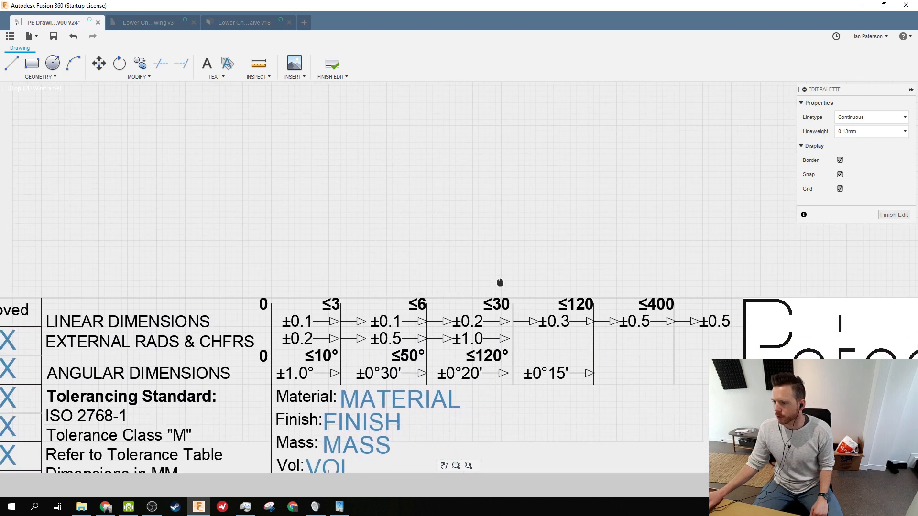
middle_drag(500, 282, 480, 240)
middle_drag(426, 230, 435, 213)
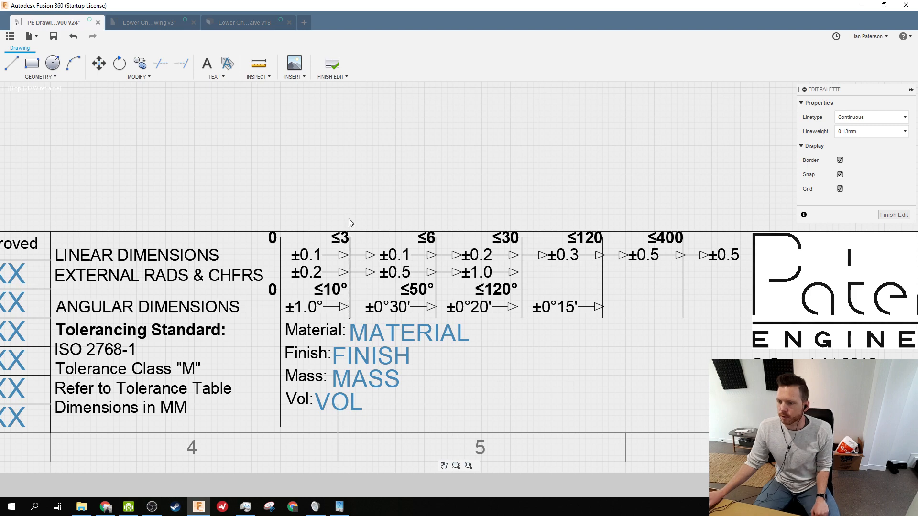
scroll(494, 285, up, 1)
scroll(494, 285, down, 6)
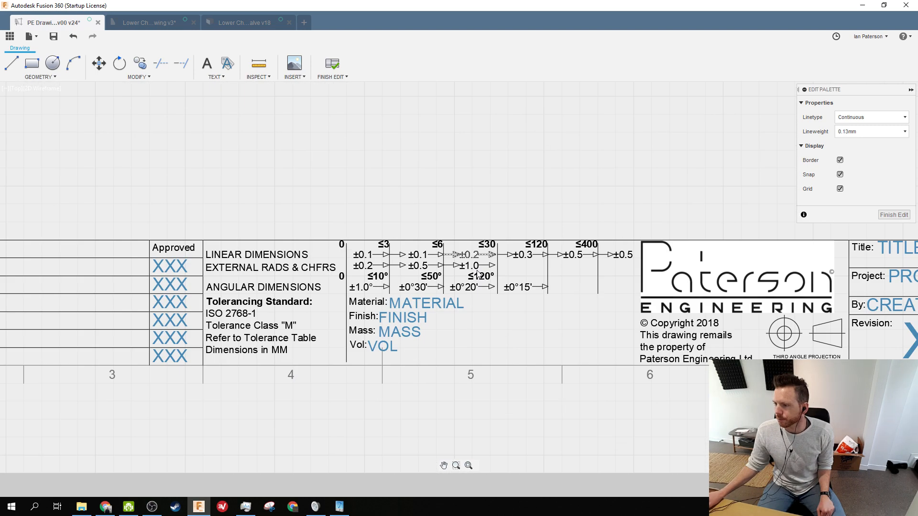
Finish editing the title block and save the template as a new version
click(332, 68)
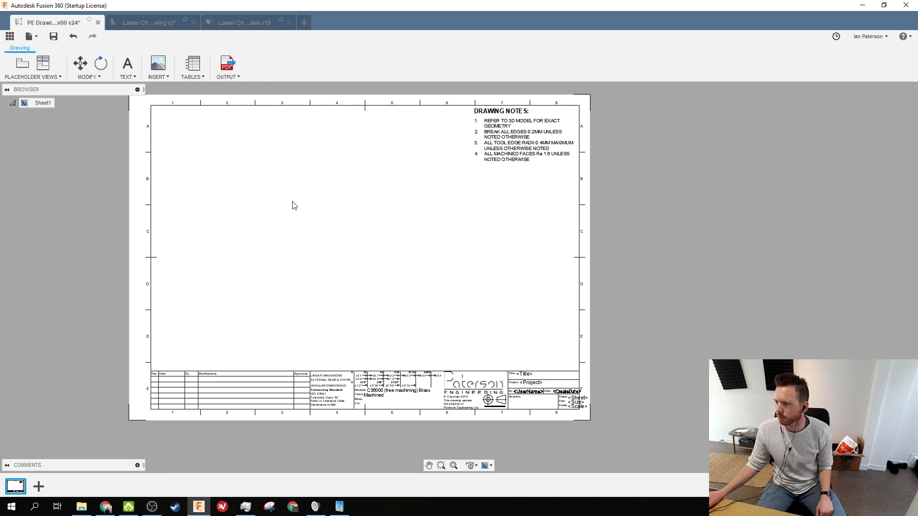
middle_drag(293, 204, 329, 207)
key(ctrl+s)
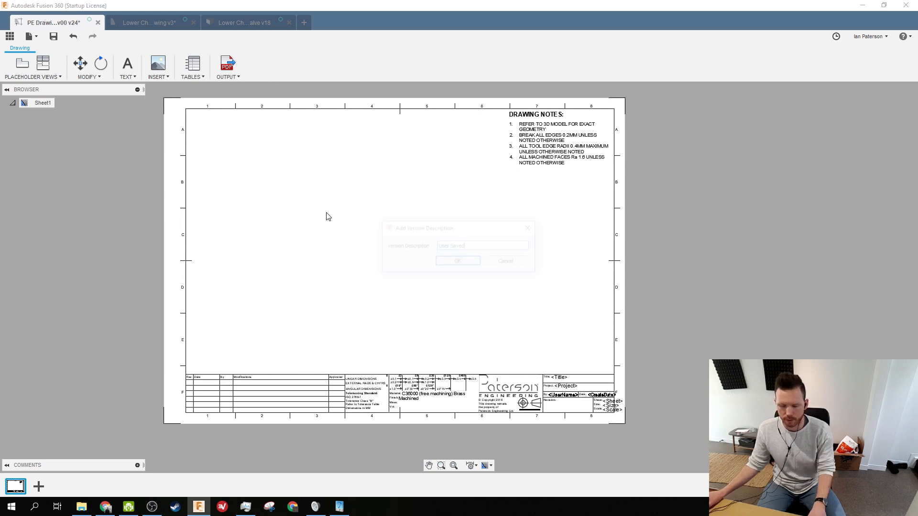
click(458, 262)
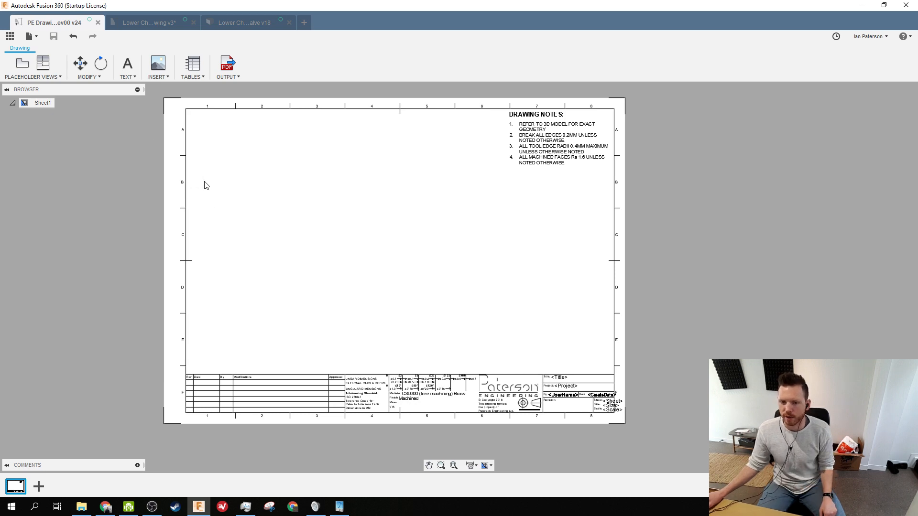
Show the options for creating a drawing from the Lower Check Valve design or animation, and return to the existing drawing
click(158, 23)
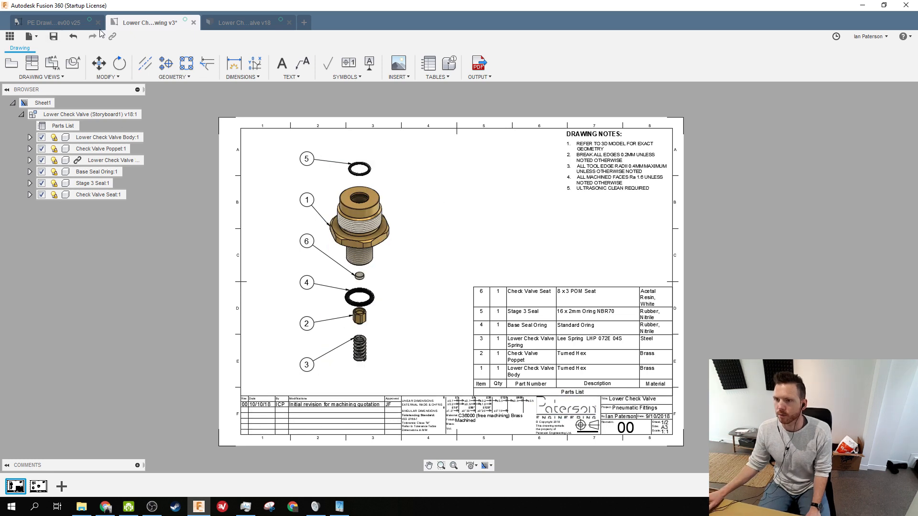
click(241, 23)
click(45, 65)
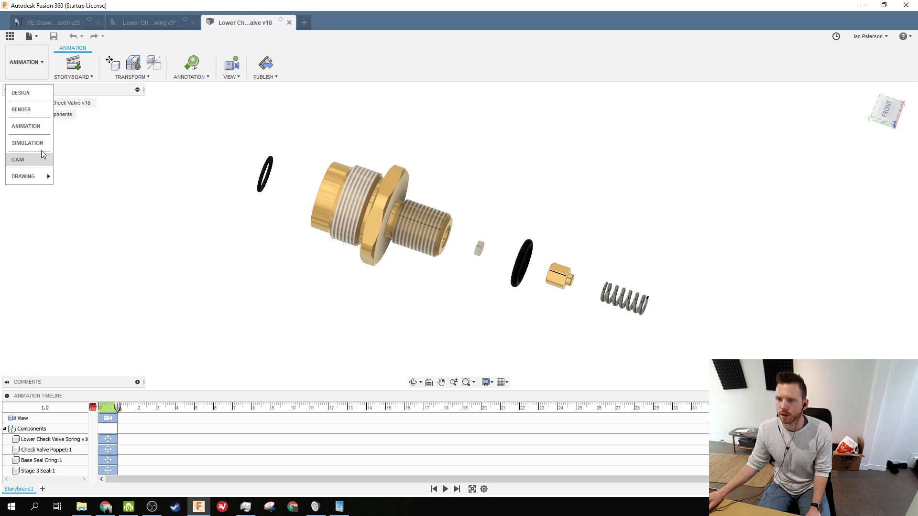
mouse_move(48, 180)
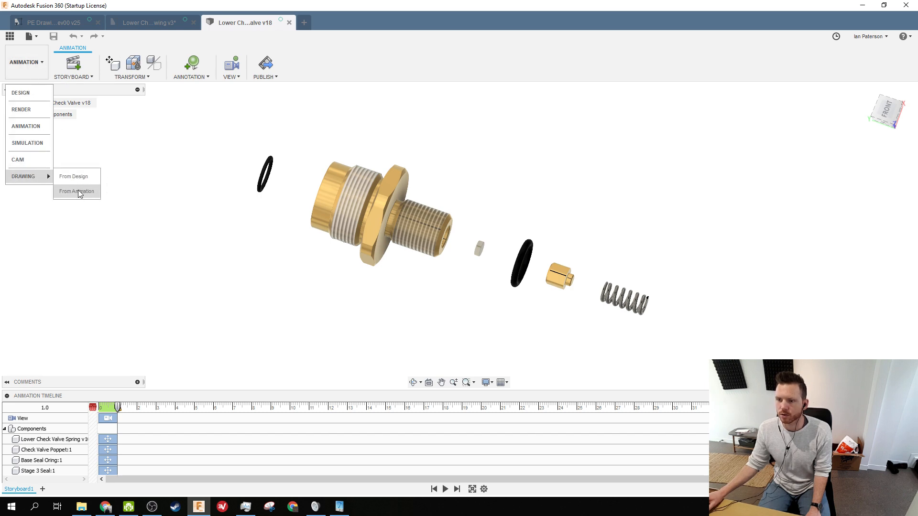
click(211, 153)
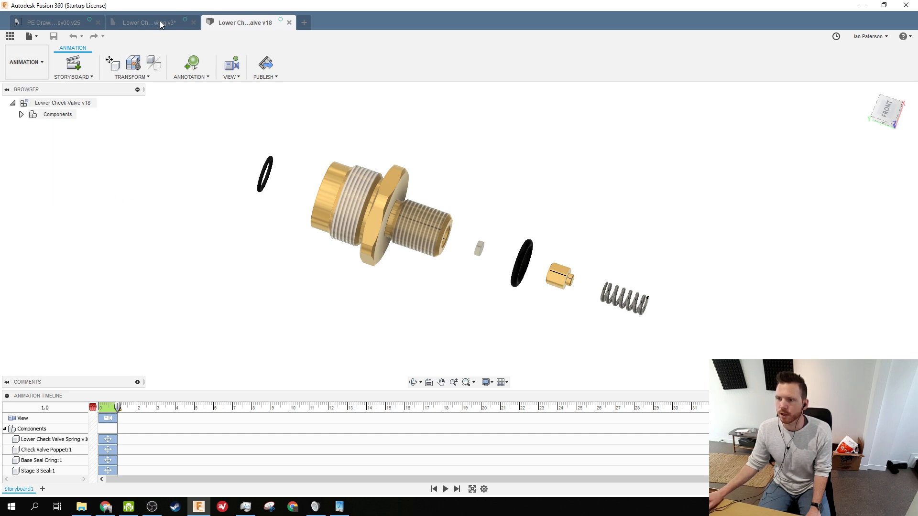
click(157, 22)
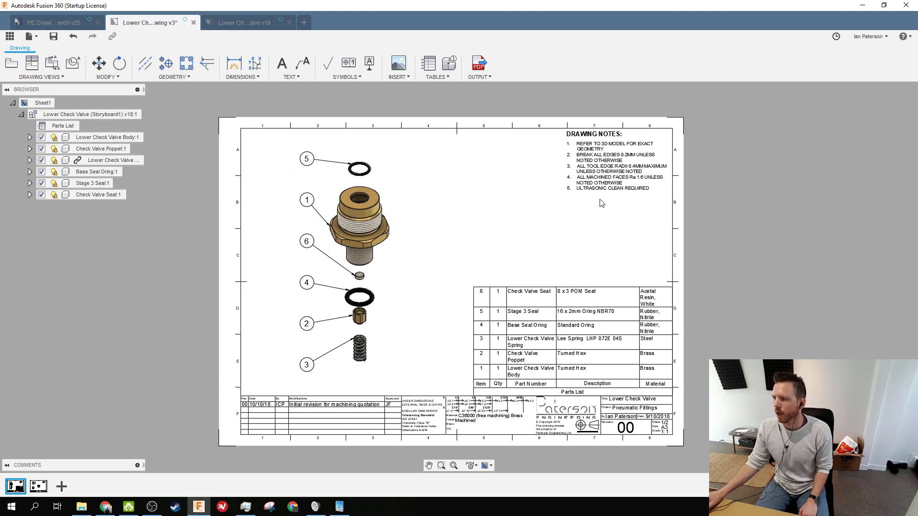
Open the Lower Check Valve drawing's title block for editing and compare its drawing notes with those in the template
middle_drag(509, 228, 496, 257)
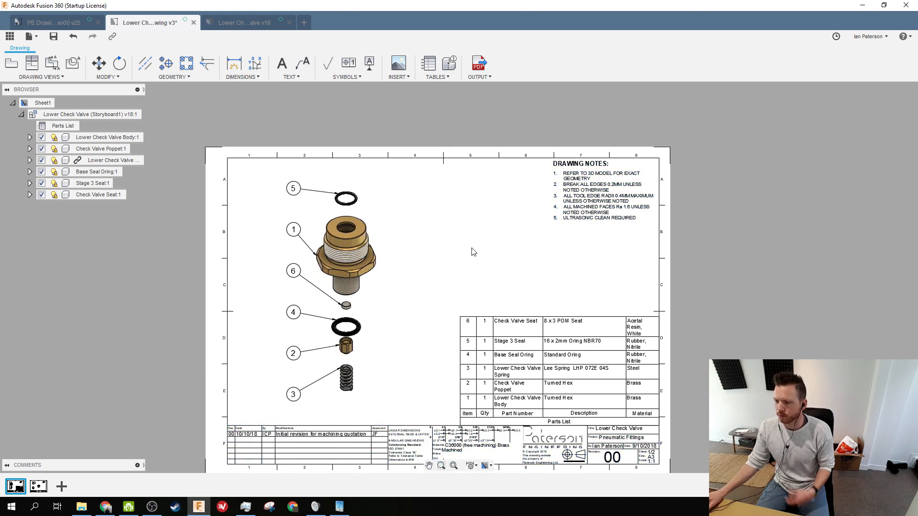
mouse_move(505, 246)
middle_down()
mouse_move(478, 228)
mouse_move(480, 211)
middle_up()
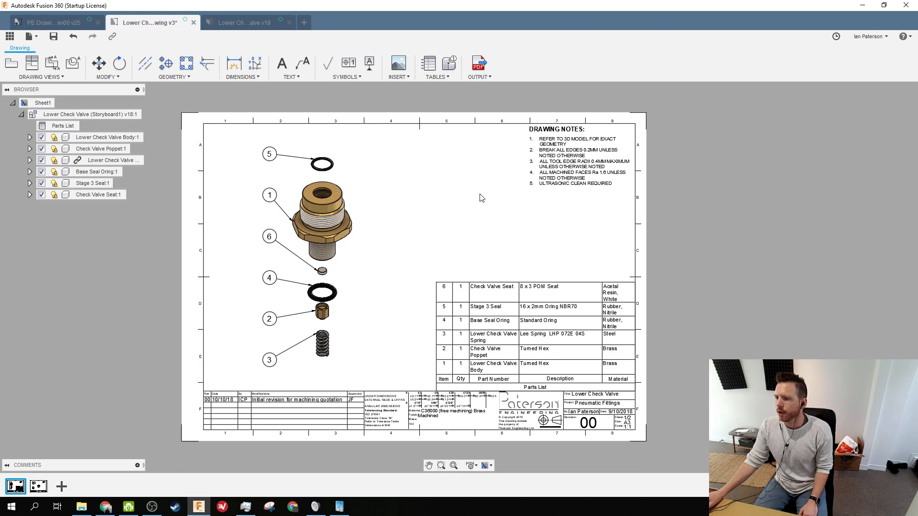
double_click(551, 171)
click(851, 104)
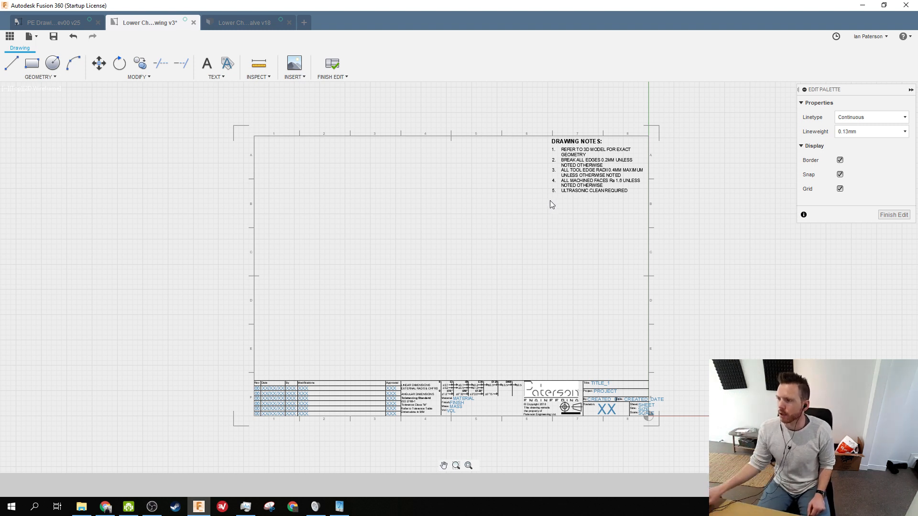
click(68, 24)
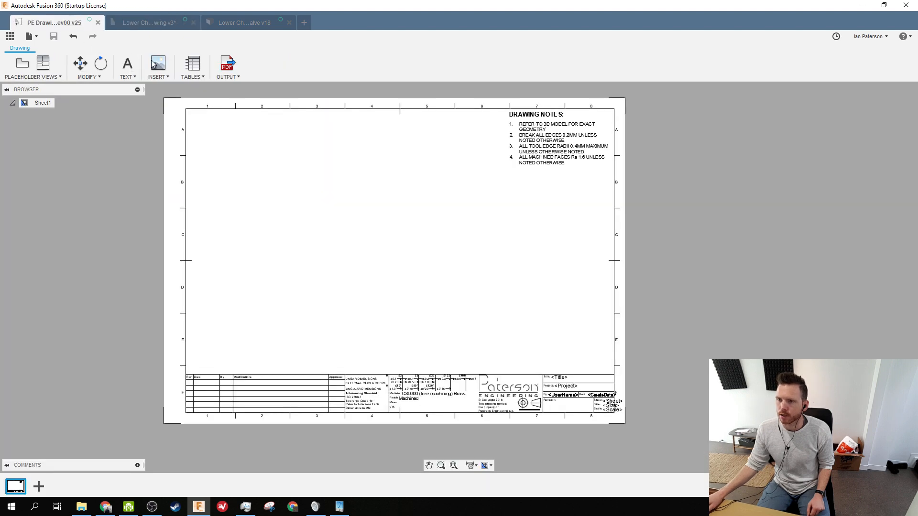
click(142, 27)
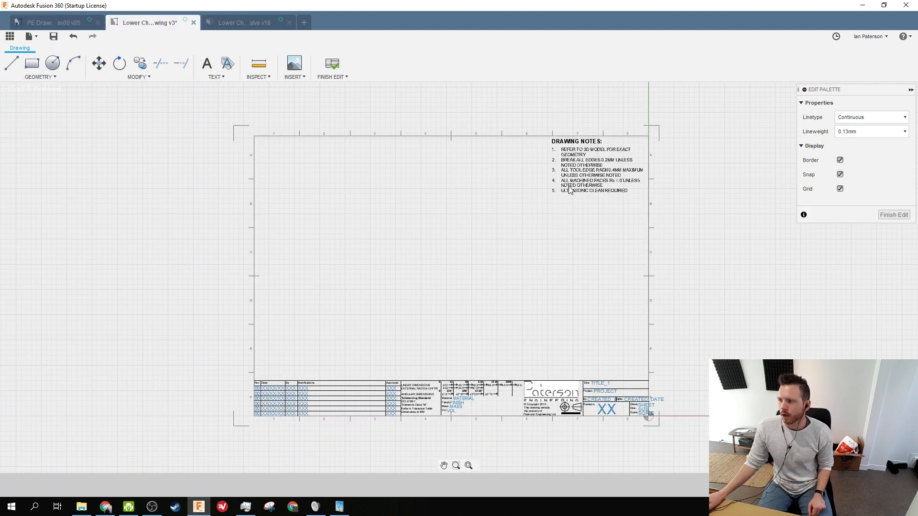
Open the drawing notes text for editing, close it without changes, and finish editing the title block
double_click(622, 191)
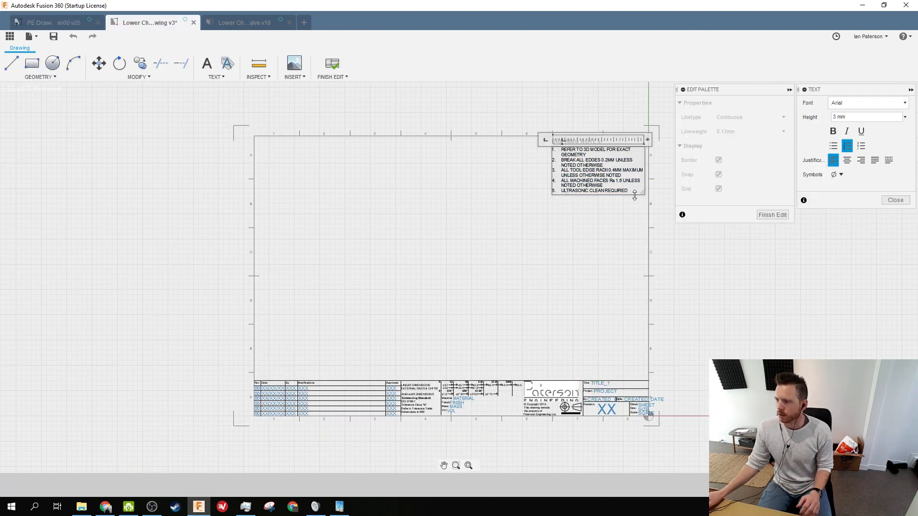
click(570, 225)
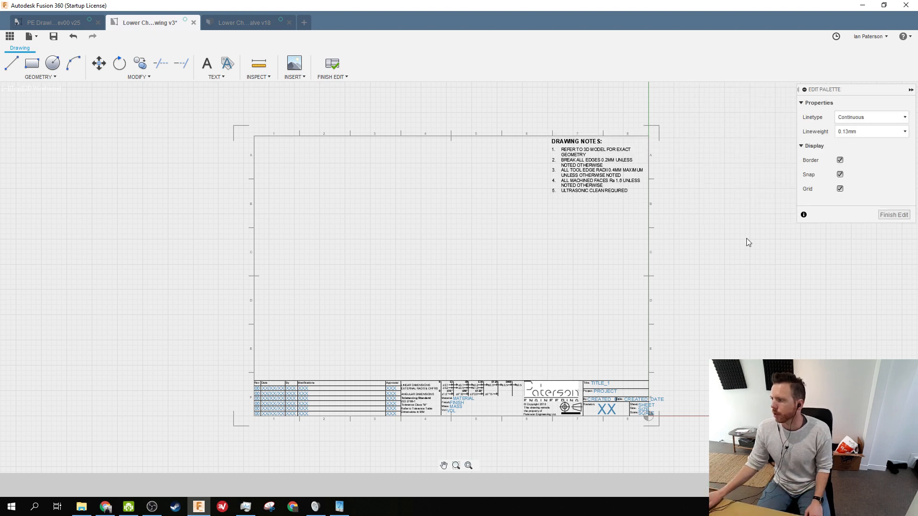
click(892, 215)
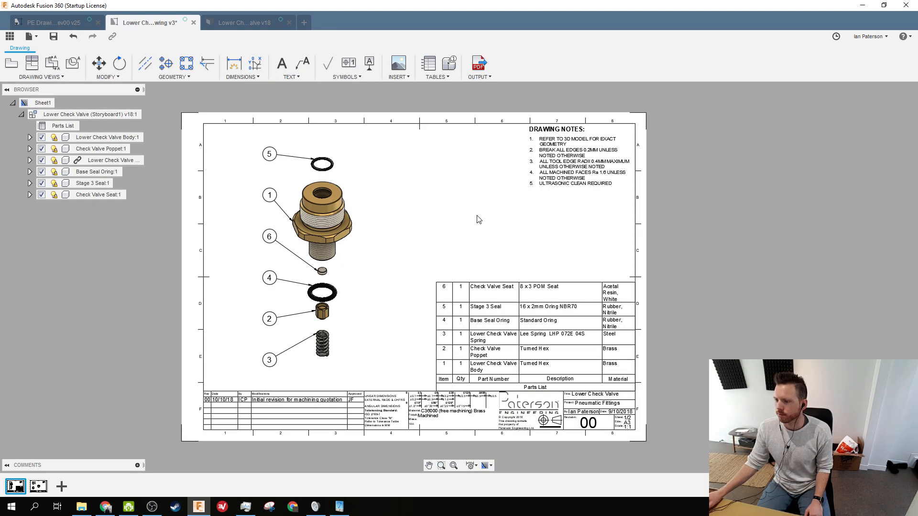
Examine the title, project, author, date, revision, sheet, size and scale fields in the Lower Check Valve drawing's title block
middle_drag(479, 217, 519, 175)
scroll(446, 364, down, 3)
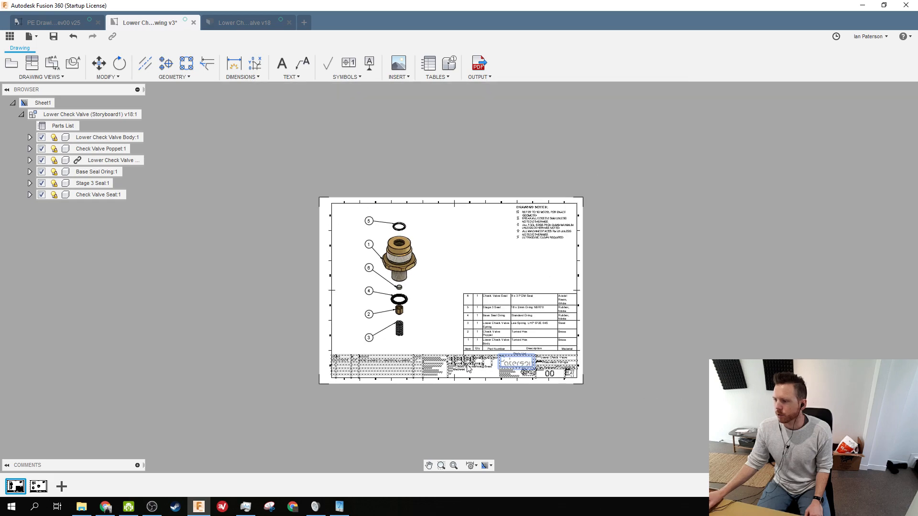
scroll(467, 362, up, 4)
middle_drag(451, 342, 478, 267)
scroll(598, 306, up, 6)
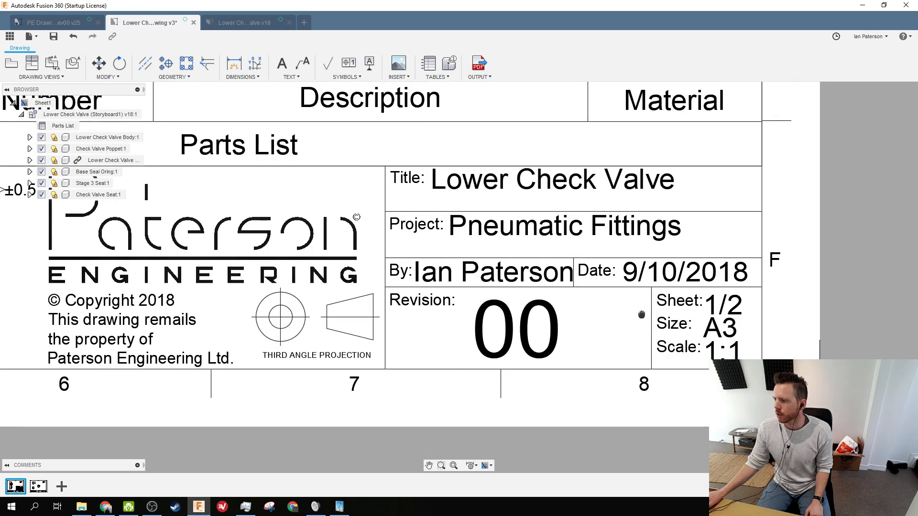
mouse_move(686, 307)
middle_down()
mouse_move(631, 296)
mouse_move(611, 278)
middle_up()
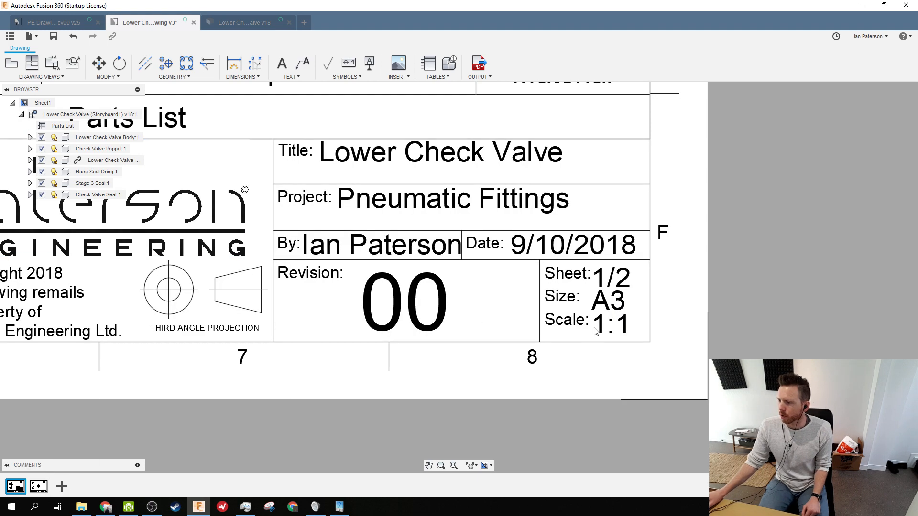
scroll(514, 338, down, 6)
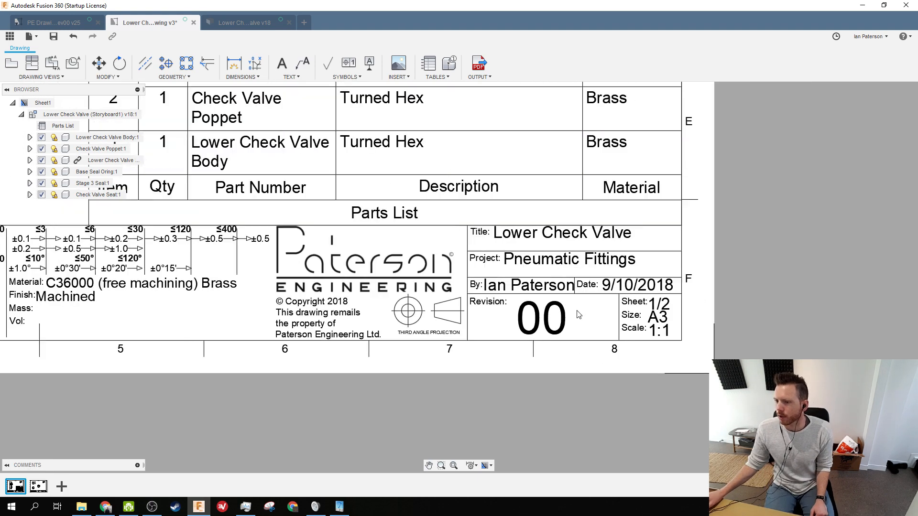
middle_drag(450, 299, 511, 352)
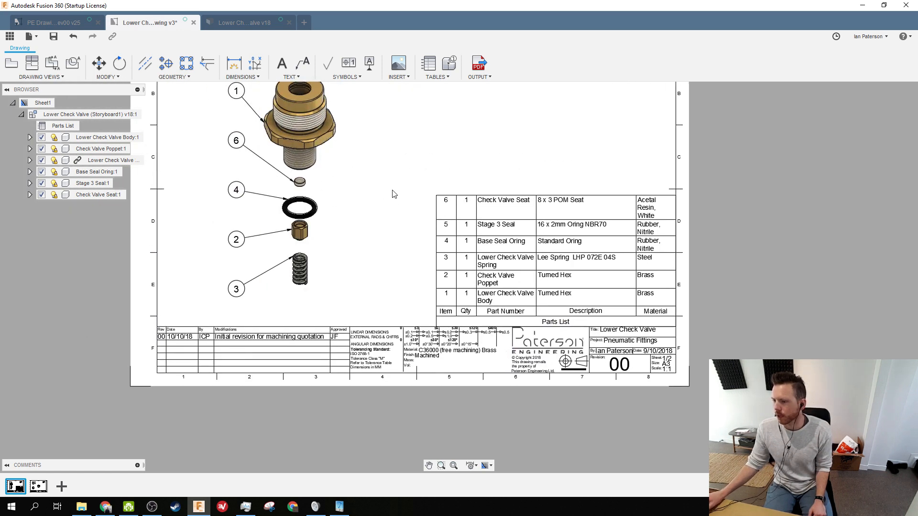
scroll(574, 339, up, 5)
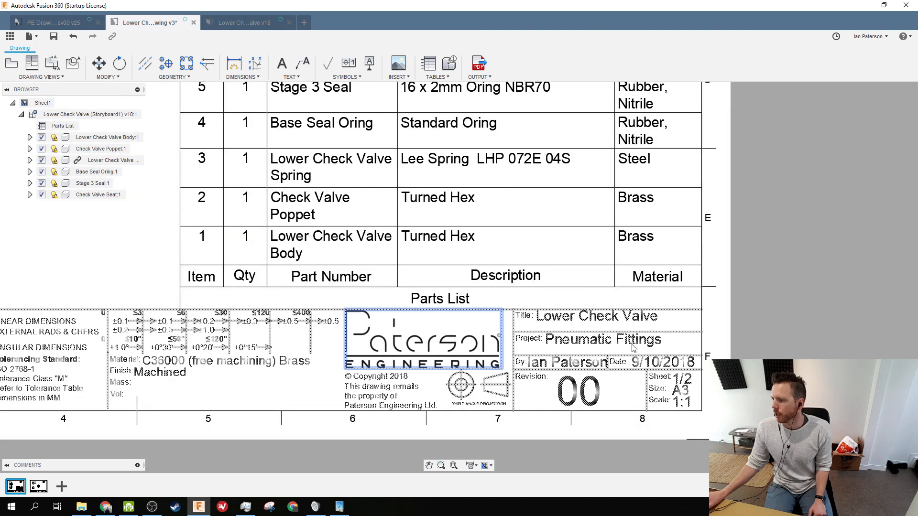
Check the title block's project name against the project folder holding the drawing, and display the list of all projects
click(9, 37)
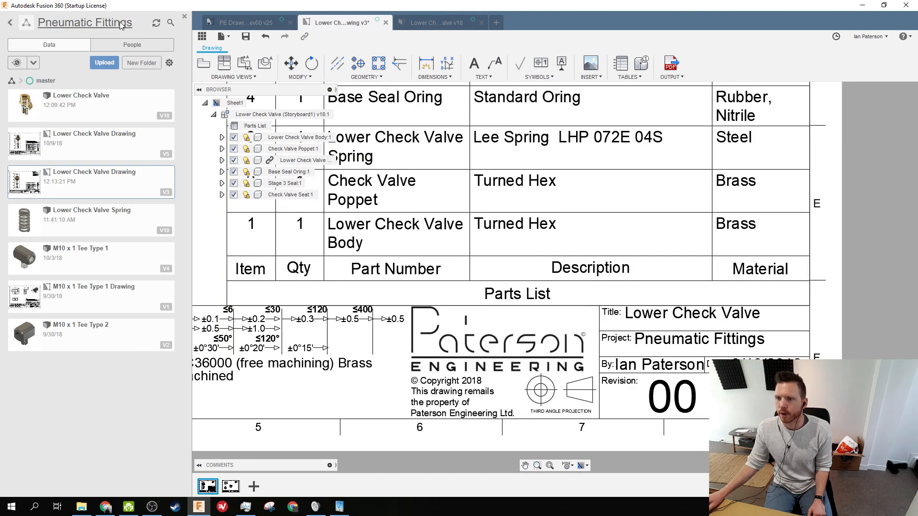
click(184, 16)
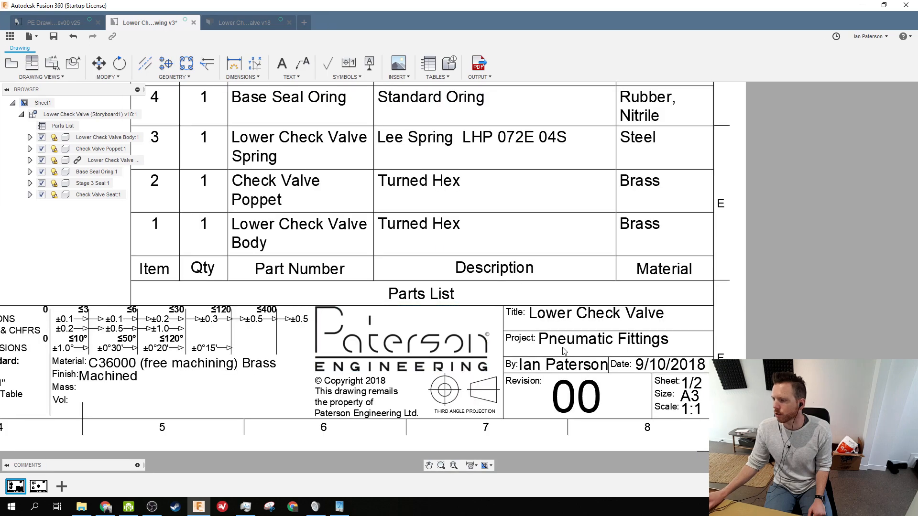
click(10, 36)
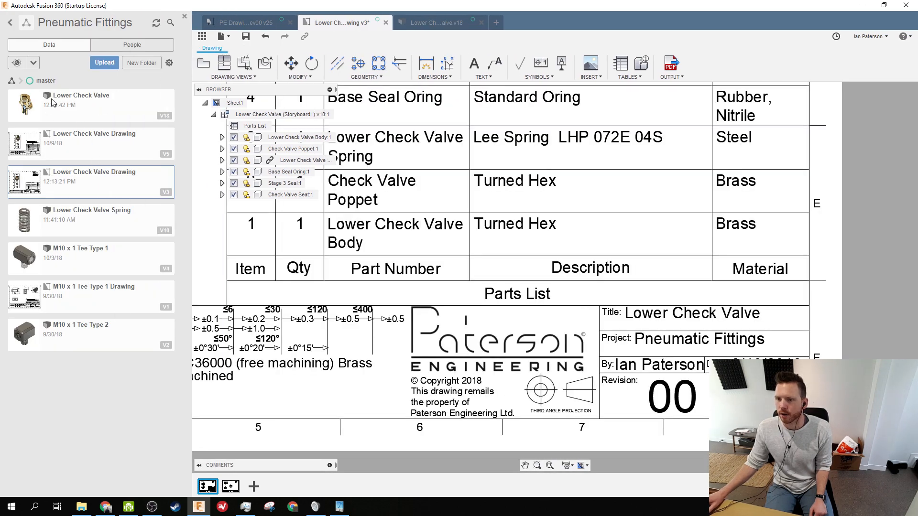
click(10, 23)
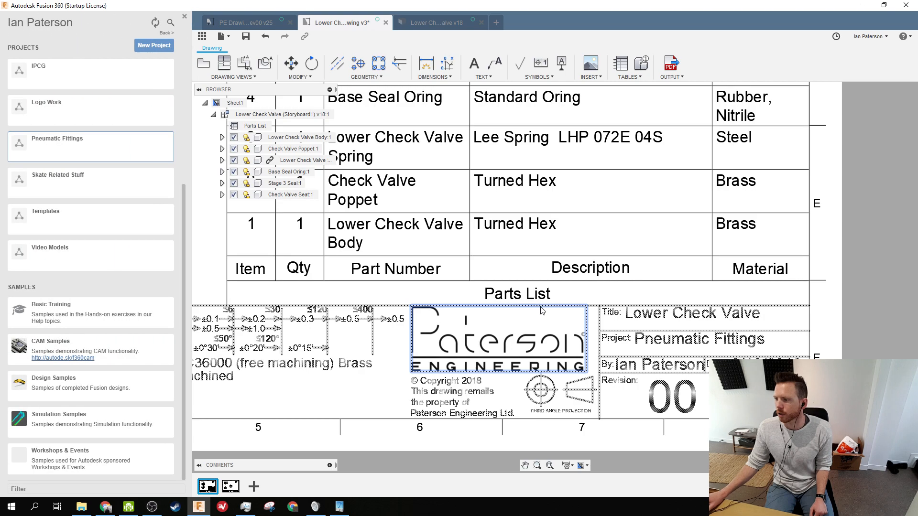
Examine the drawing's revision table entries and display the fillable attributes of its title block
scroll(696, 319, down, 6)
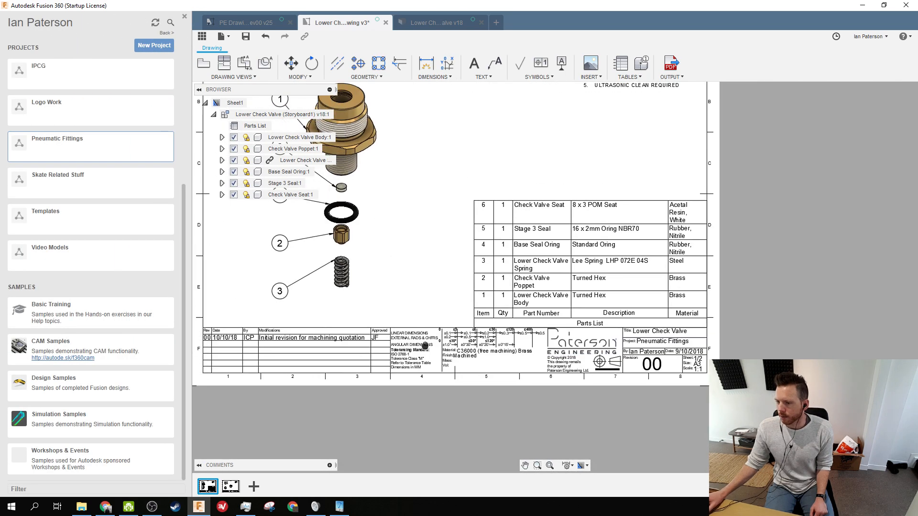
scroll(494, 334, up, 3)
scroll(512, 298, up, 2)
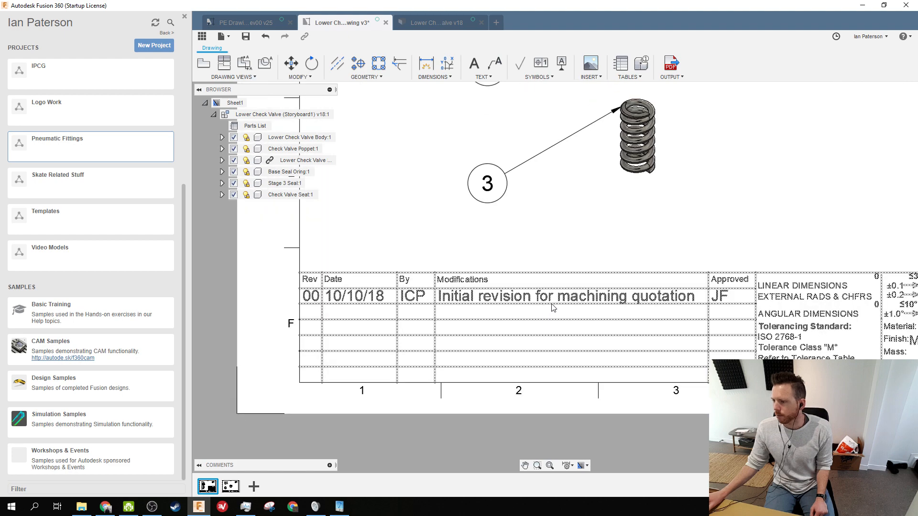
scroll(653, 292, down, 2)
mouse_move(652, 292)
middle_down()
mouse_move(342, 295)
mouse_move(467, 281)
middle_up()
double_click(386, 257)
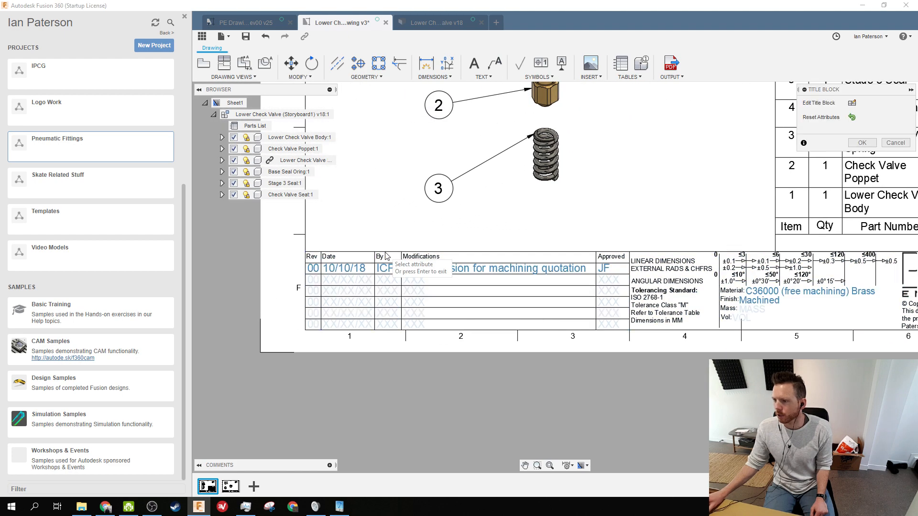
scroll(478, 225, down, 1)
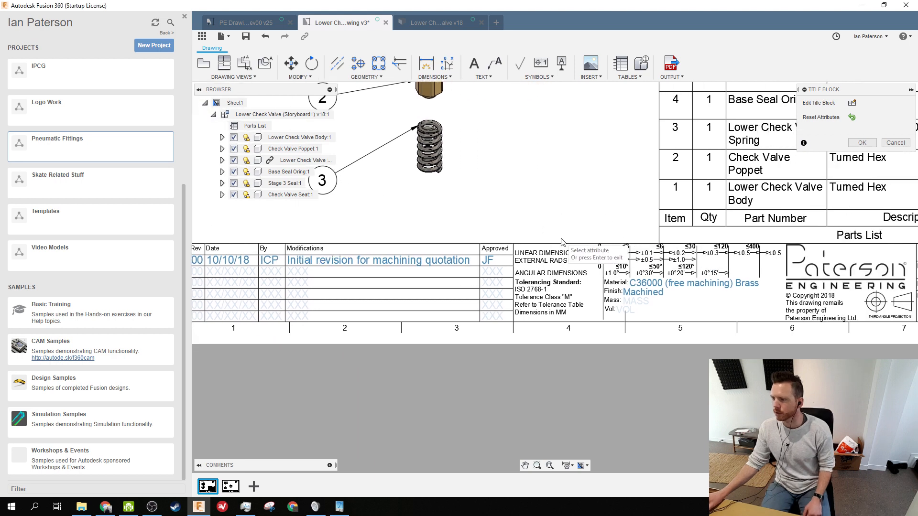
scroll(572, 247, down, 1)
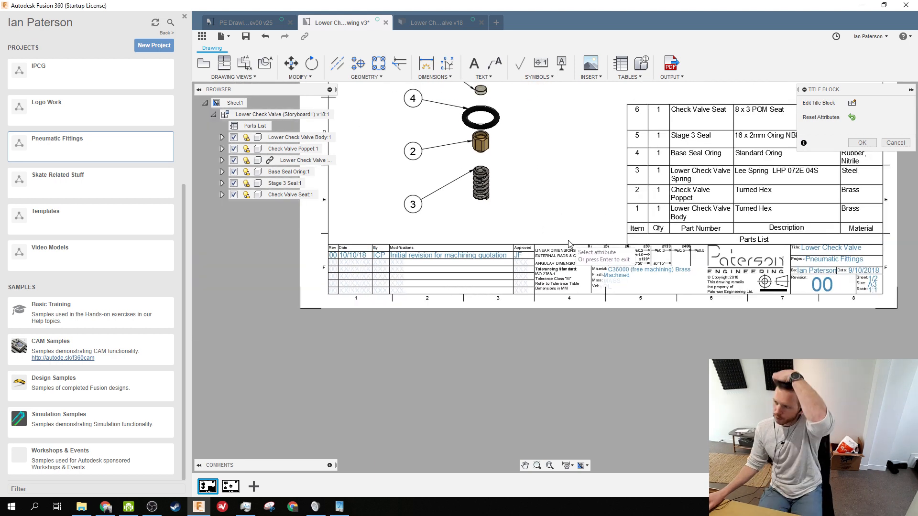
scroll(568, 241, up, 2)
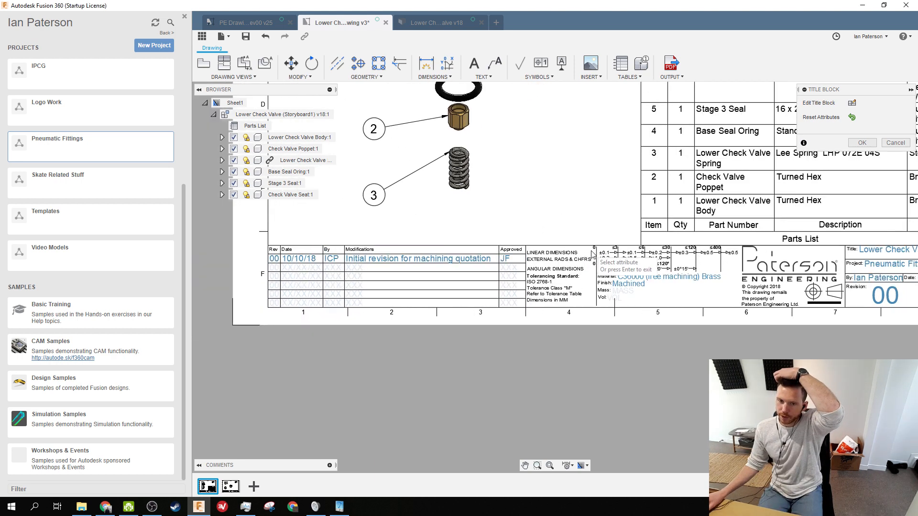
Switch to the drawing template and open its title block for editing at the revision table
click(257, 22)
scroll(371, 334, up, 2)
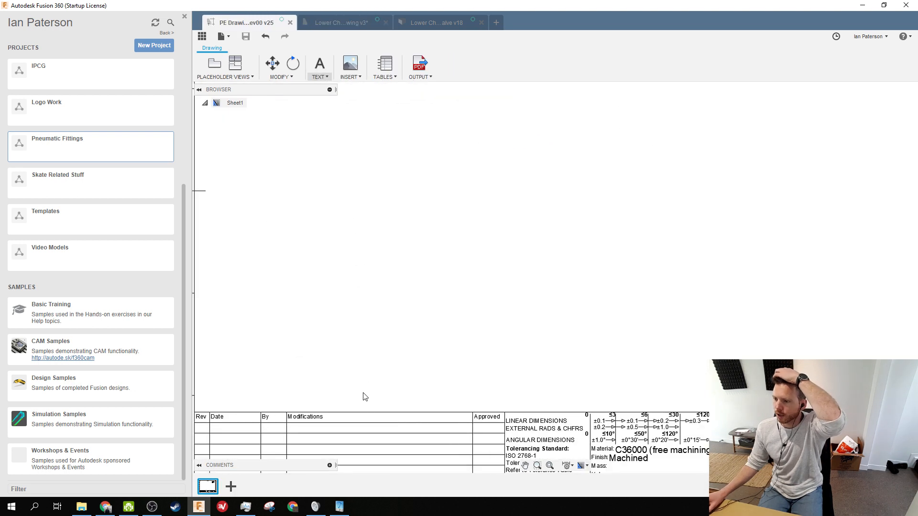
double_click(374, 416)
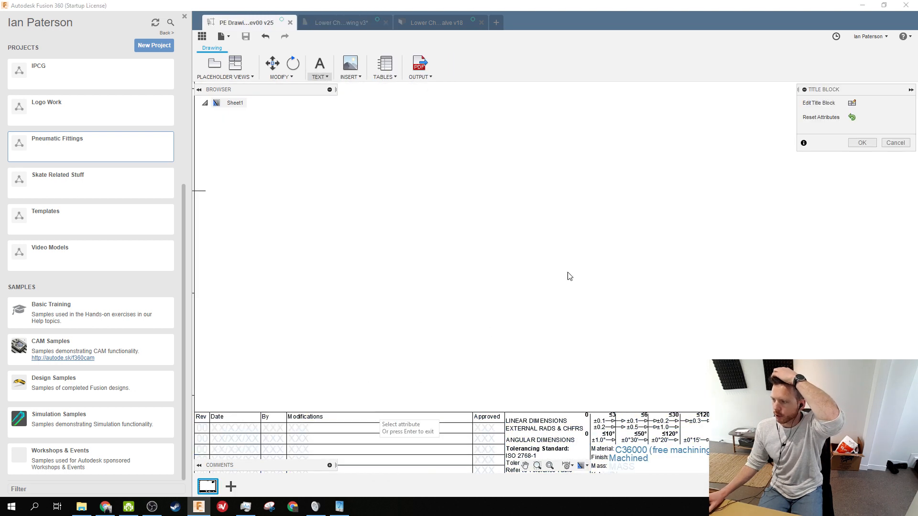
click(849, 103)
scroll(306, 341, up, 3)
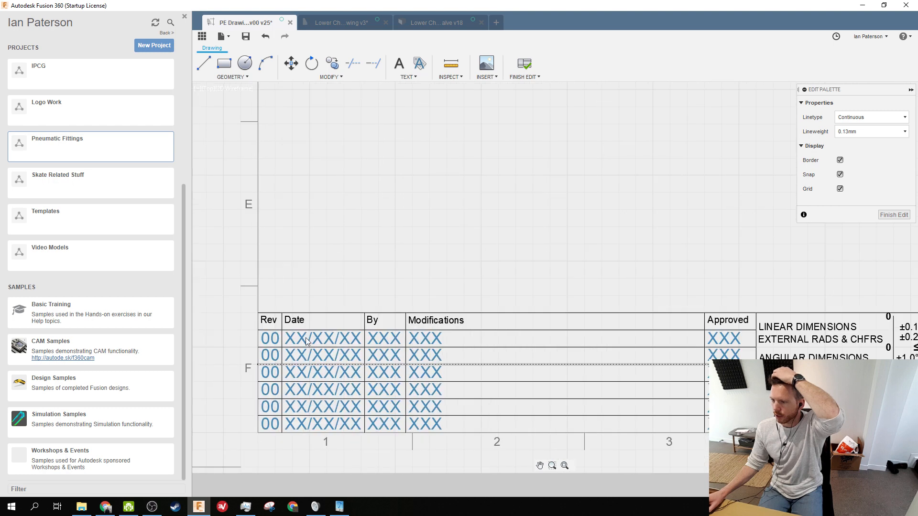
Place a 3.5 mm high attribute reading XXX just past the Approved column in the revision table's first row
click(307, 341)
click(420, 63)
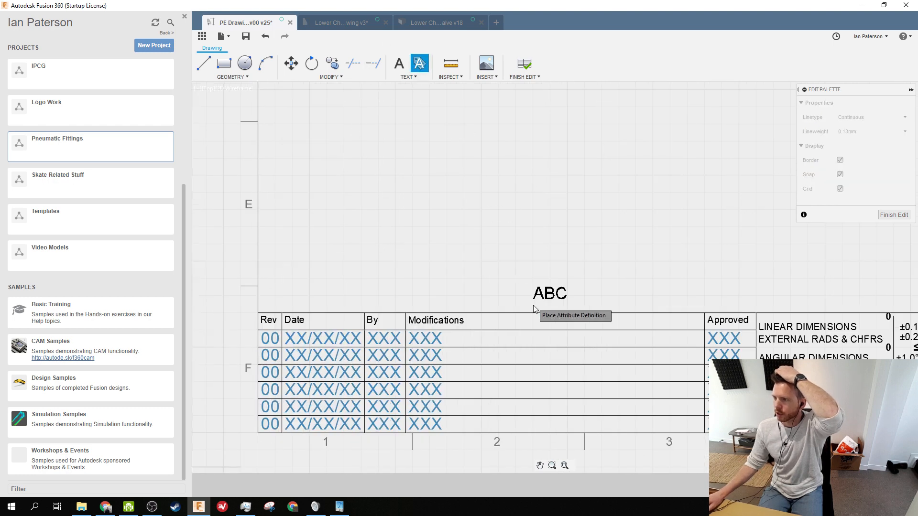
click(535, 333)
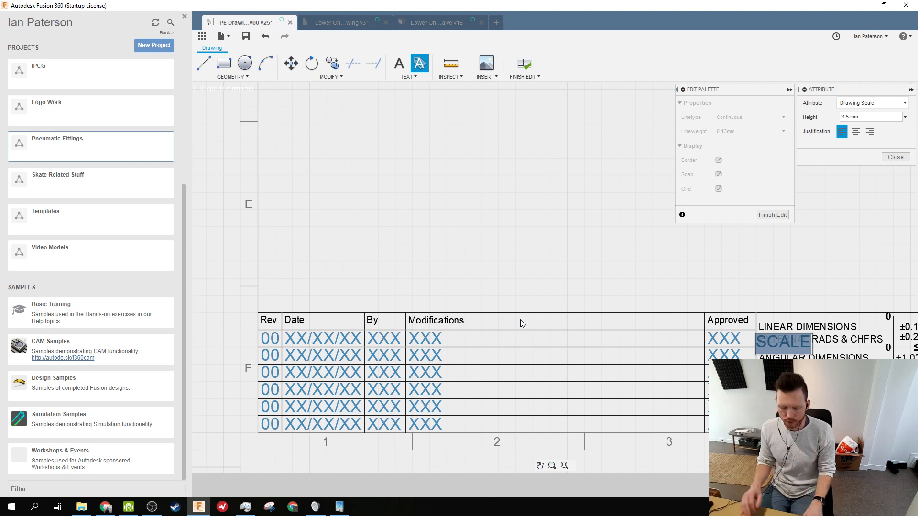
text(XXX)
click(507, 285)
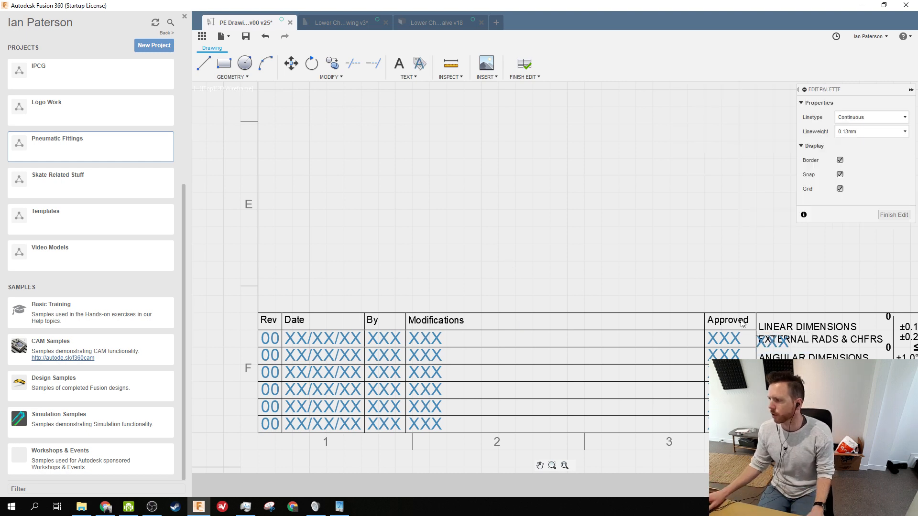
Move the new XXX attribute to mid-width in the first row of the revision table's Modifications column
click(756, 351)
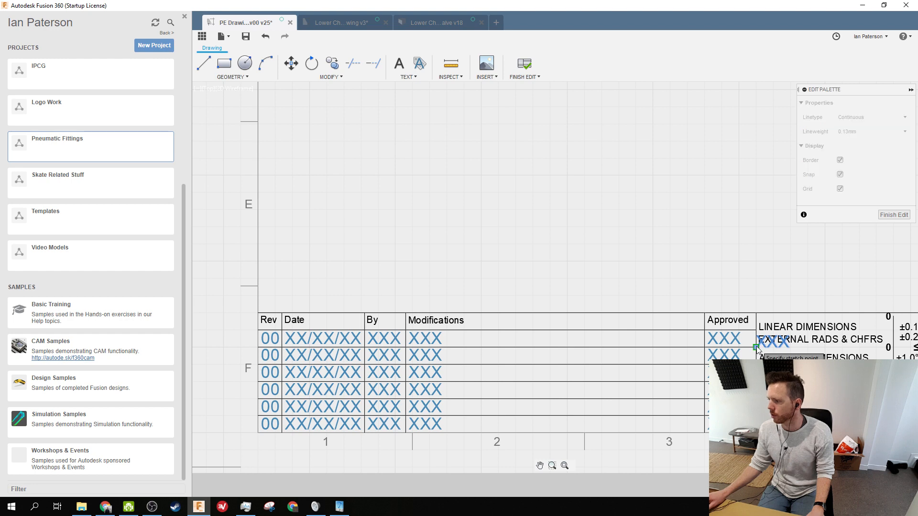
scroll(530, 345, up, 5)
click(521, 348)
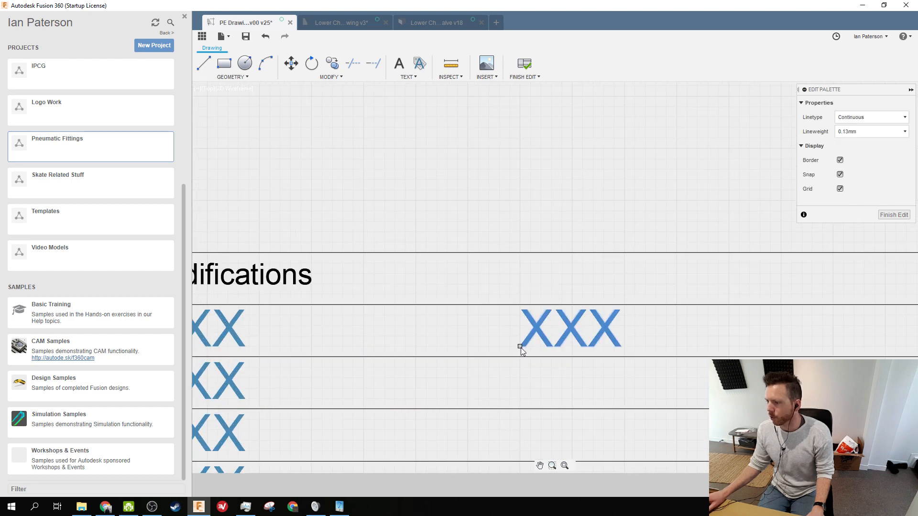
scroll(561, 321, down, 5)
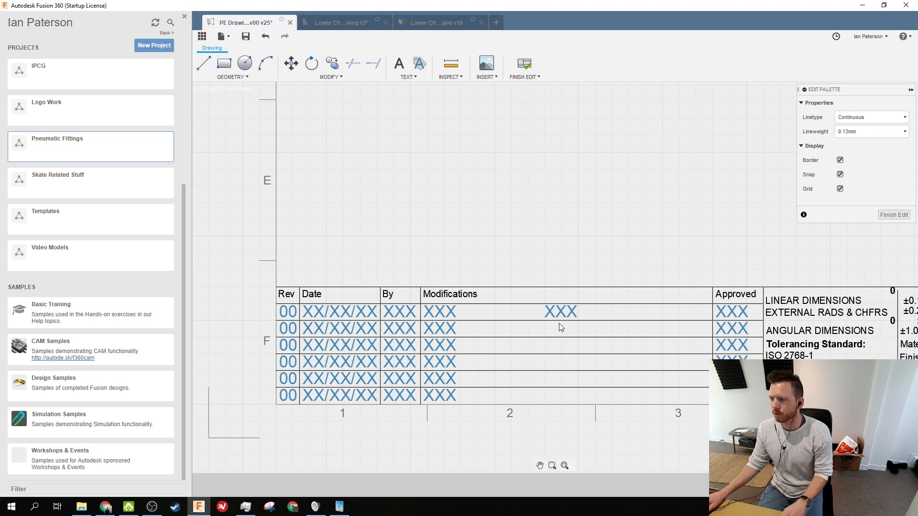
Remove the extra XXX attribute from the first Modifications row and finish editing the template's title block
scroll(561, 327, up, 3)
scroll(508, 268, up, 2)
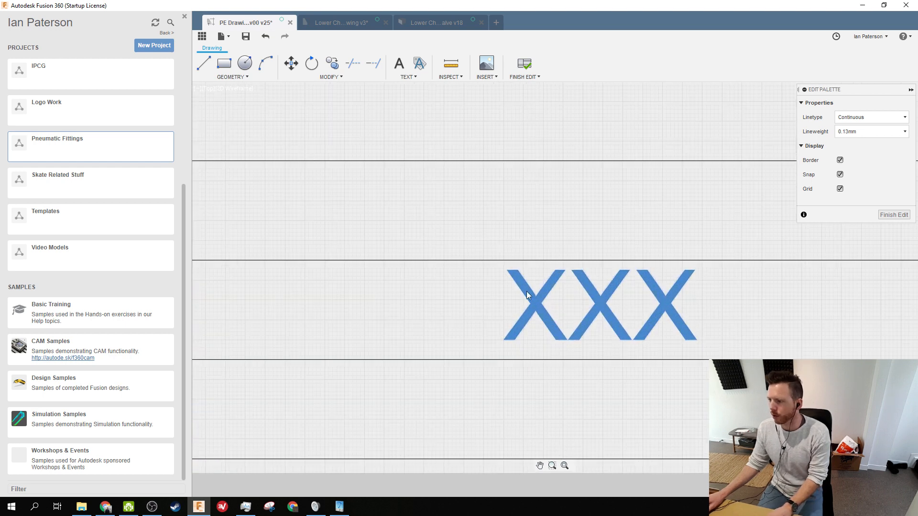
scroll(526, 304, down, 3)
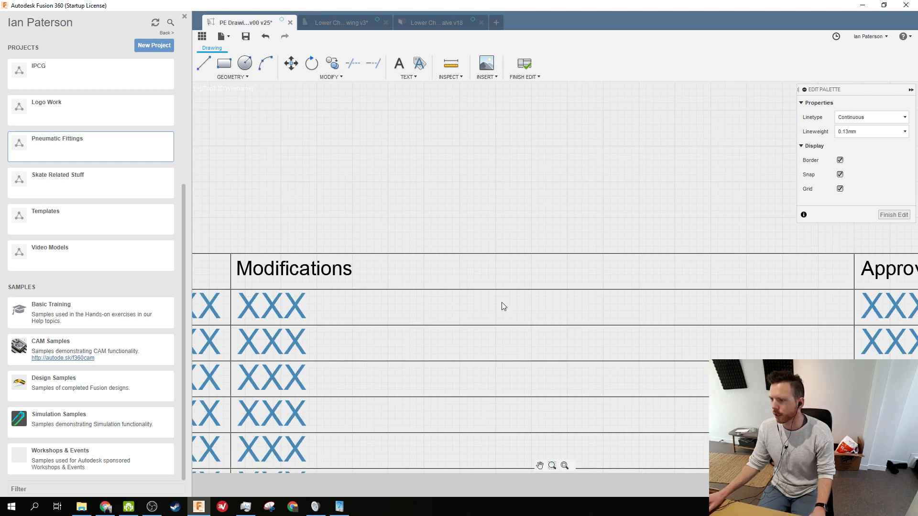
scroll(503, 306, down, 6)
click(886, 215)
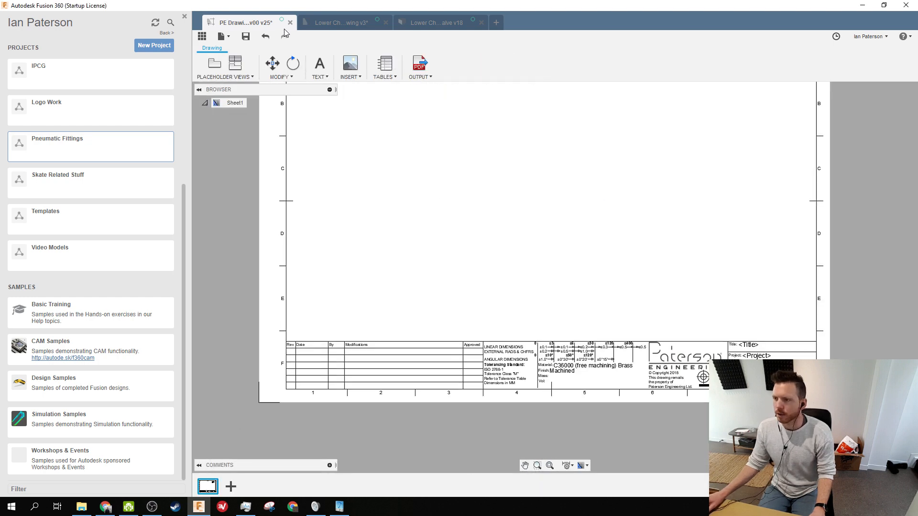
Close the drawing template and return to the Lower Check Valve drawing's first sheet
middle_drag(478, 266, 441, 276)
scroll(441, 276, down, 1)
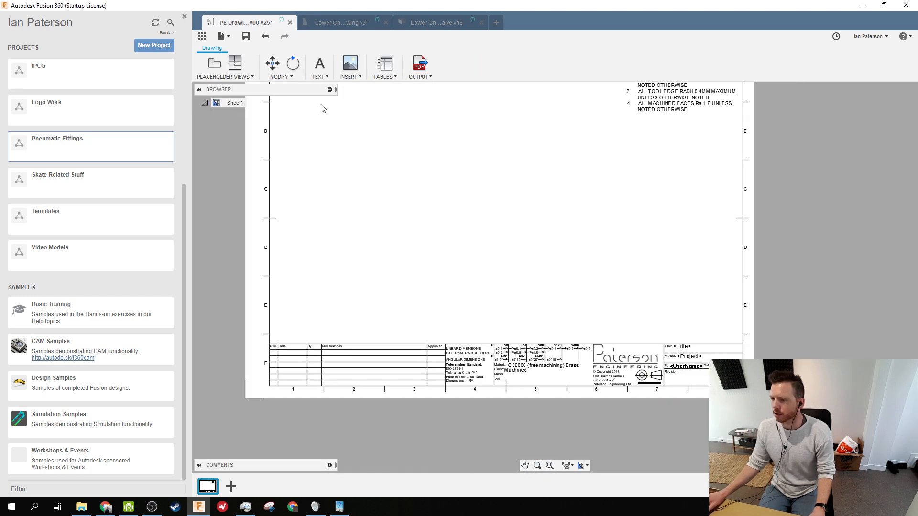
click(290, 23)
scroll(536, 262, down, 4)
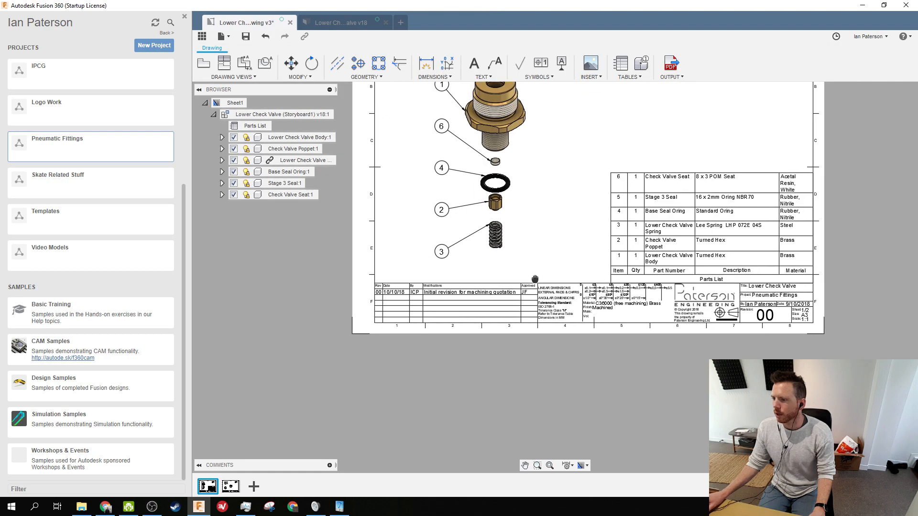
Open the title block's attributes and enter sdgrb in the second row of the revision table's Modifications column
scroll(419, 330, up, 4)
double_click(420, 330)
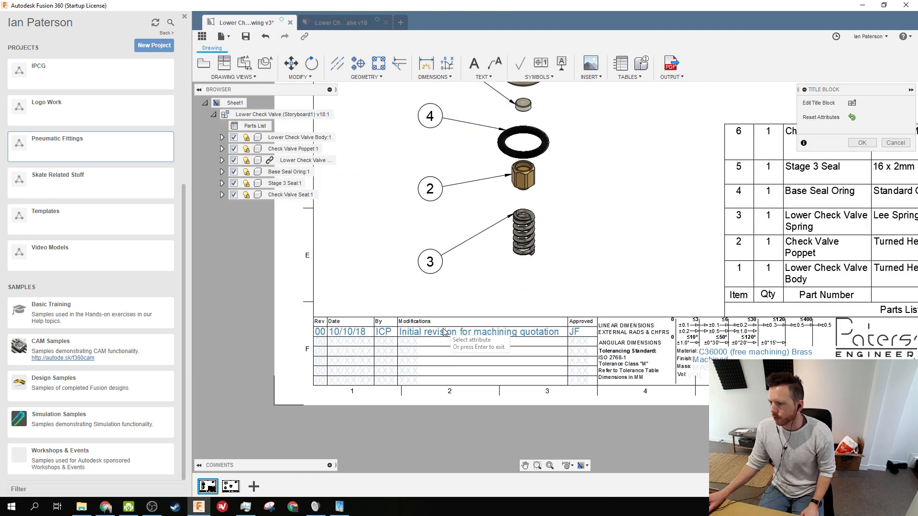
scroll(402, 332, up, 3)
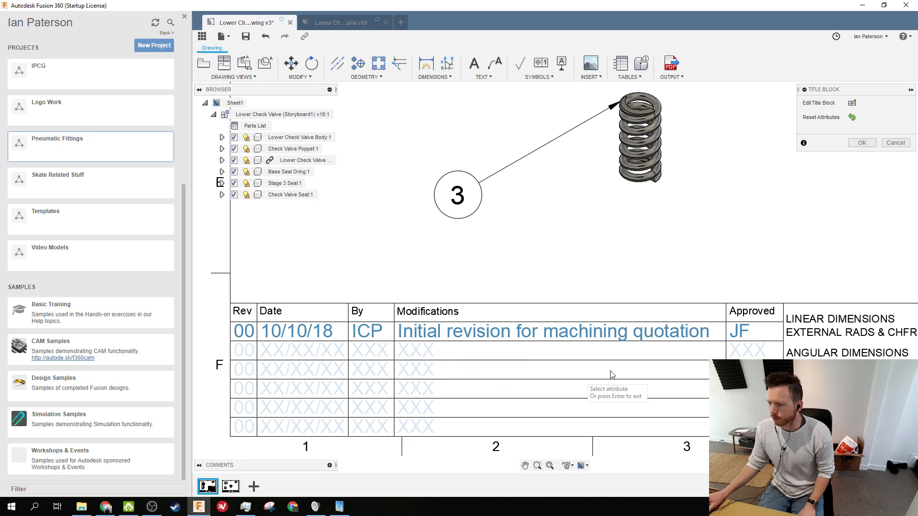
click(432, 353)
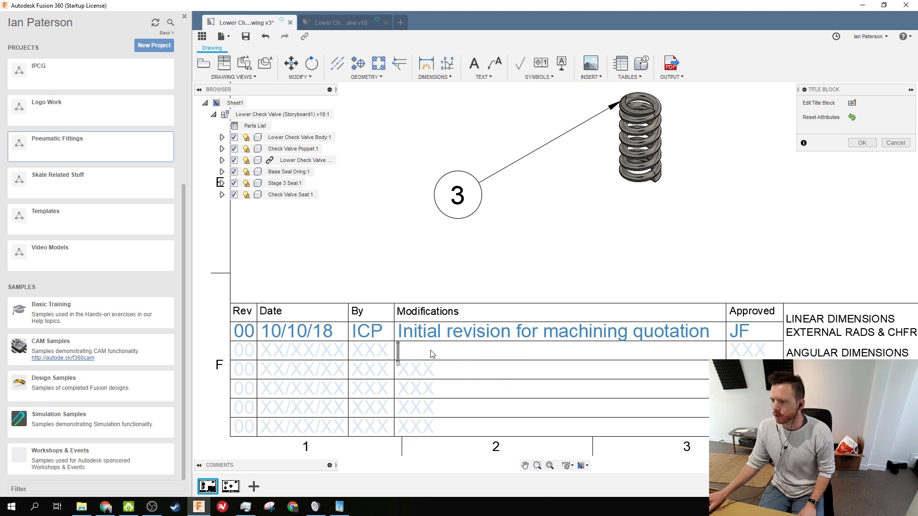
text(sdgrb)
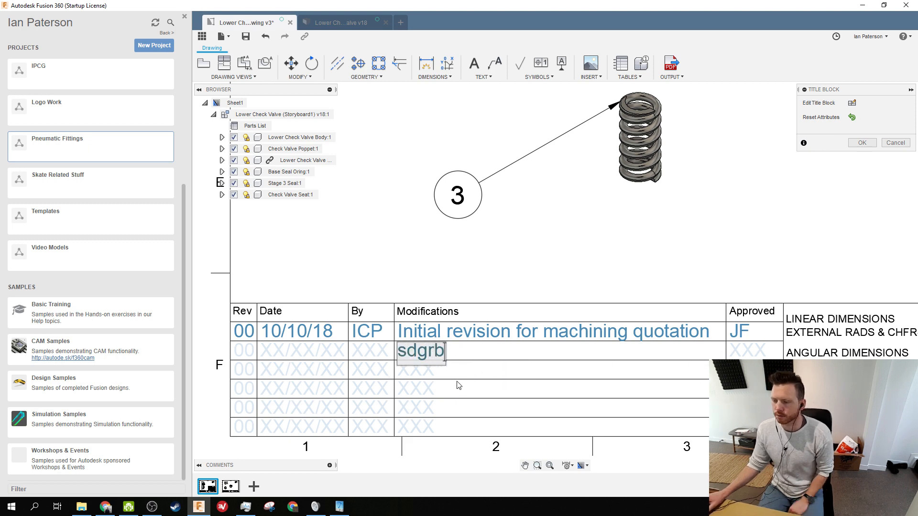
Clear the trial text from the second Modifications row without deleting the title block, and accept the attributes
key(ctrl+a)
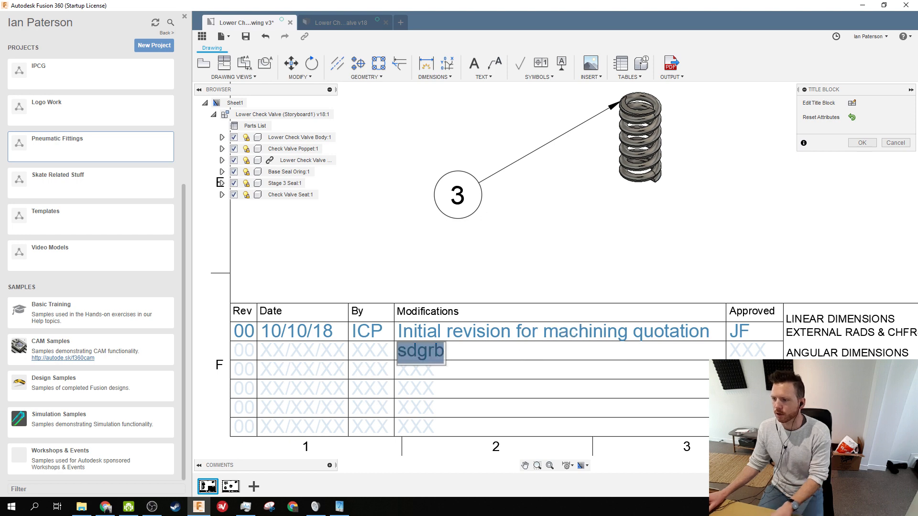
key(Delete)
click(436, 353)
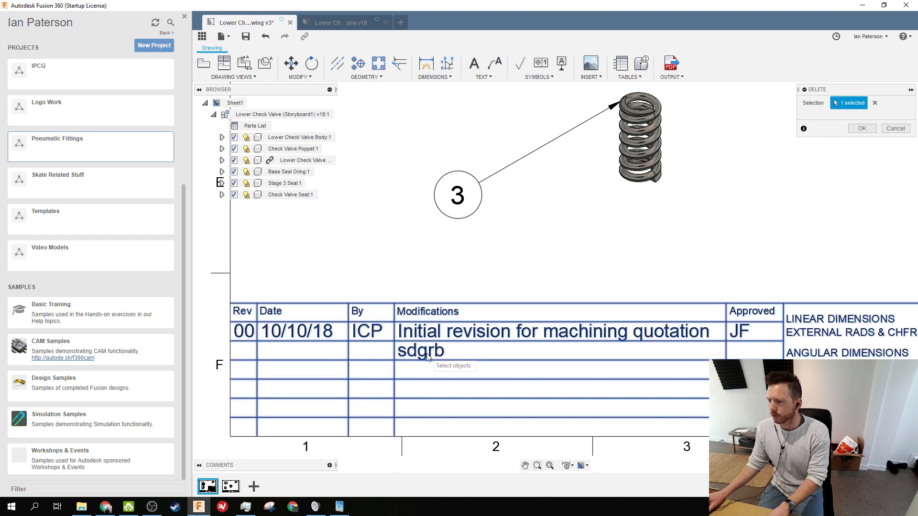
click(895, 128)
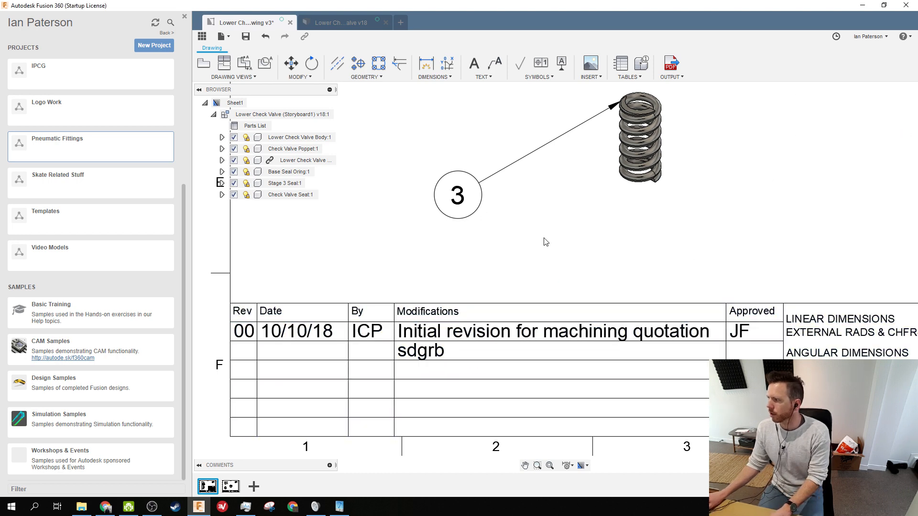
double_click(404, 357)
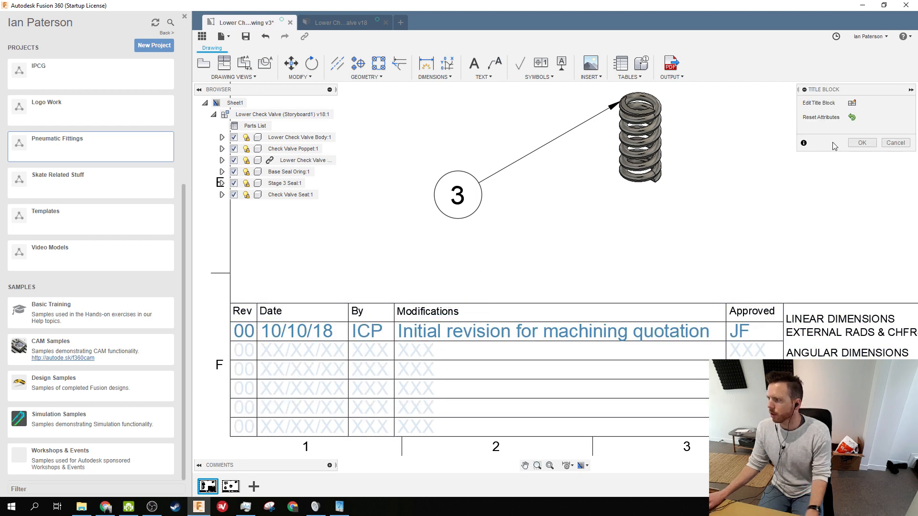
click(862, 142)
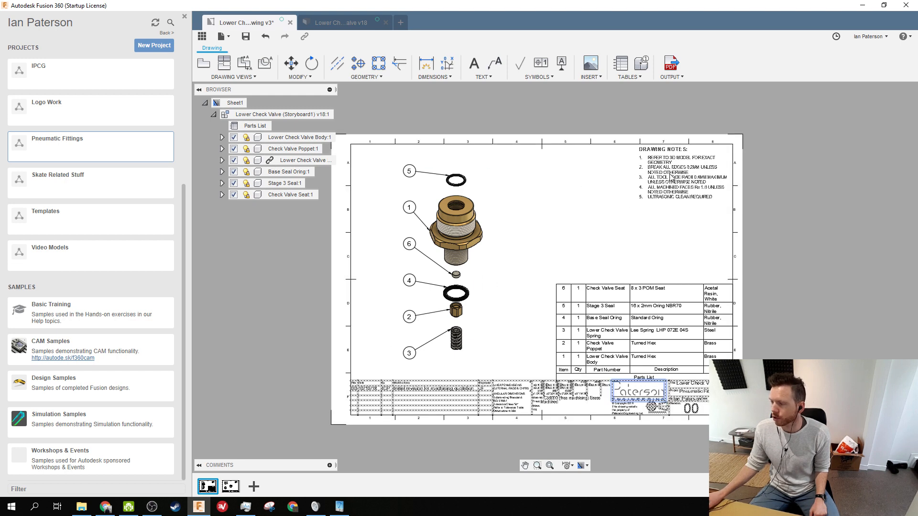
Compare the drawing notes and revision table entries between the first and second sheets
click(231, 487)
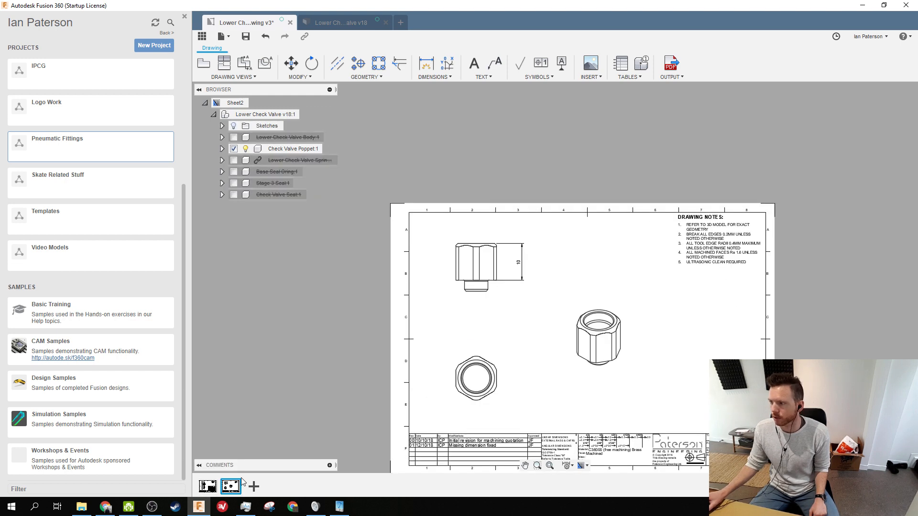
middle_drag(657, 310, 581, 272)
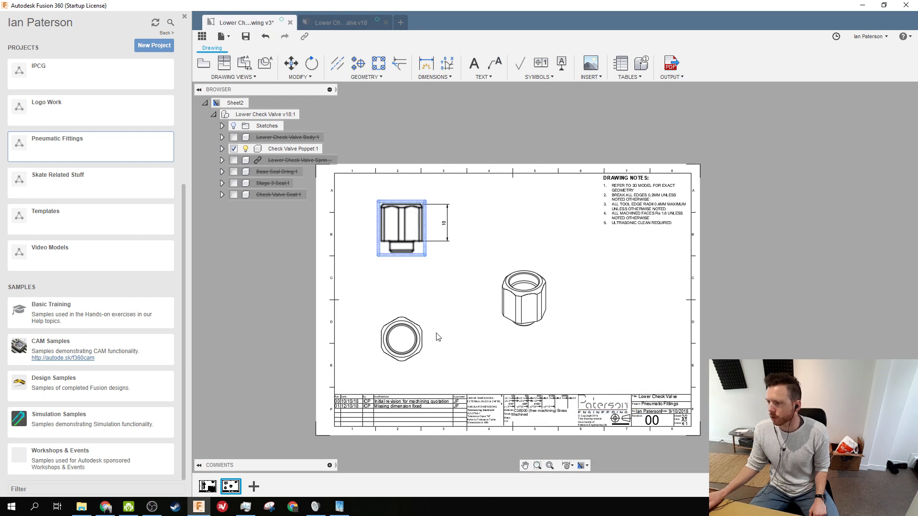
click(207, 487)
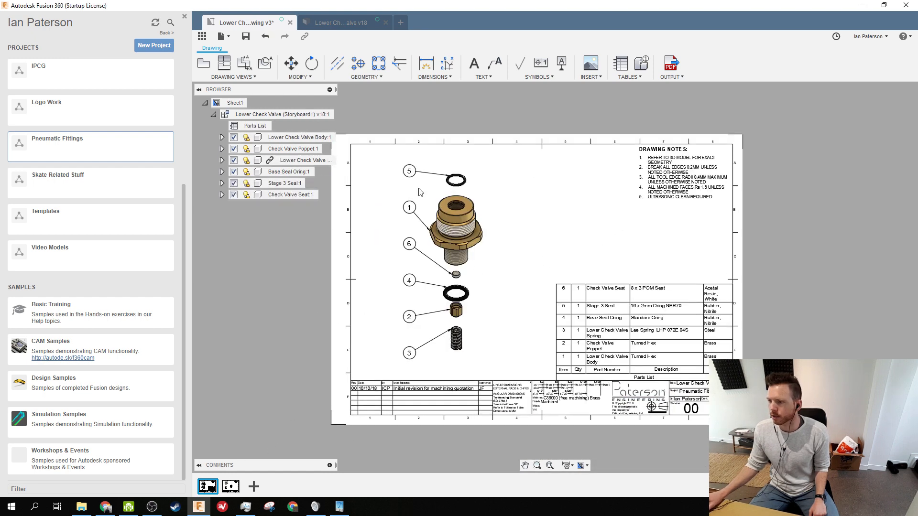
click(231, 487)
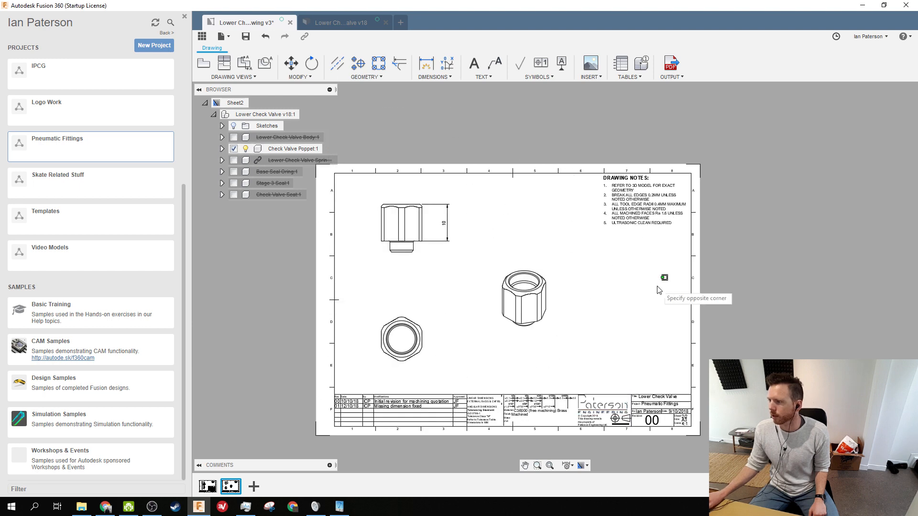
Open the title block holding the second sheet's drawing notes in the title block editor
scroll(636, 215, up, 4)
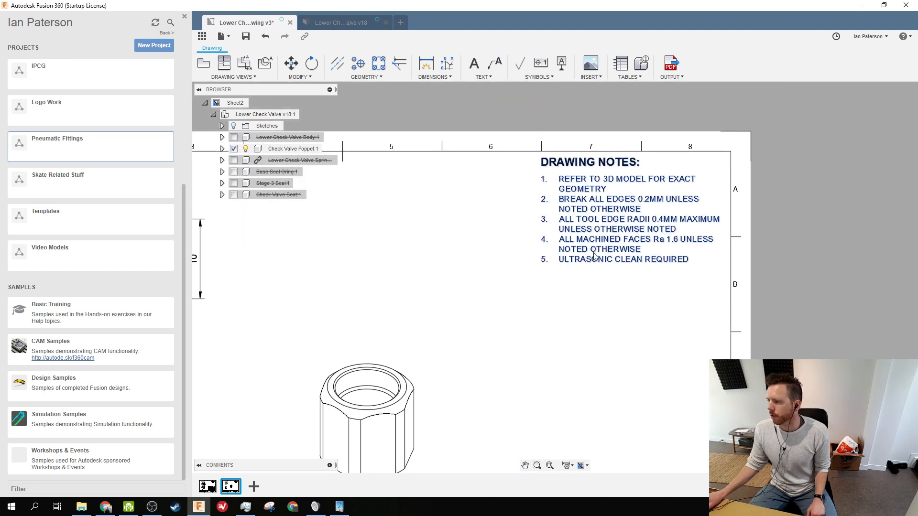
double_click(631, 255)
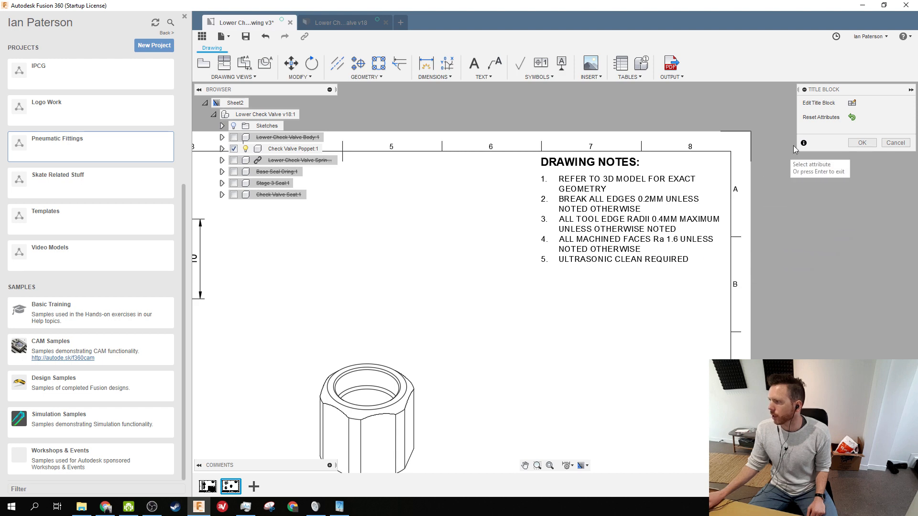
click(851, 103)
Add TEST as note 6 at the end of the drawing notes and finish editing the title block
double_click(656, 191)
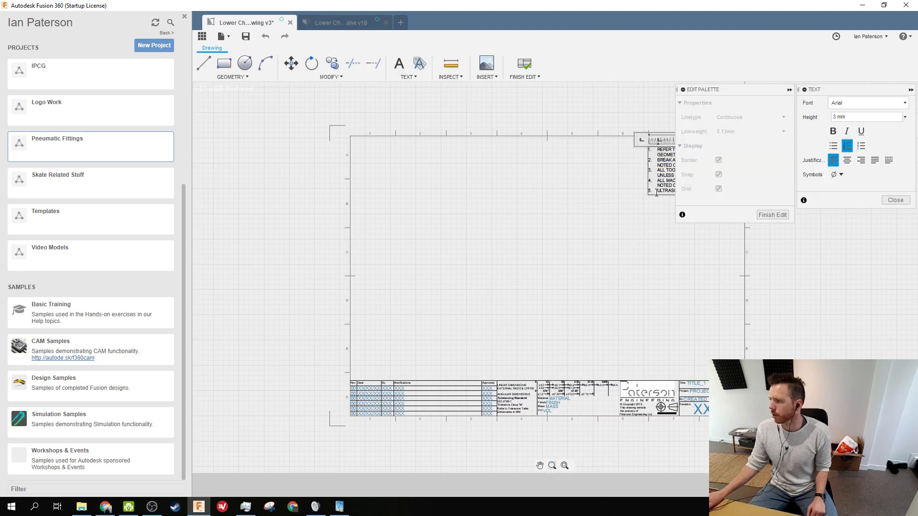
middle_drag(493, 258, 493, 258)
scroll(668, 270, down, 4)
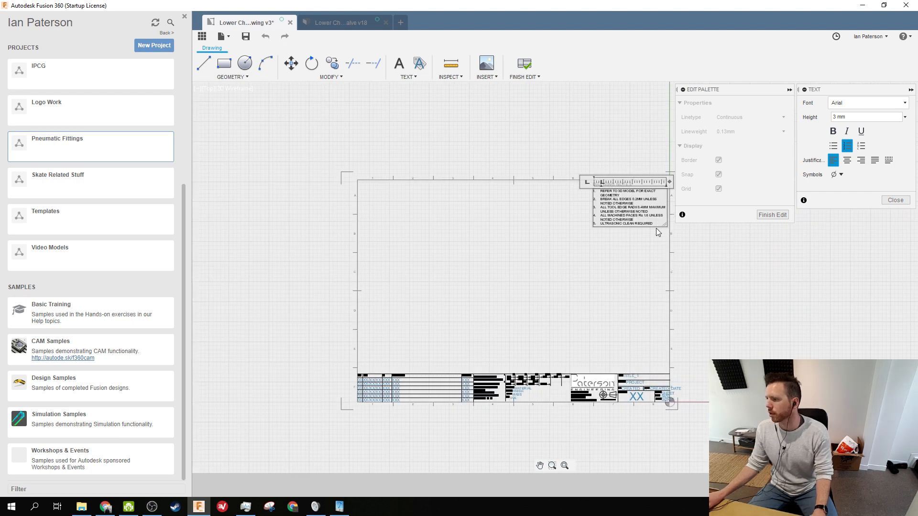
key(Return)
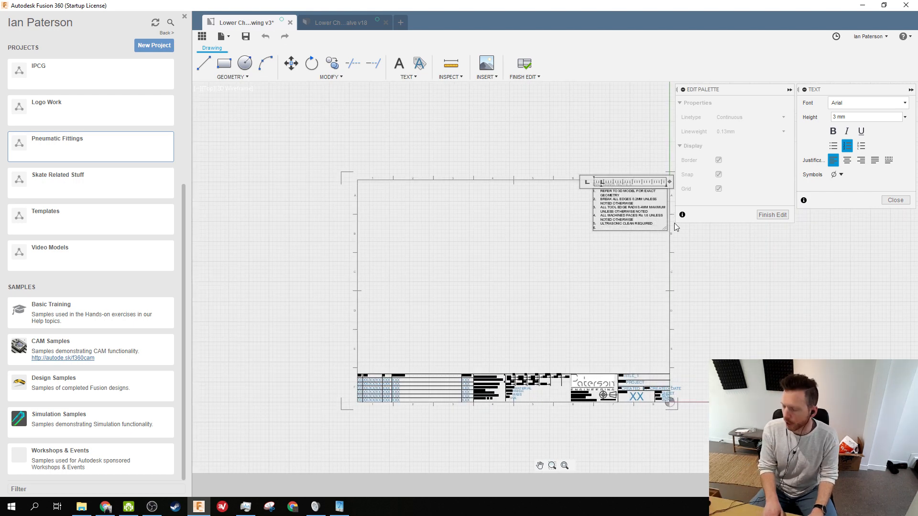
text(TEst)
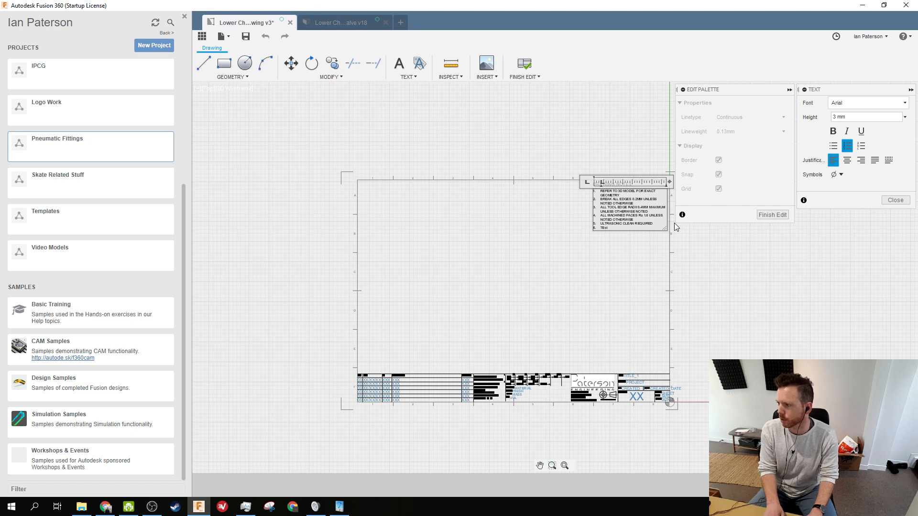
key(BackSpace)
key(BackSpace)
text(ST)
scroll(627, 231, up, 3)
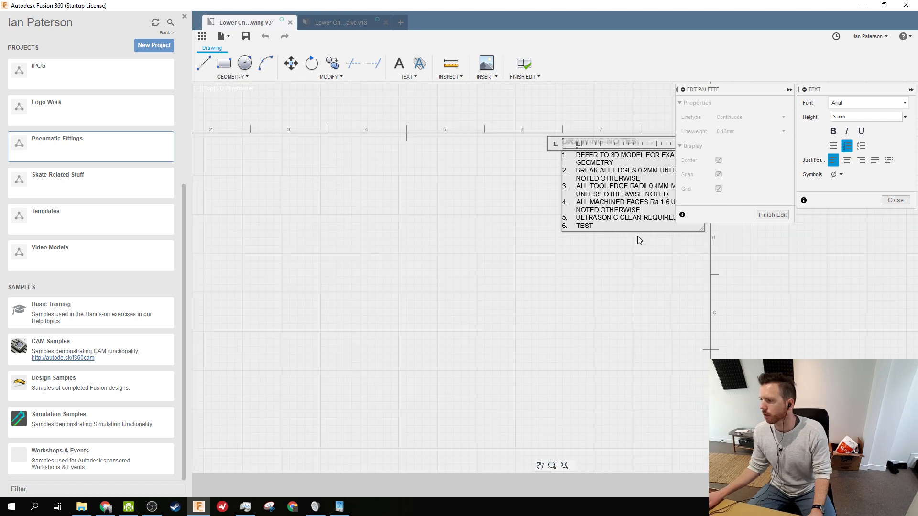
click(772, 215)
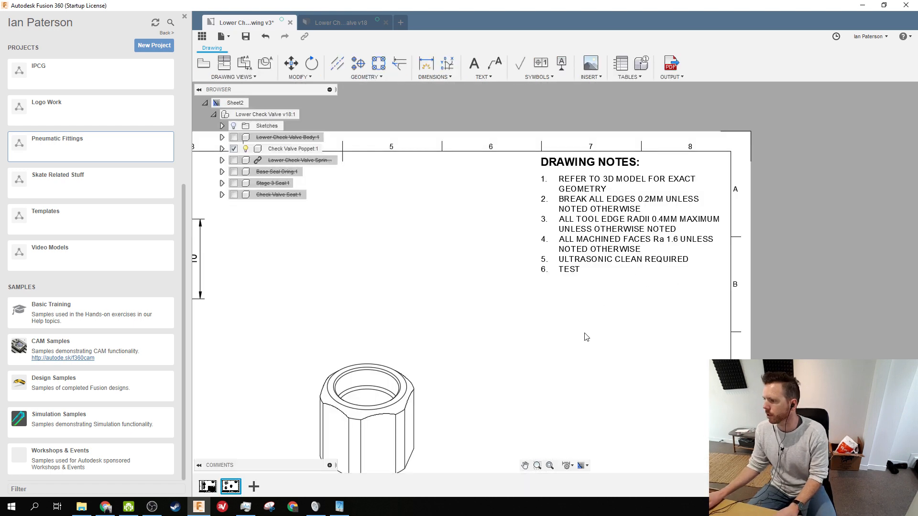
Check the drawing notes and title block on the first sheet for the added note
scroll(584, 334, down, 5)
click(212, 485)
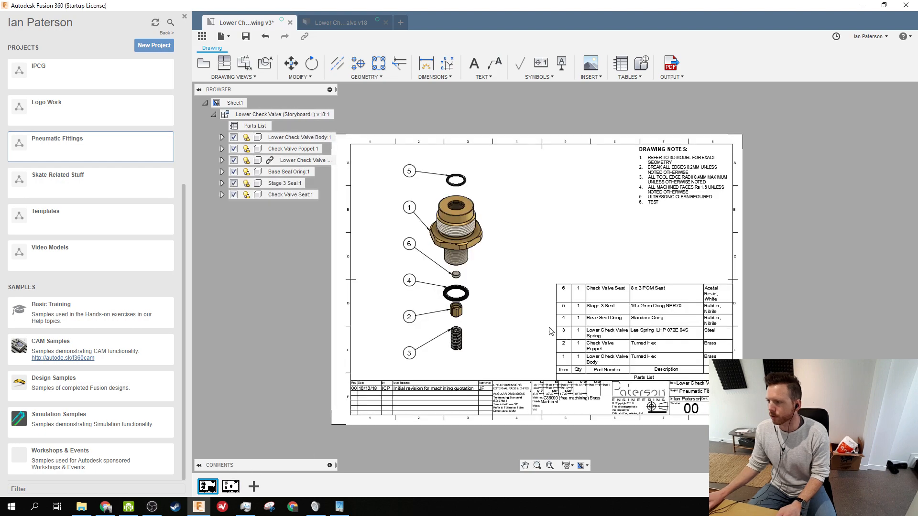
scroll(647, 215, up, 5)
scroll(621, 221, down, 1)
middle_drag(564, 261, 572, 187)
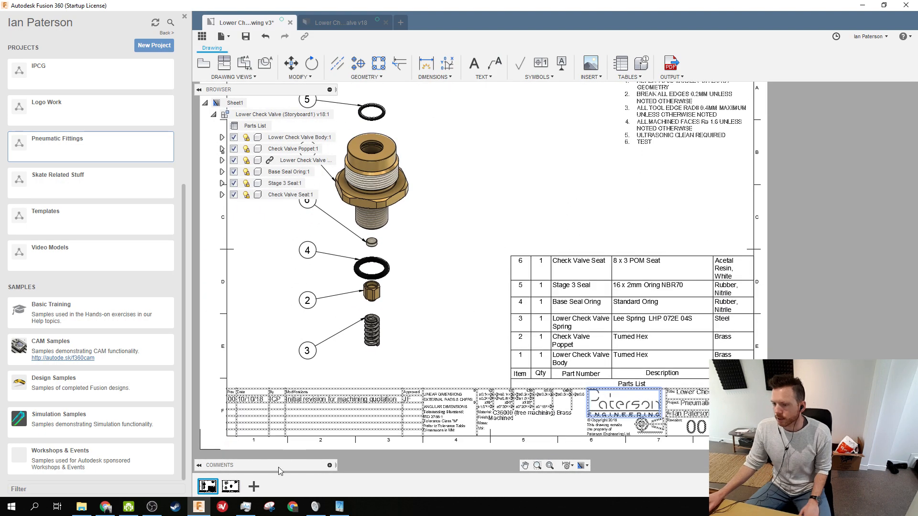
Return to the second sheet and inspect the scale setting of the poppet's front view
click(230, 486)
scroll(585, 385, up, 5)
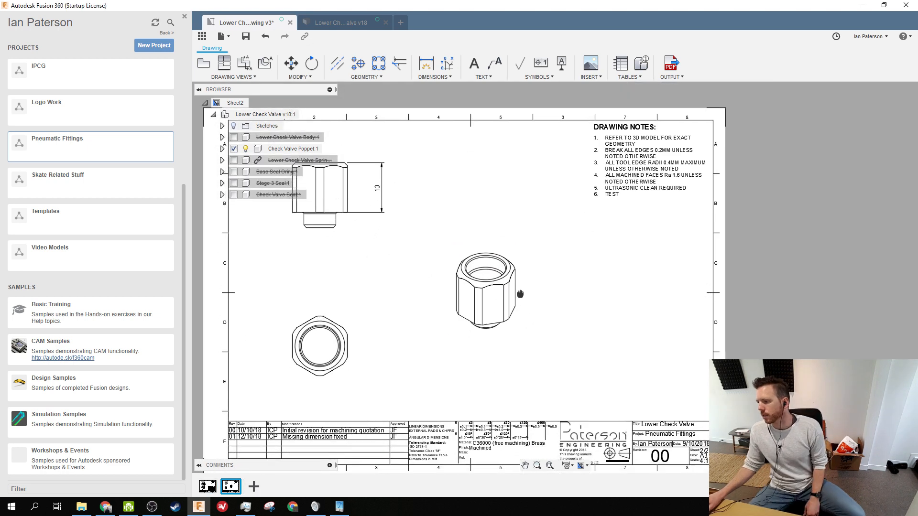
middle_drag(528, 293, 590, 312)
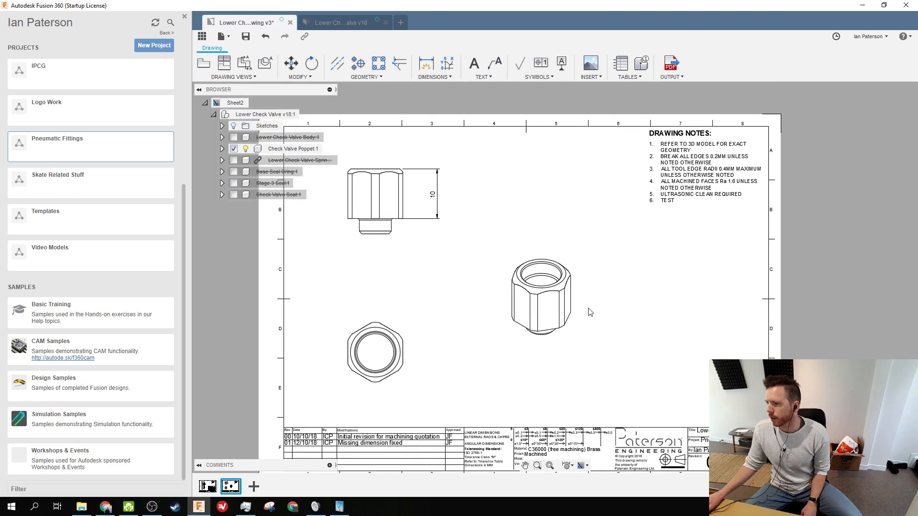
double_click(402, 237)
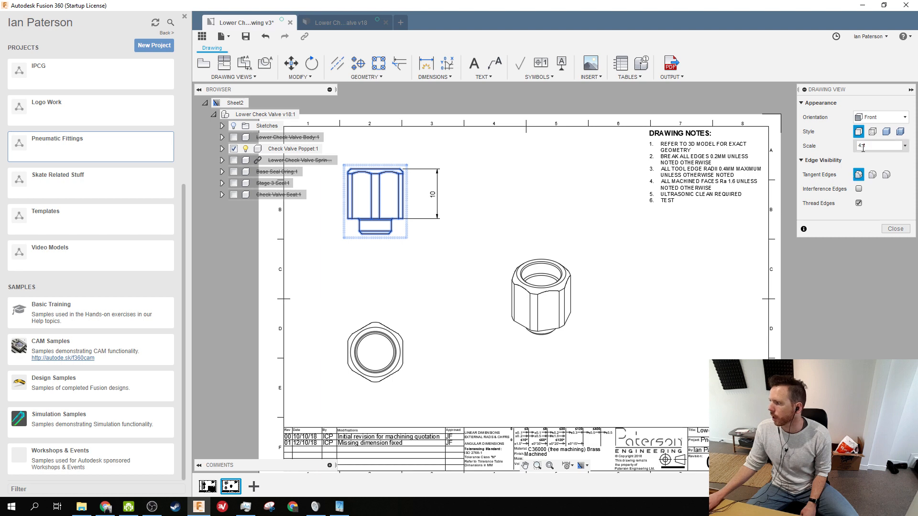
click(896, 229)
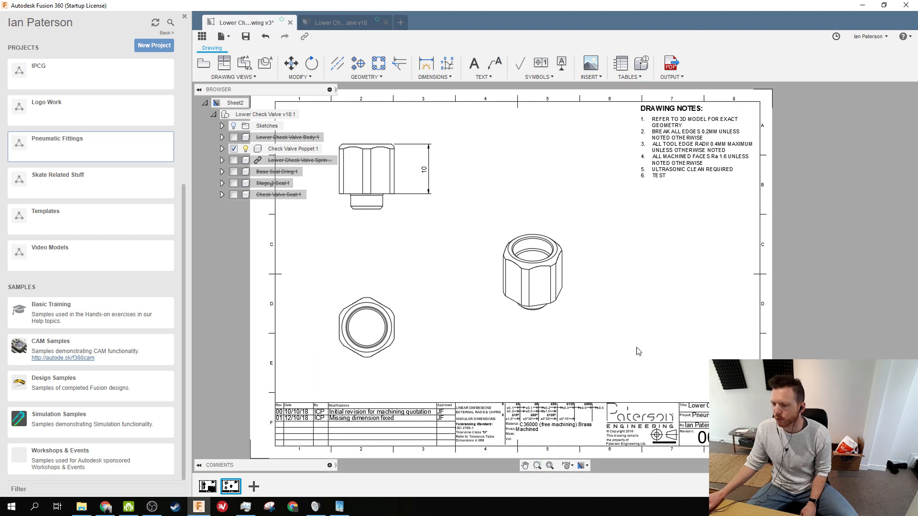
Add a third sheet to the drawing and check its title block
click(207, 486)
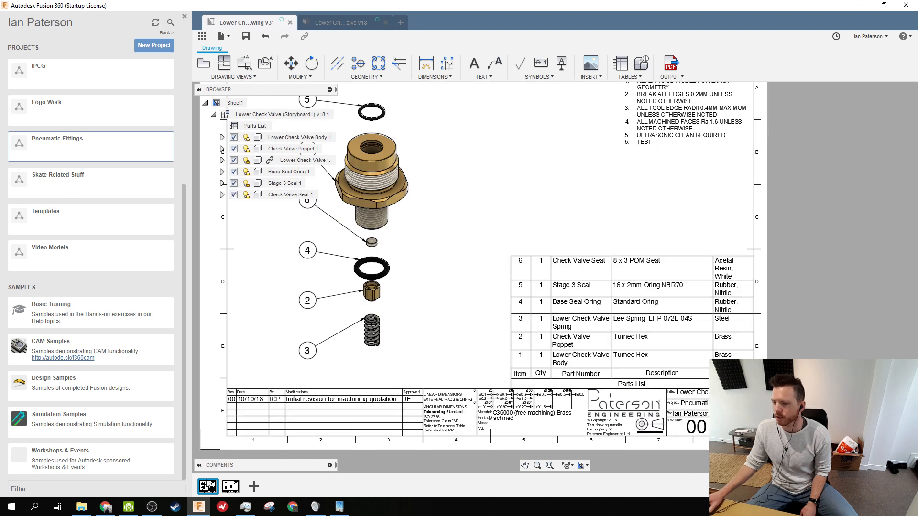
click(254, 486)
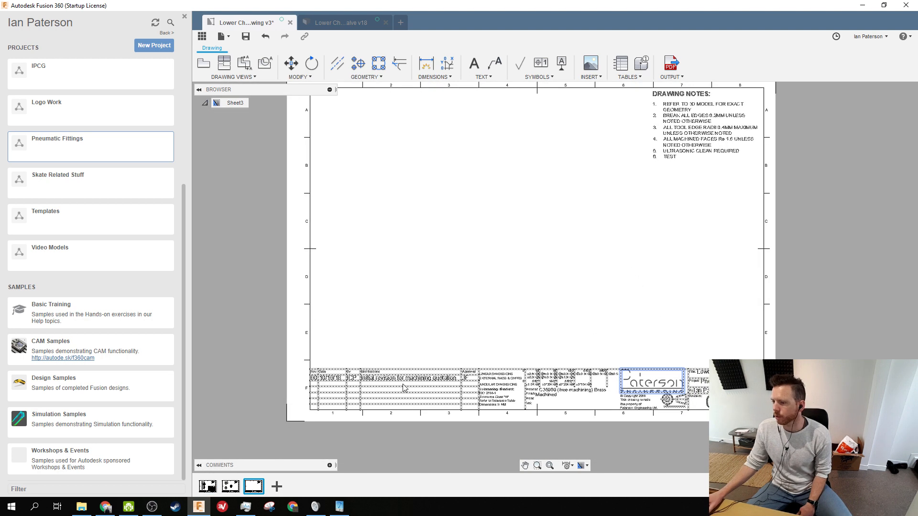
scroll(723, 402, up, 6)
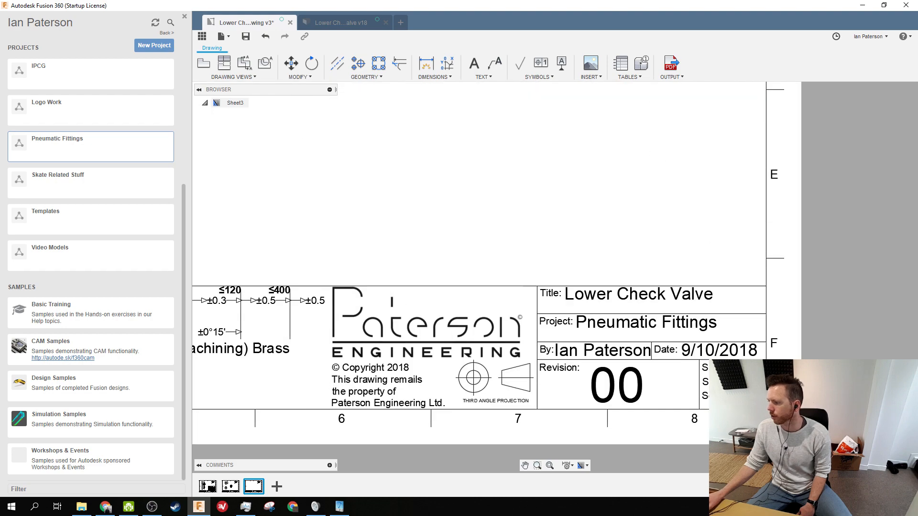
scroll(381, 112, down, 6)
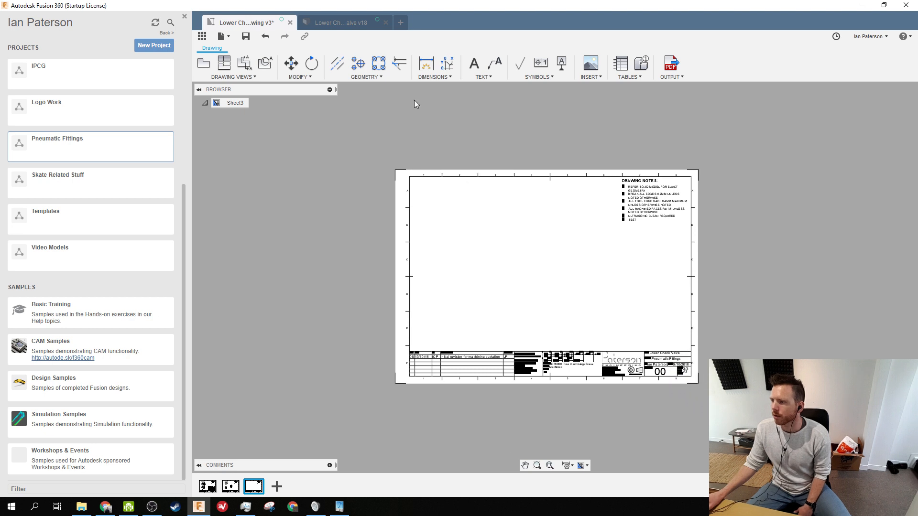
Place a front base view of the valve at 1:4 scale on the third sheet and check the title block's scale field
click(203, 64)
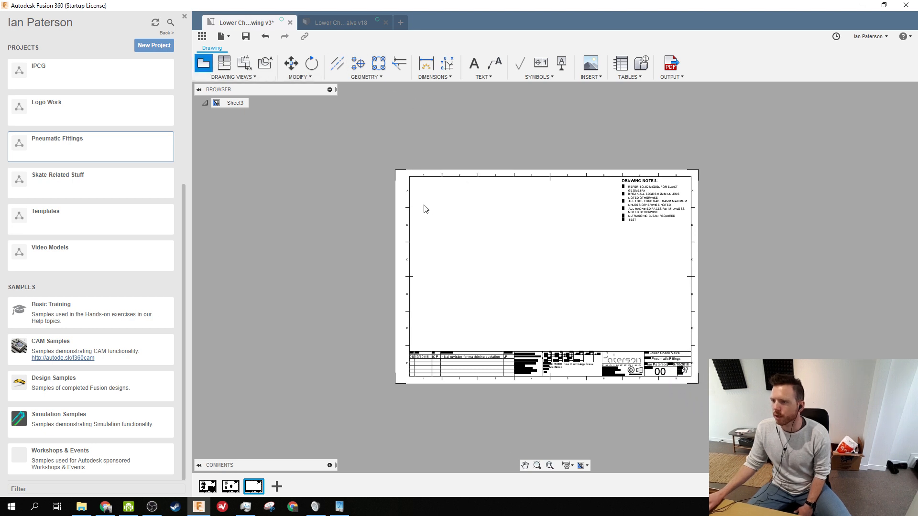
click(453, 231)
click(866, 175)
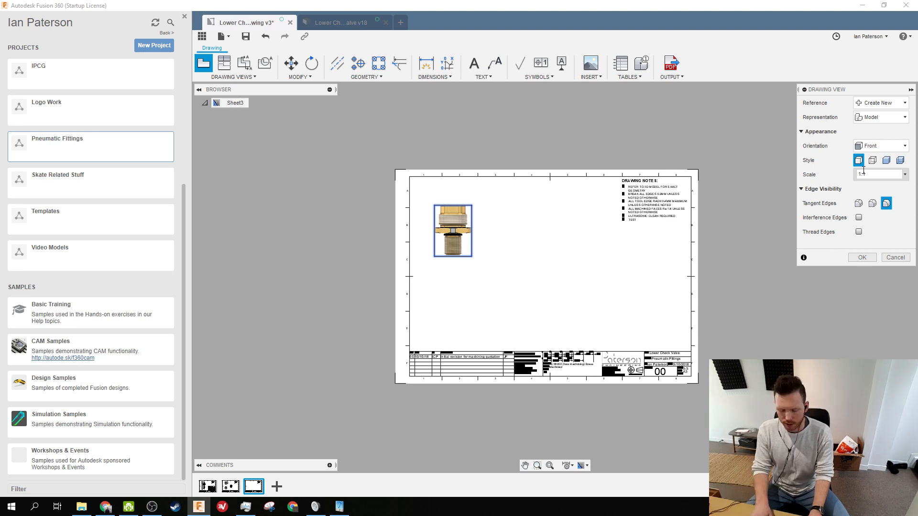
text(1:4)
key(Return)
click(861, 258)
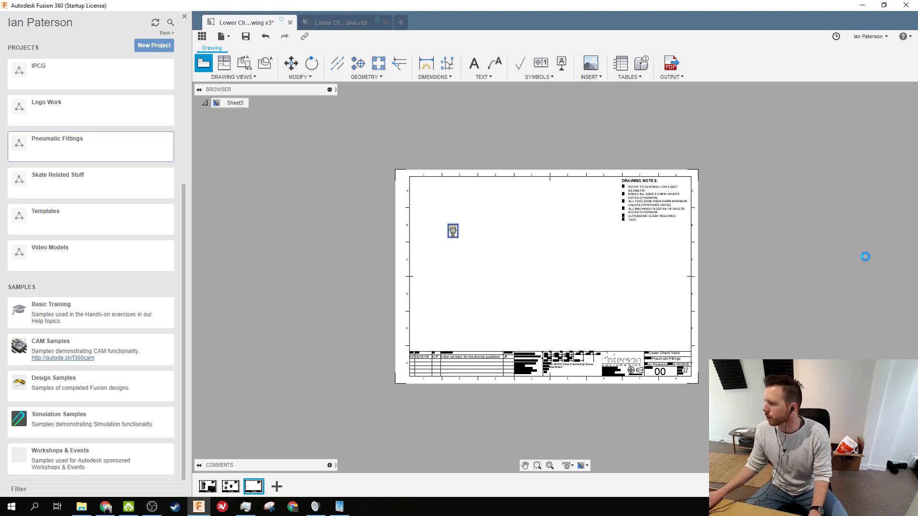
scroll(692, 354, up, 5)
scroll(685, 410, up, 4)
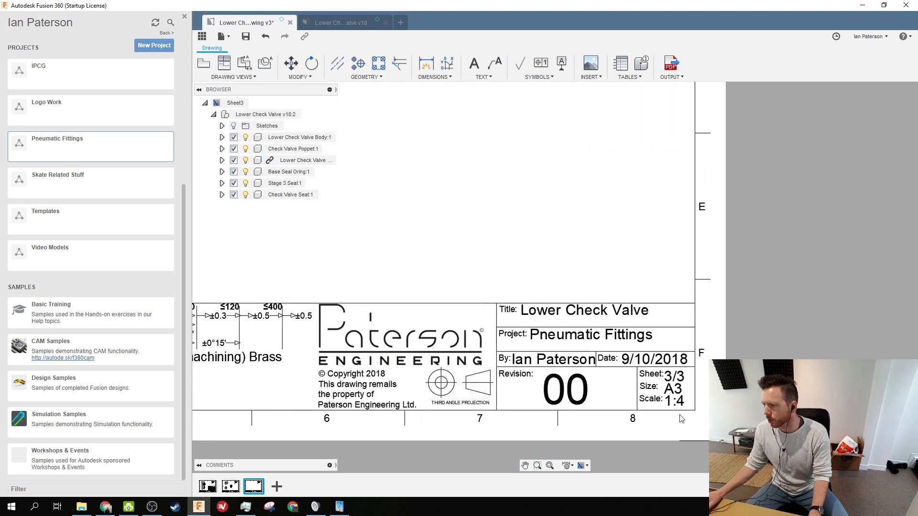
scroll(655, 395, down, 8)
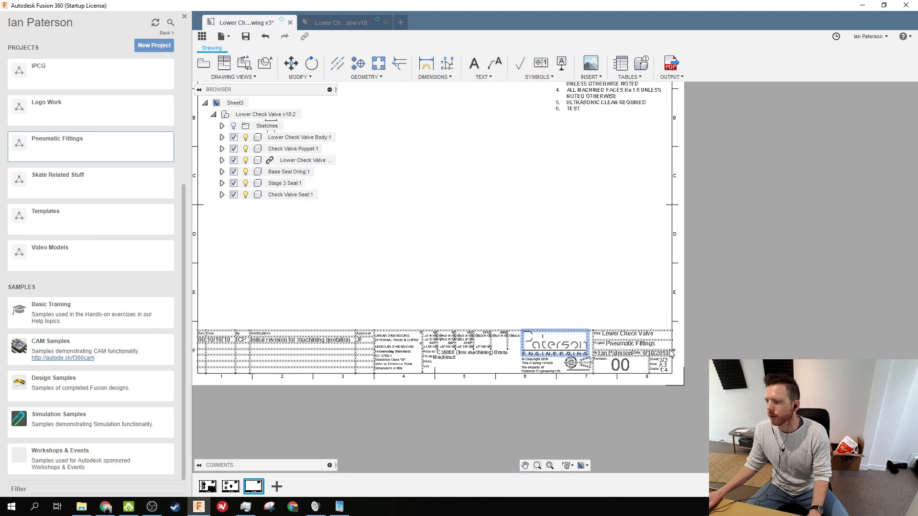
Place a second front base view of the valve at 1:1 scale below the first view
scroll(590, 282, up, 3)
middle_drag(525, 245, 497, 214)
click(204, 62)
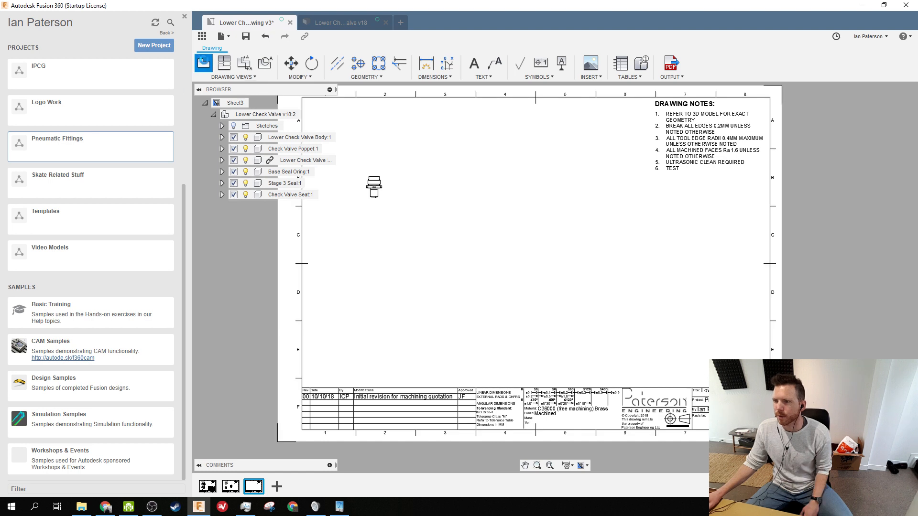
click(392, 244)
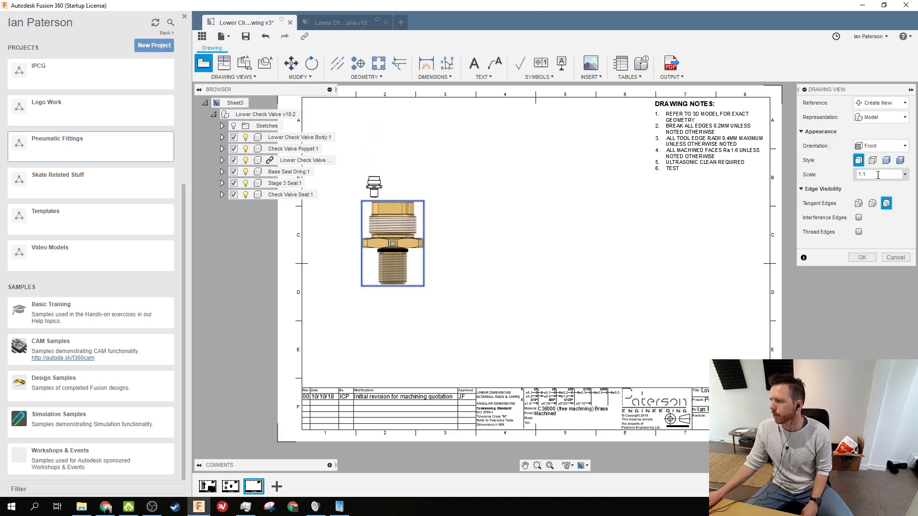
click(862, 257)
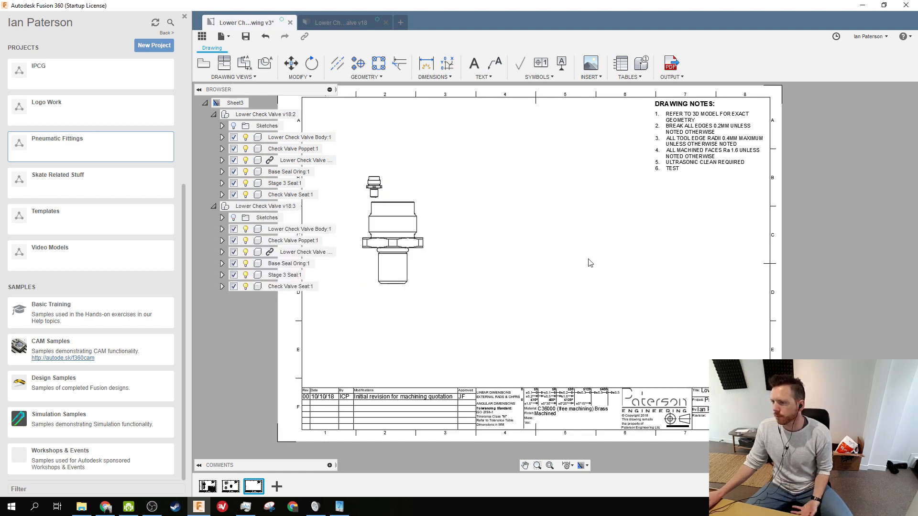
Hide every component except the Check Valve Seat in the second, 1:1 view
click(427, 233)
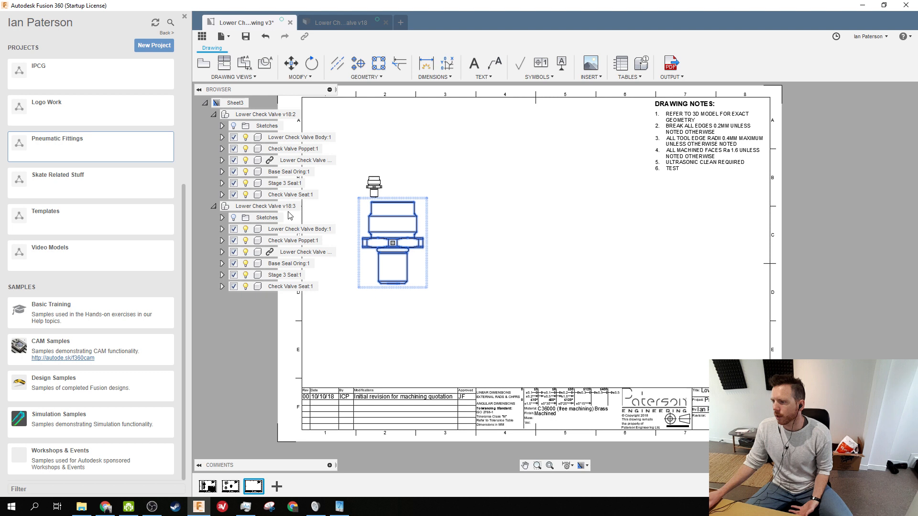
click(234, 229)
click(234, 241)
click(234, 252)
click(234, 263)
click(234, 274)
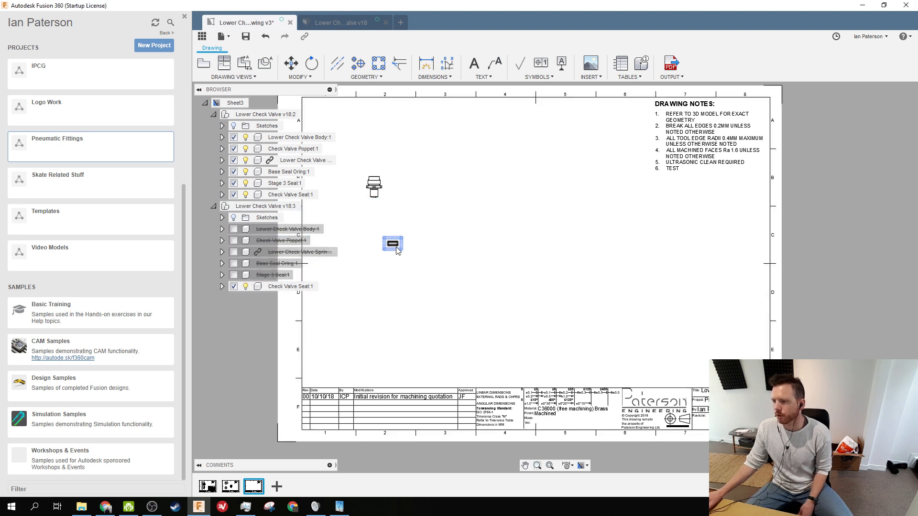
Delete both views from the third sheet
scroll(393, 253, up, 3)
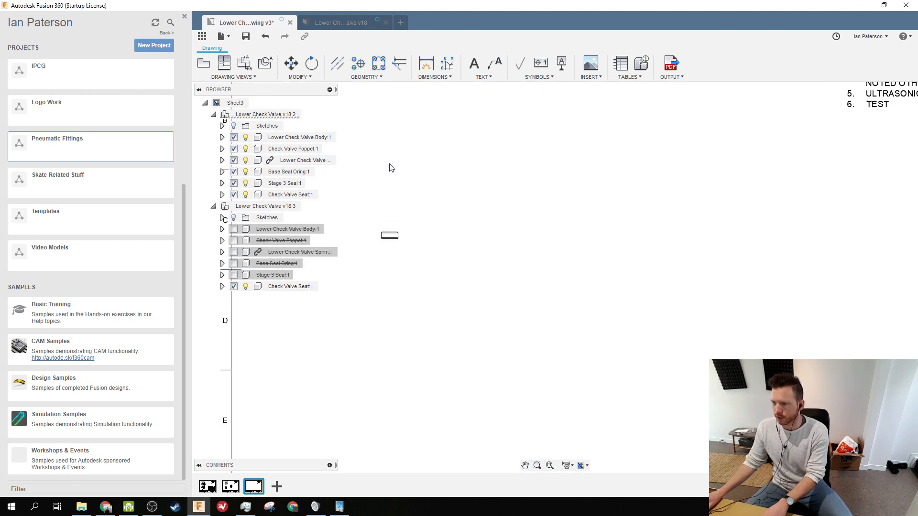
scroll(487, 238, down, 2)
scroll(487, 238, down, 1)
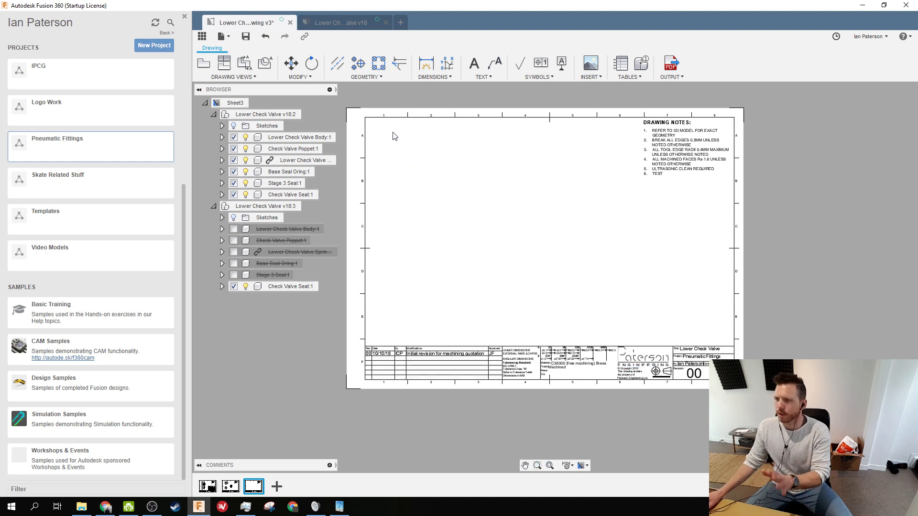
Add a fourth sheet and place a front base view of the valve at 1:1 scale on it
click(210, 490)
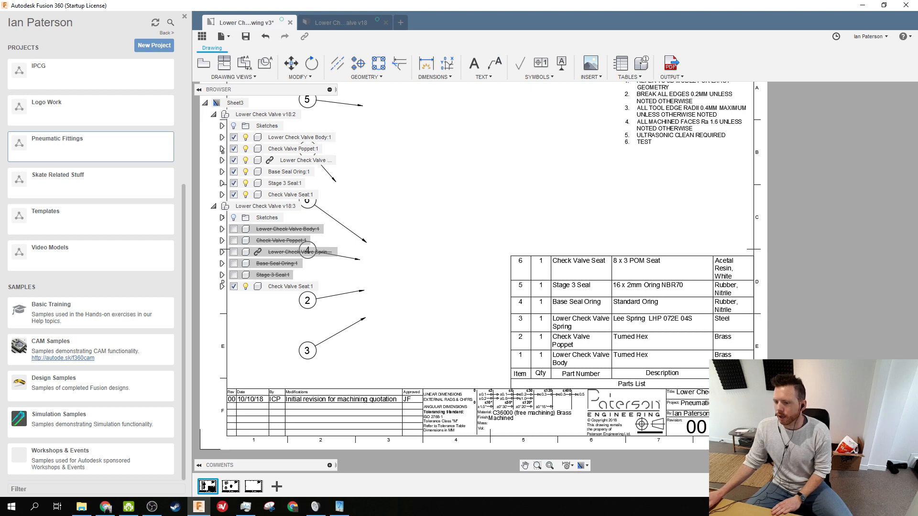
click(277, 486)
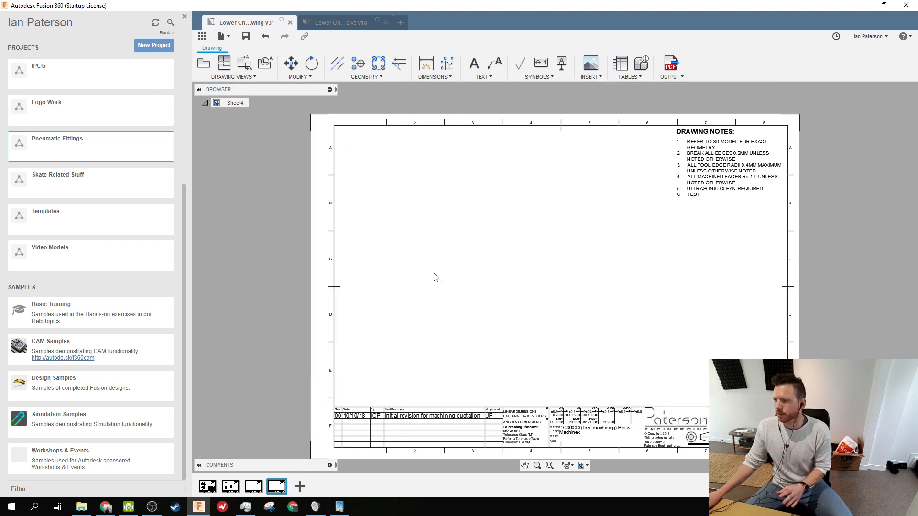
click(203, 63)
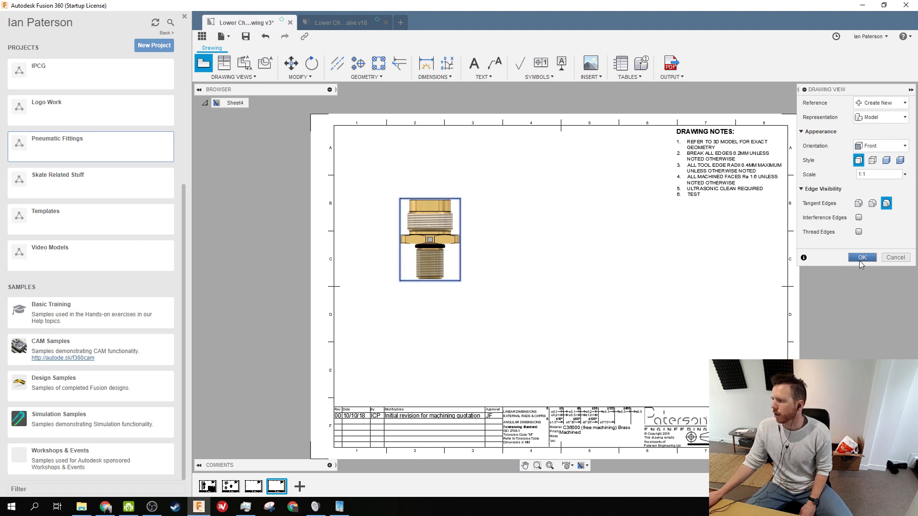
click(862, 258)
Suppress every component except the Check Valve Seat in the fourth sheet's front view
click(234, 137)
click(234, 148)
click(233, 160)
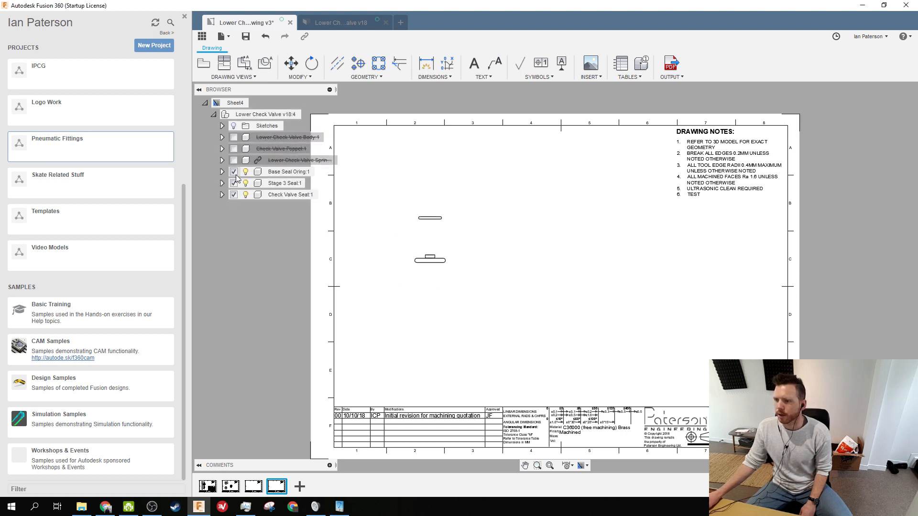
click(234, 171)
click(233, 183)
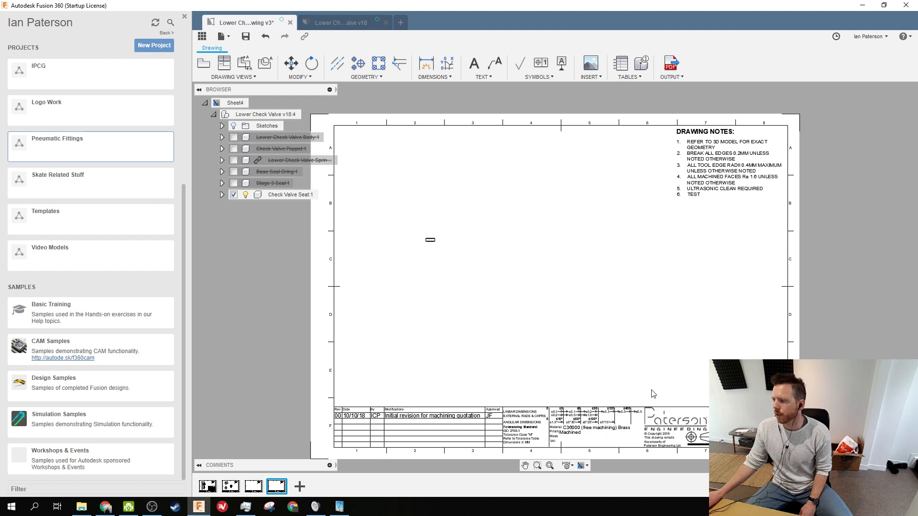
Set the scale of the Check Valve Seat's front view to 4:1
double_click(436, 247)
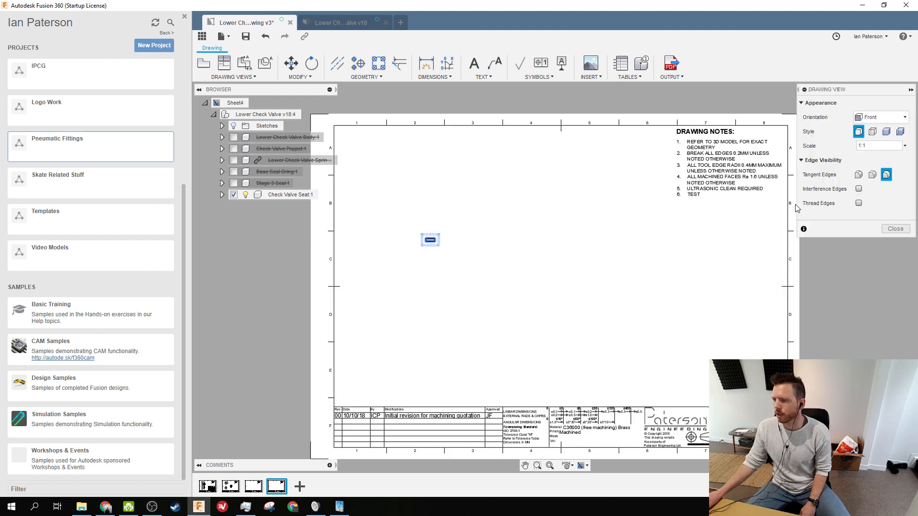
click(904, 148)
click(868, 348)
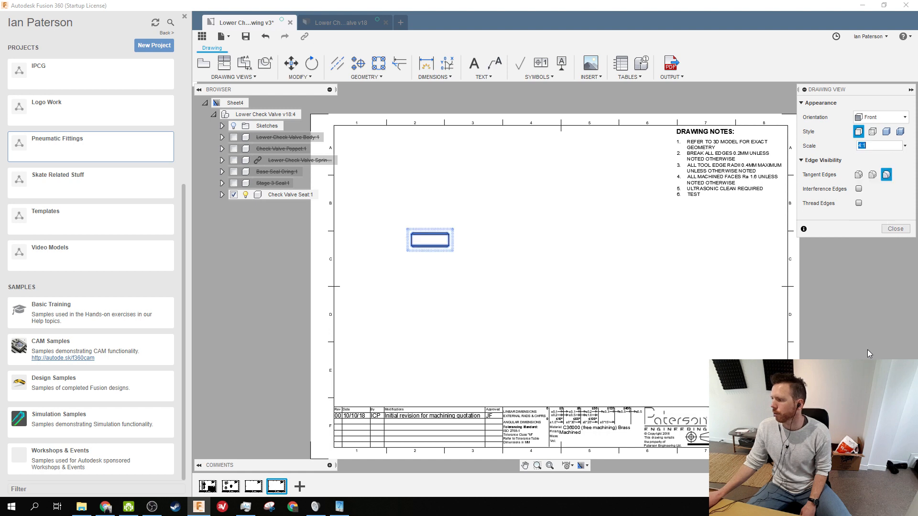
key(Return)
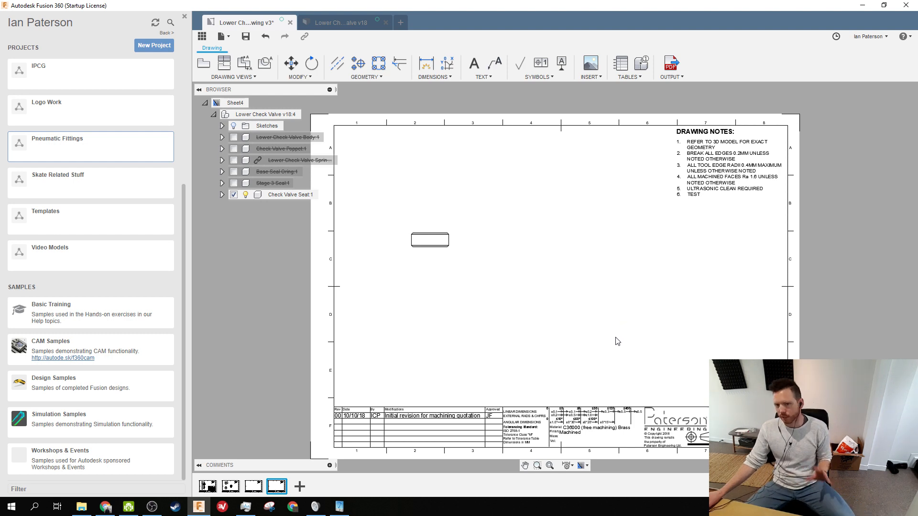
Open the fourth sheet's title block, review its editable attributes and close it without changes
scroll(737, 398, up, 2)
right_click(736, 395)
click(615, 319)
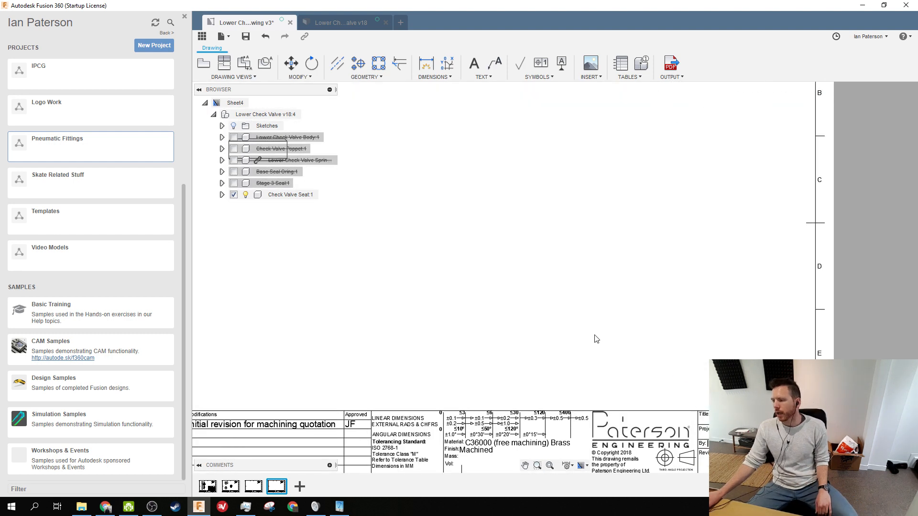
scroll(675, 365, down, 2)
scroll(748, 407, up, 3)
double_click(747, 407)
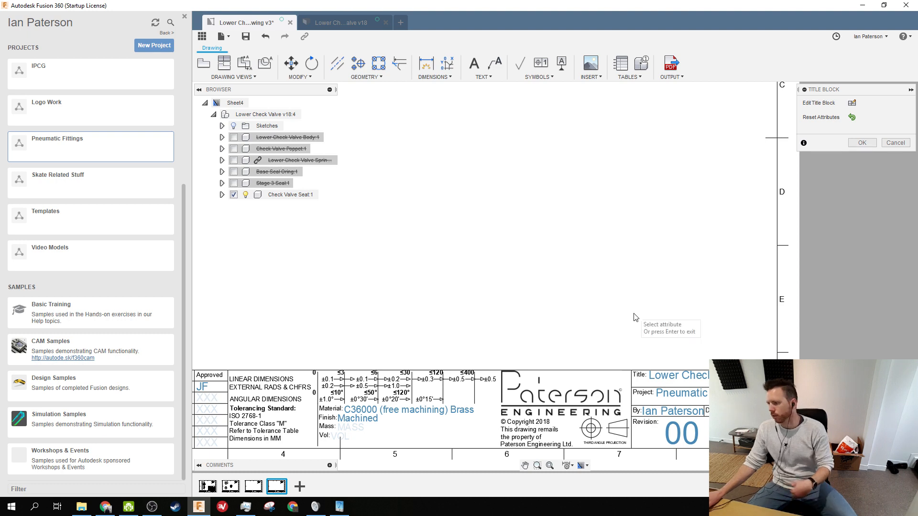
scroll(621, 320, down, 3)
click(861, 143)
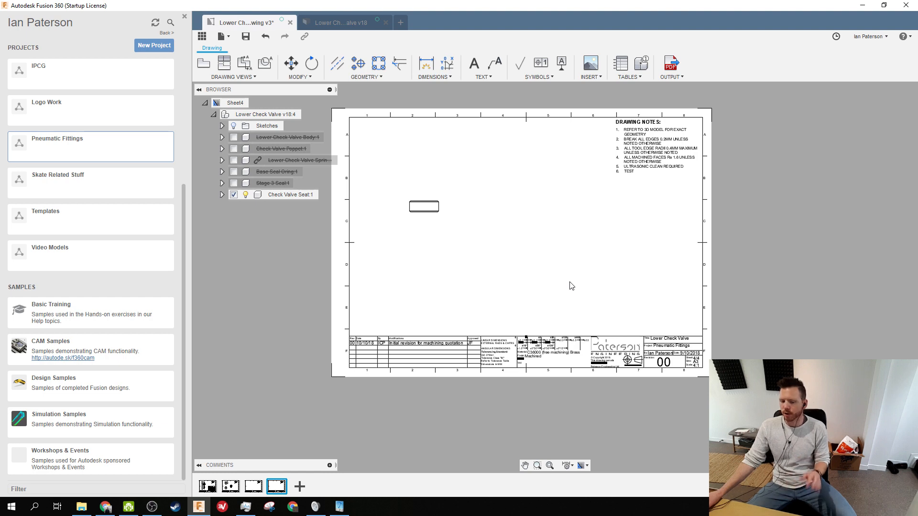
Project a view below the seat's front view and an isometric view beside it, and inspect the isometric view's settings
click(252, 484)
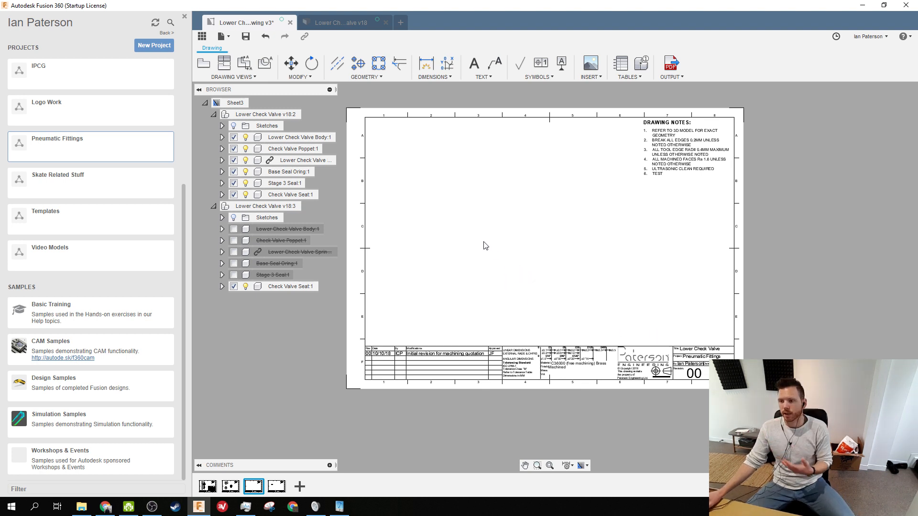
click(276, 486)
scroll(422, 228, up, 3)
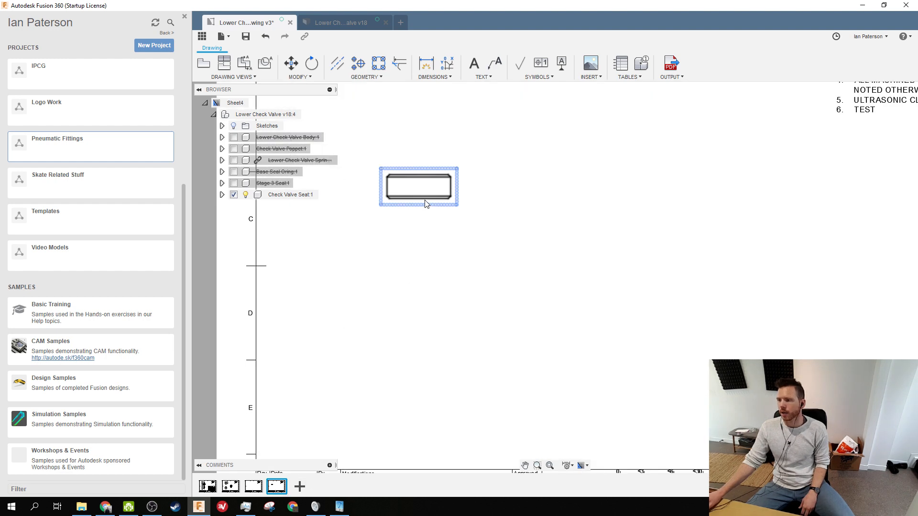
click(408, 198)
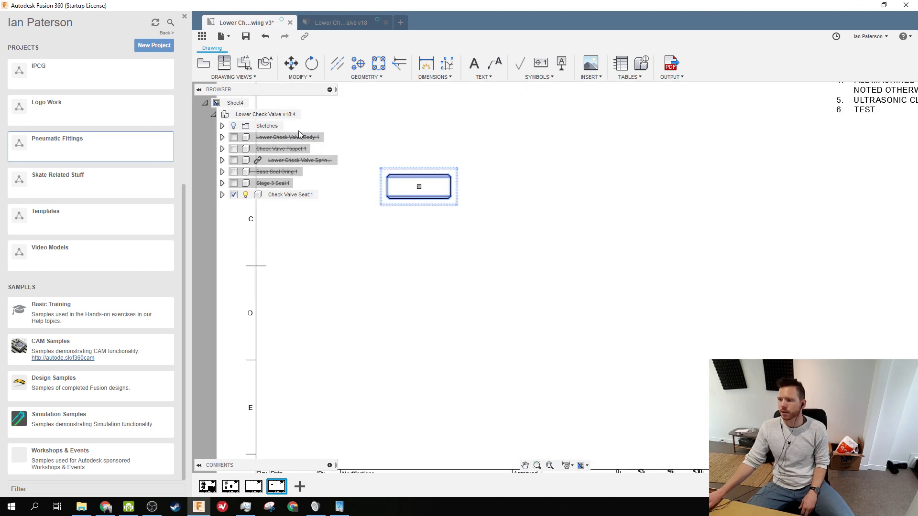
click(224, 63)
click(437, 184)
scroll(523, 289, down, 3)
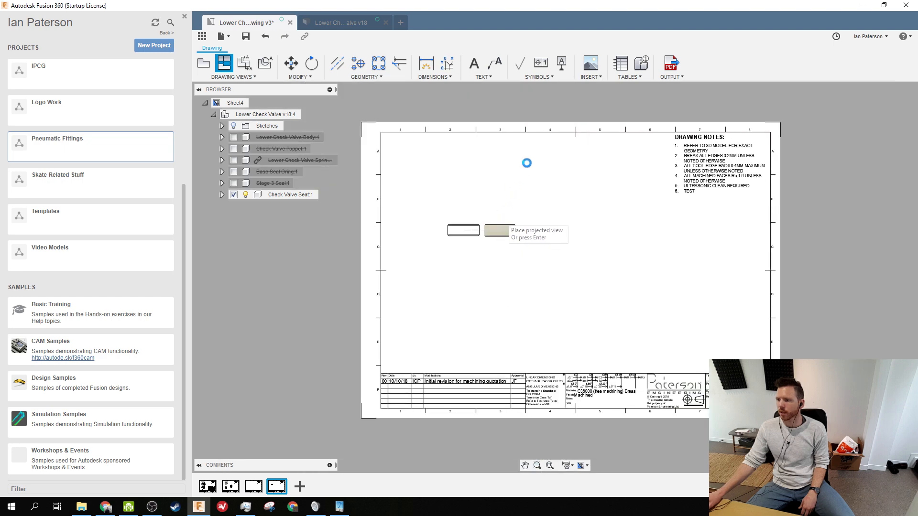
click(463, 297)
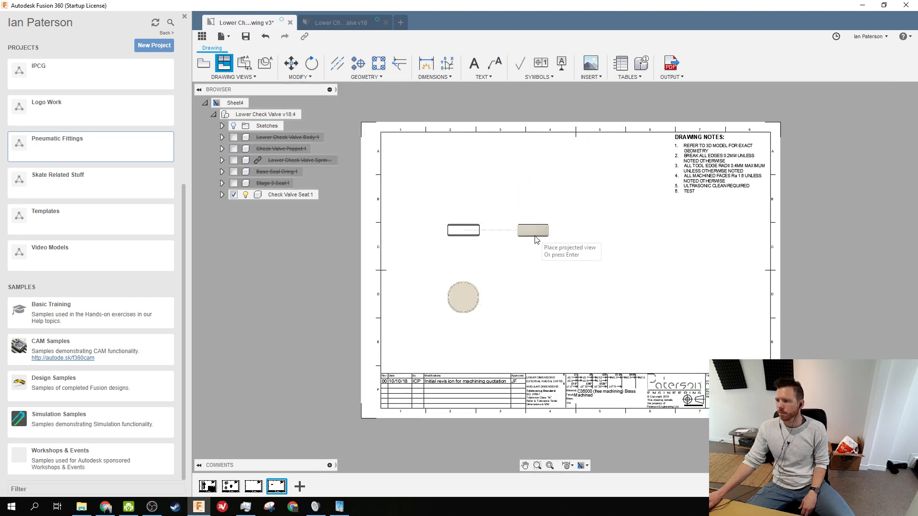
click(543, 268)
key(Return)
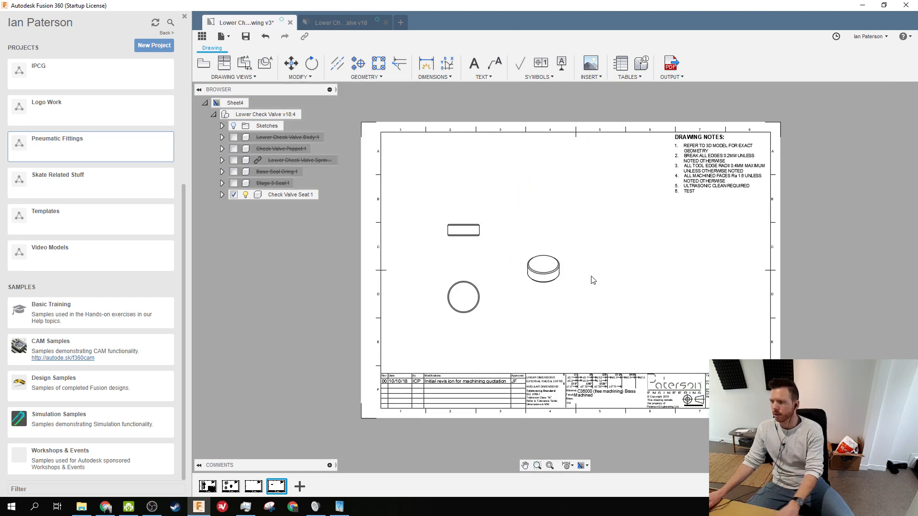
double_click(561, 266)
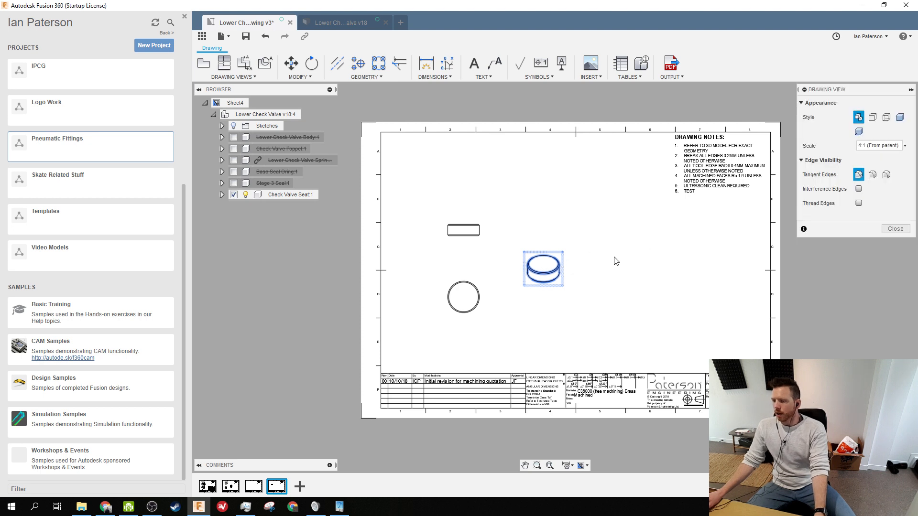
click(616, 261)
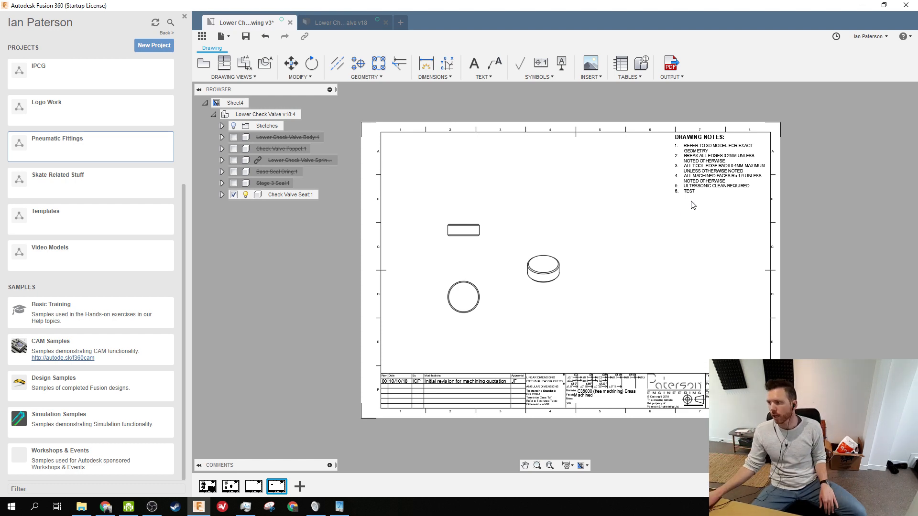
Add the text "fhgedrf" at 3.5 mm height in Arial just below the drawing notes on the fourth sheet
click(474, 67)
scroll(691, 205, up, 5)
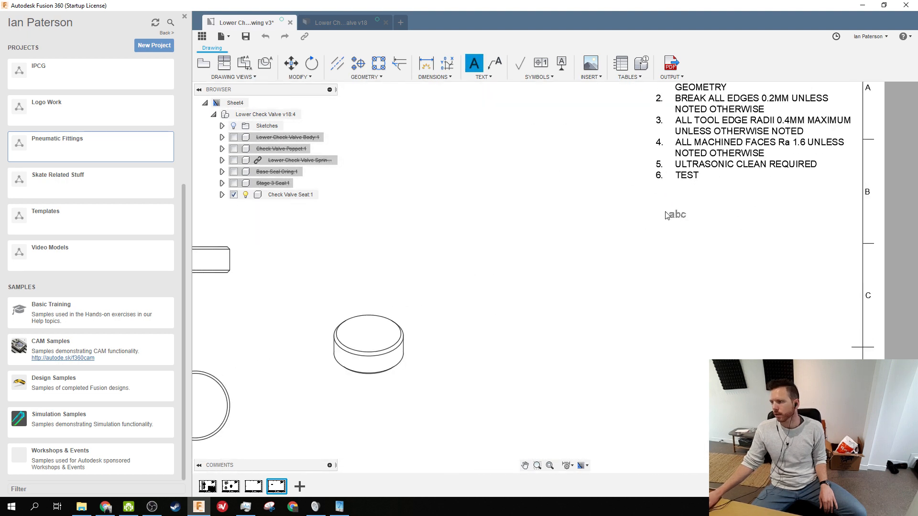
click(665, 211)
click(822, 330)
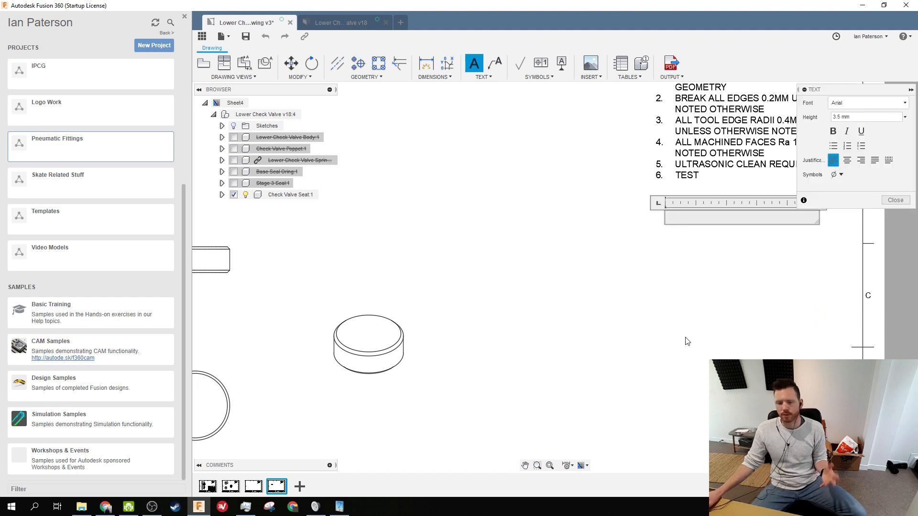
text(fhgedrf)
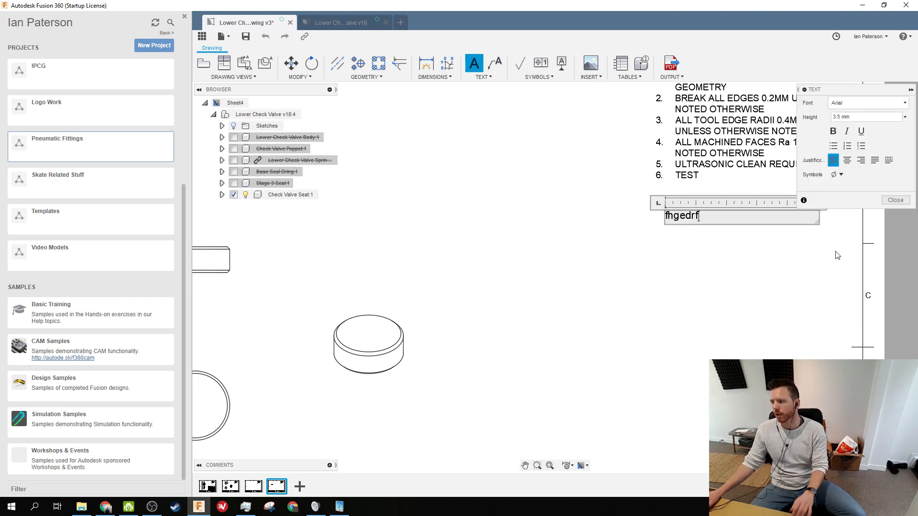
click(889, 201)
scroll(640, 311, down, 5)
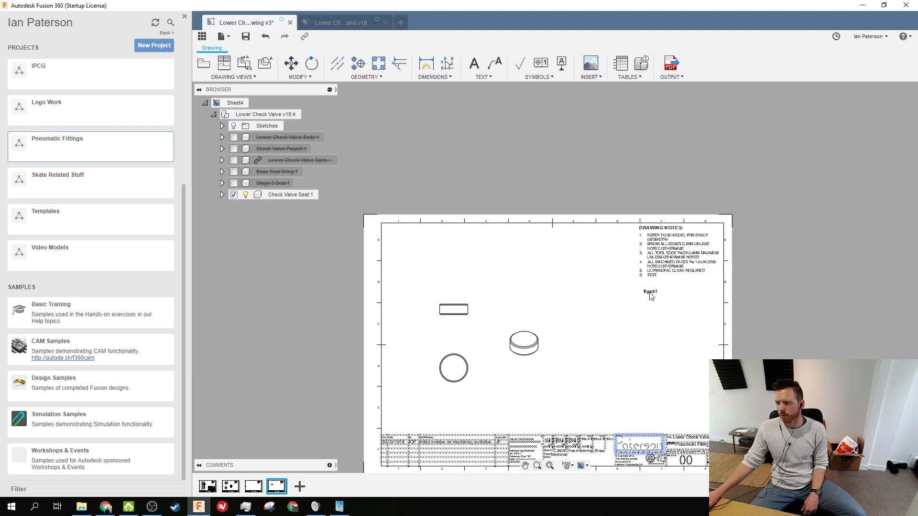
Compare the notes area of the first and fourth sheets, and examine the first sheet's revision table
click(207, 487)
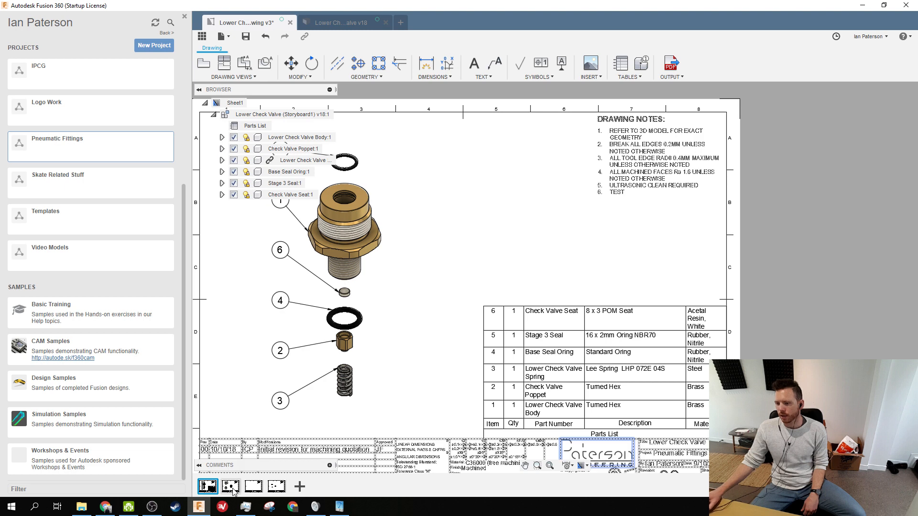
click(277, 486)
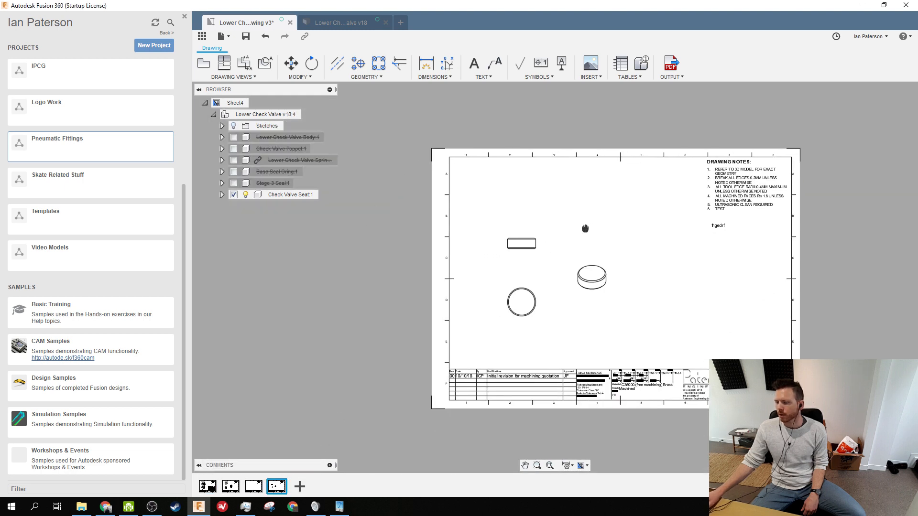
click(208, 486)
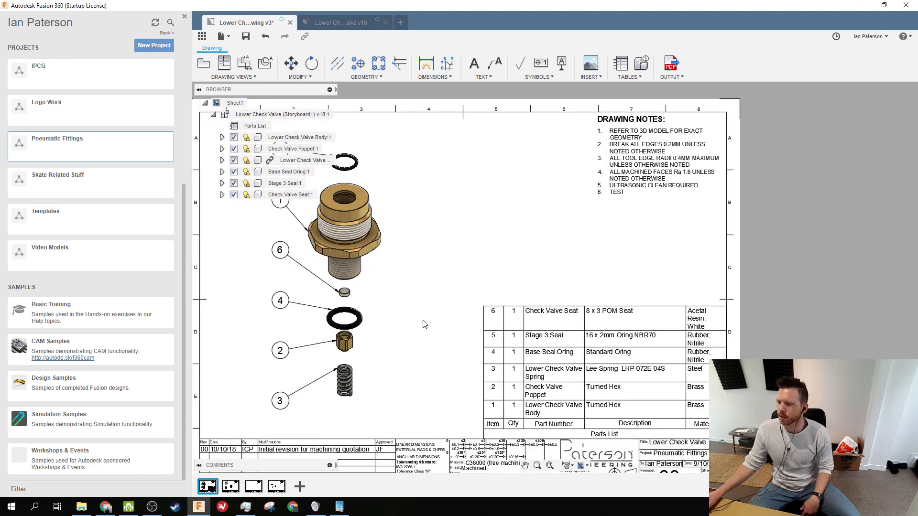
scroll(301, 360, up, 5)
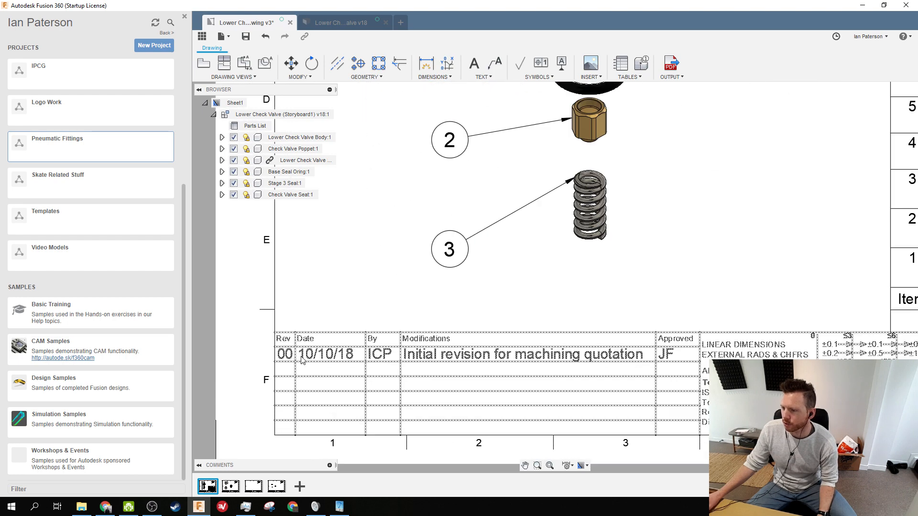
scroll(407, 343, down, 5)
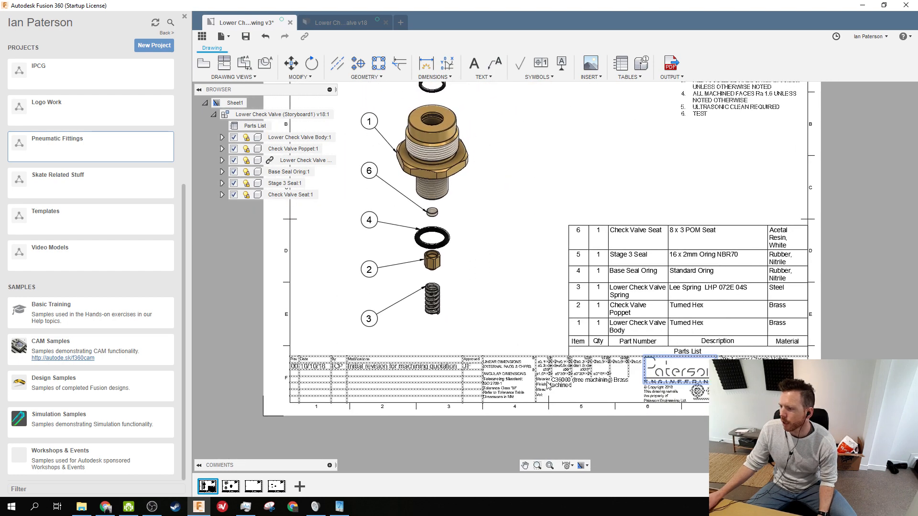
Open the Finish attribute in the first sheet's title block for editing and leave it without changes
scroll(555, 385, up, 5)
double_click(538, 388)
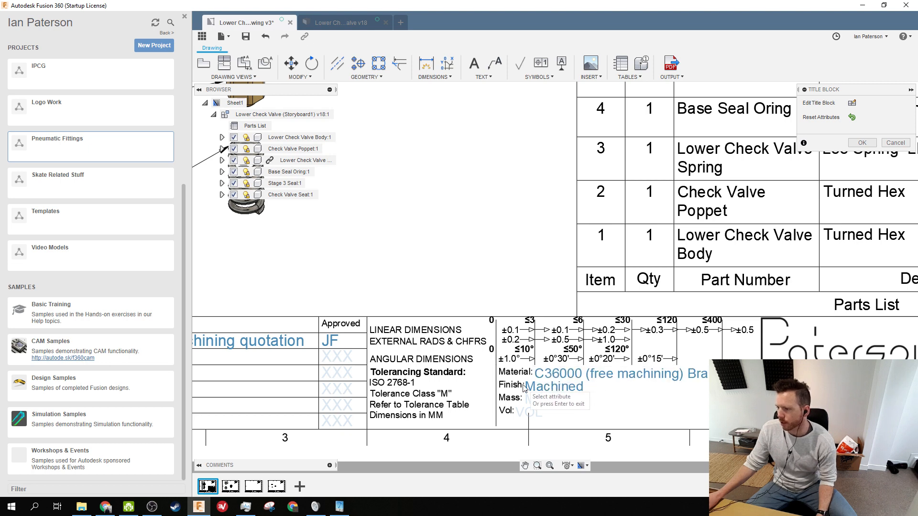
click(534, 389)
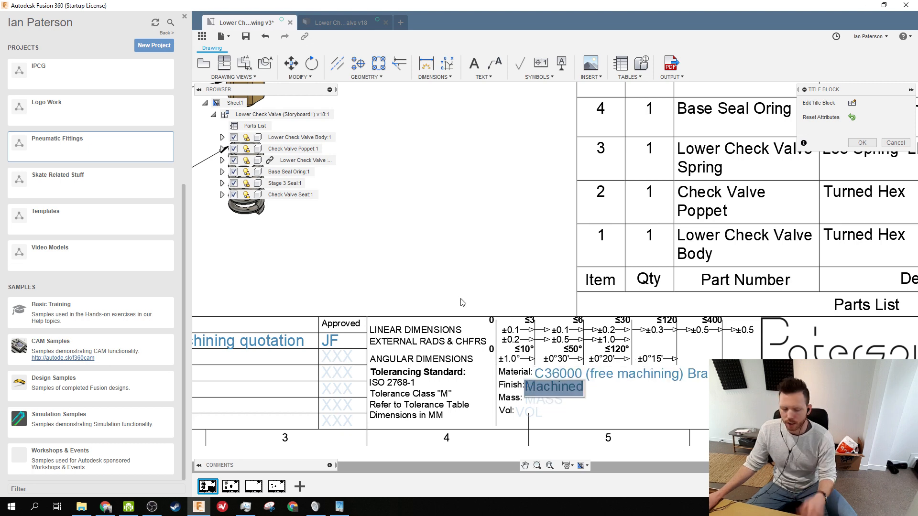
key(Return)
scroll(470, 323, down, 5)
middle_drag(470, 323, 484, 370)
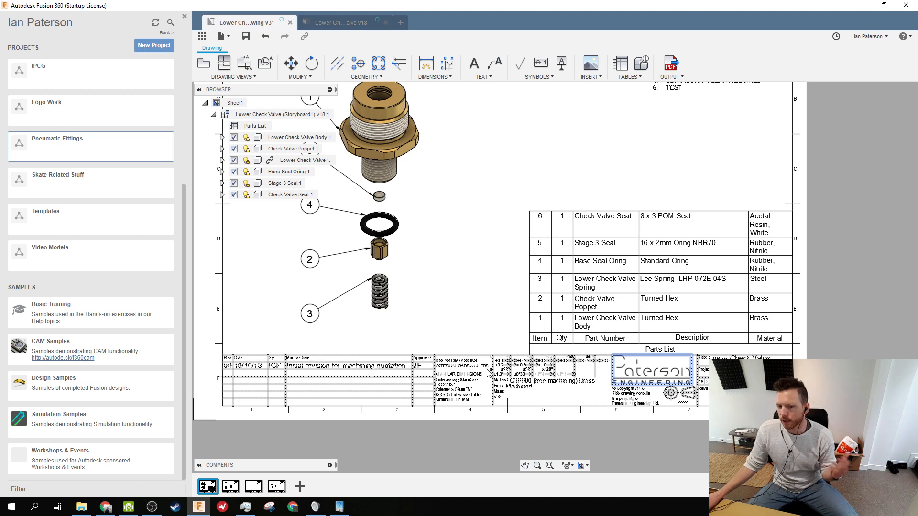
Compare the revision tables in the title blocks of the first and second sheets
click(230, 486)
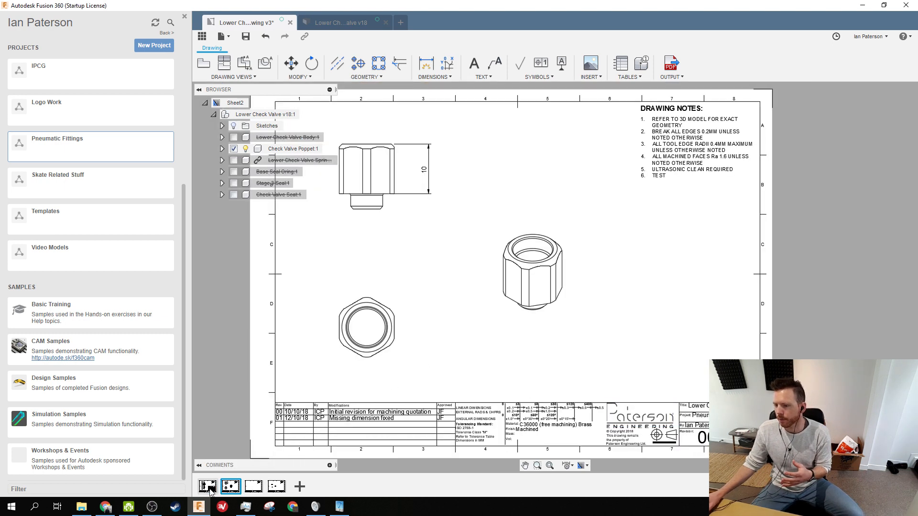
click(207, 486)
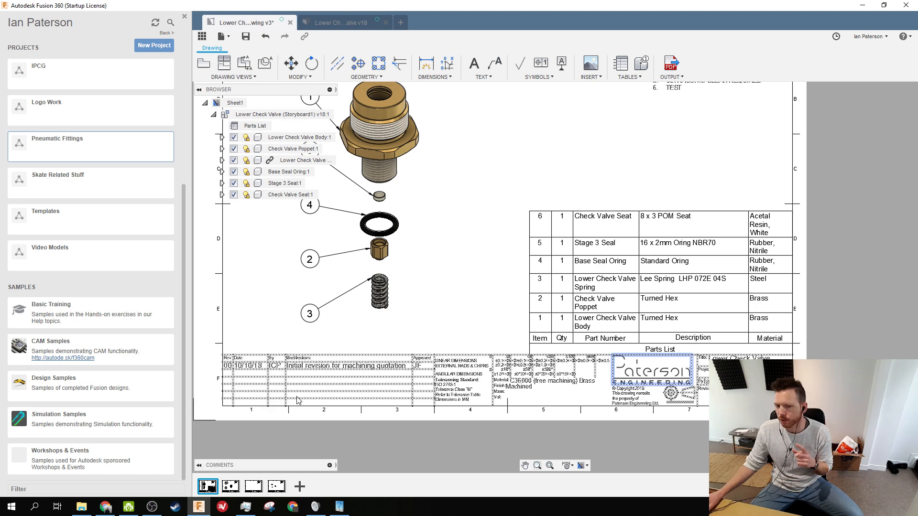
click(230, 486)
scroll(341, 358, up, 6)
scroll(422, 346, down, 8)
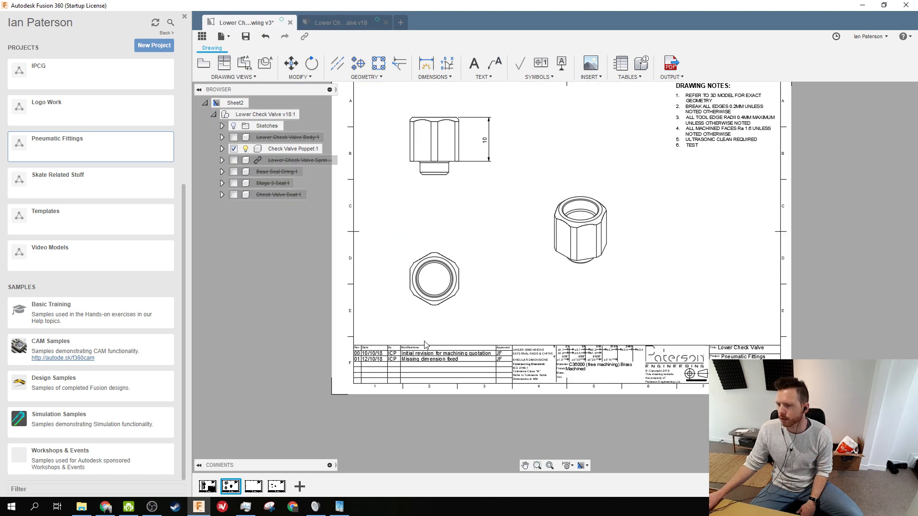
middle_drag(424, 345, 401, 383)
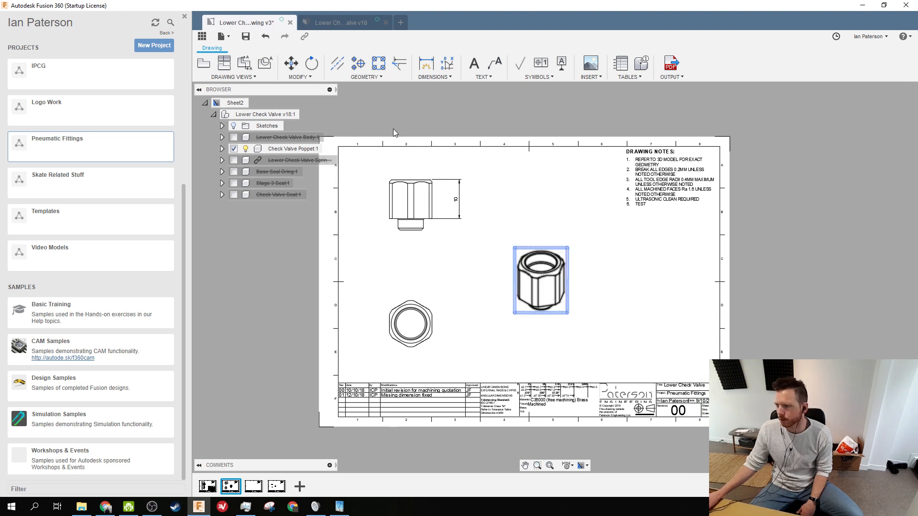
Add a parts list for the Check Valve Poppet directly above the title block on the second sheet
click(621, 63)
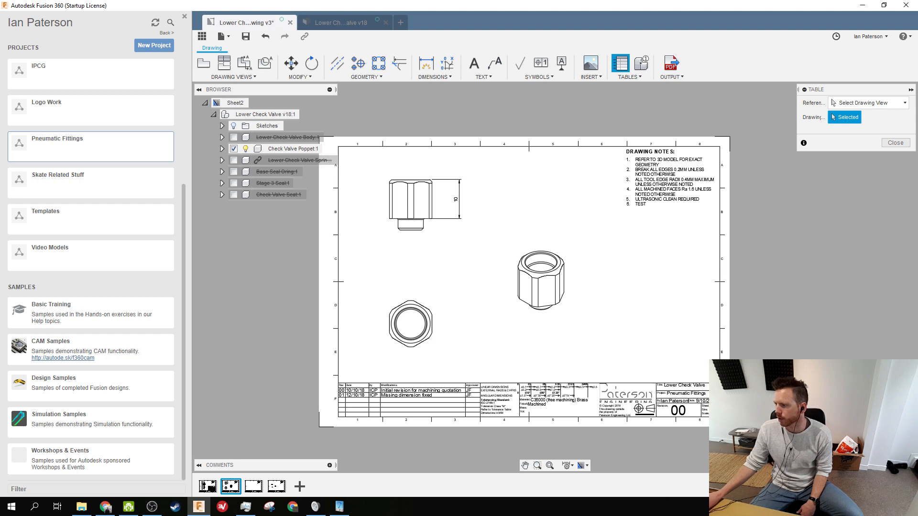
click(631, 368)
scroll(569, 338, down, 5)
scroll(425, 399, up, 6)
middle_drag(455, 361, 478, 326)
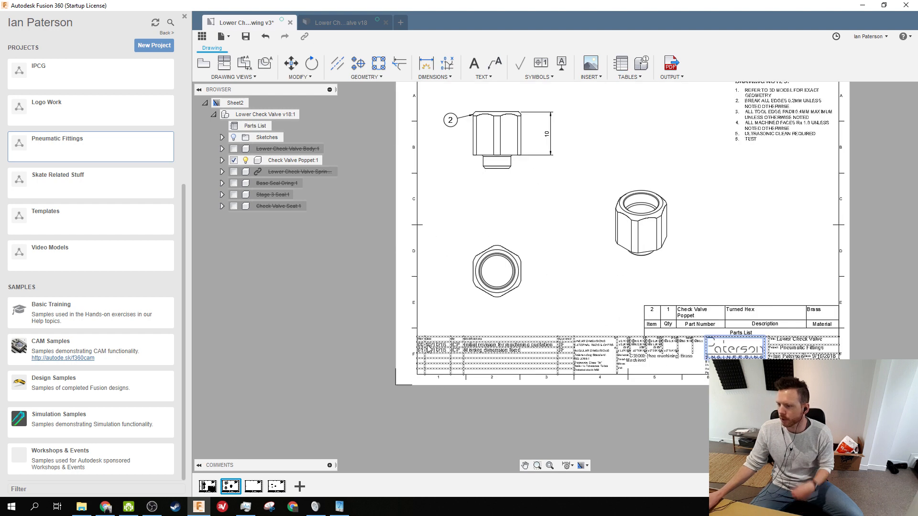
scroll(498, 326, up, 4)
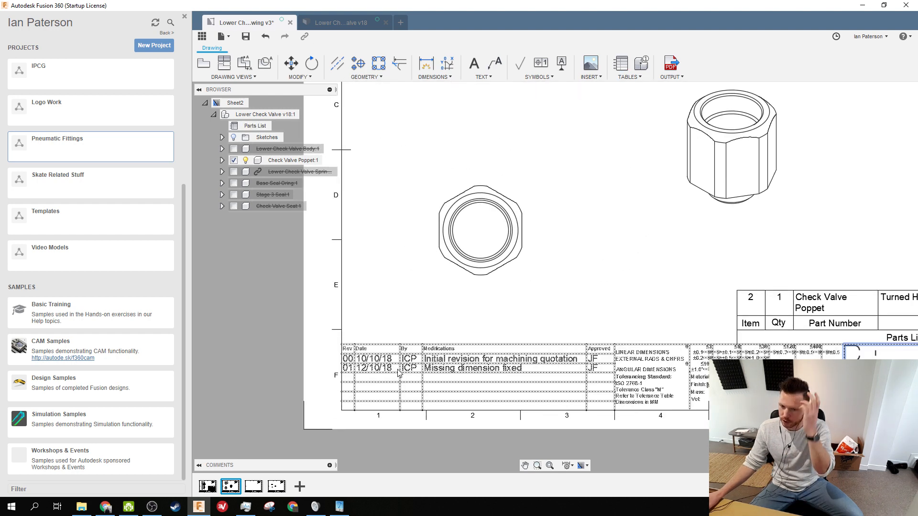
Delete the third and fourth sheets, keeping the exploded assembly sheet and the Check Valve Poppet sheet
click(207, 486)
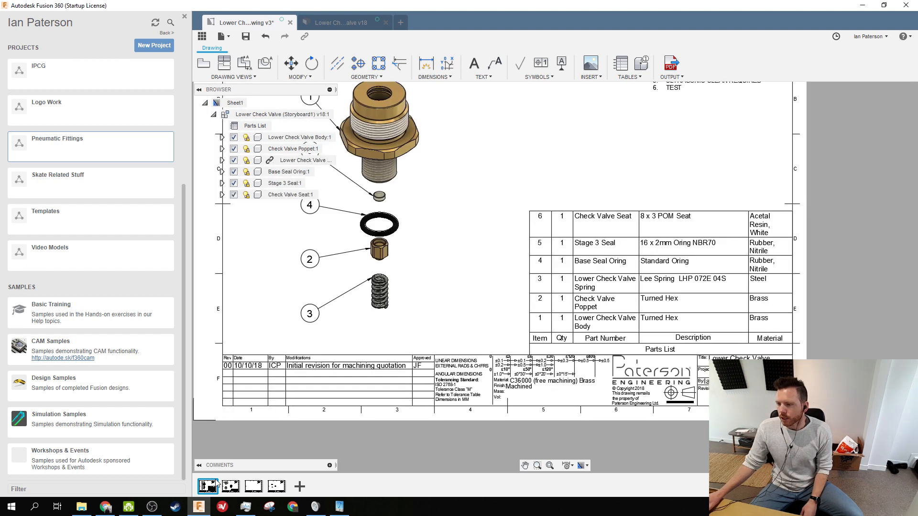
right_click(253, 486)
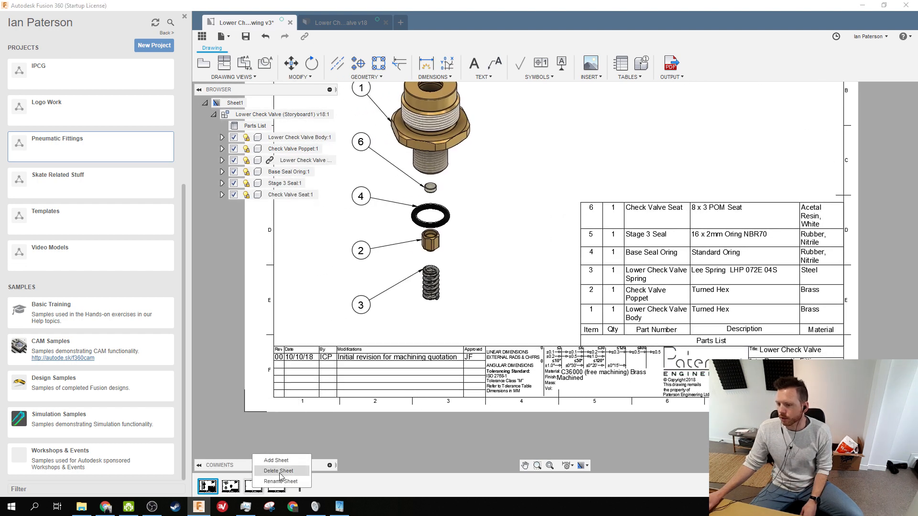
click(268, 472)
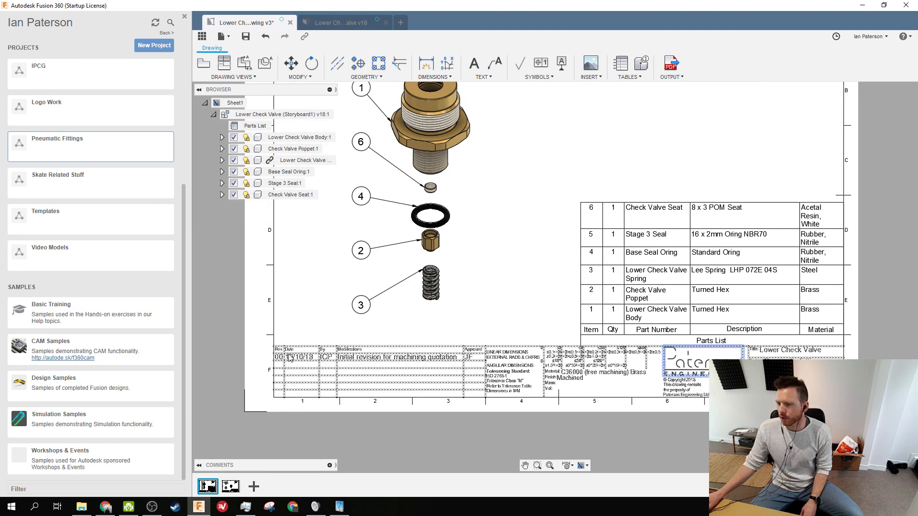
middle_drag(386, 322, 368, 339)
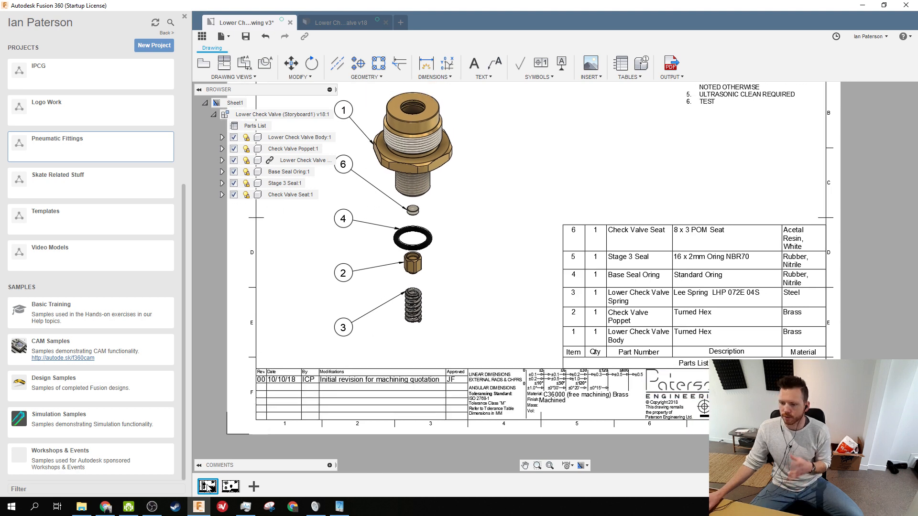
Add a new sheet while the first sheet is active and examine the new sheet's revision table
click(254, 486)
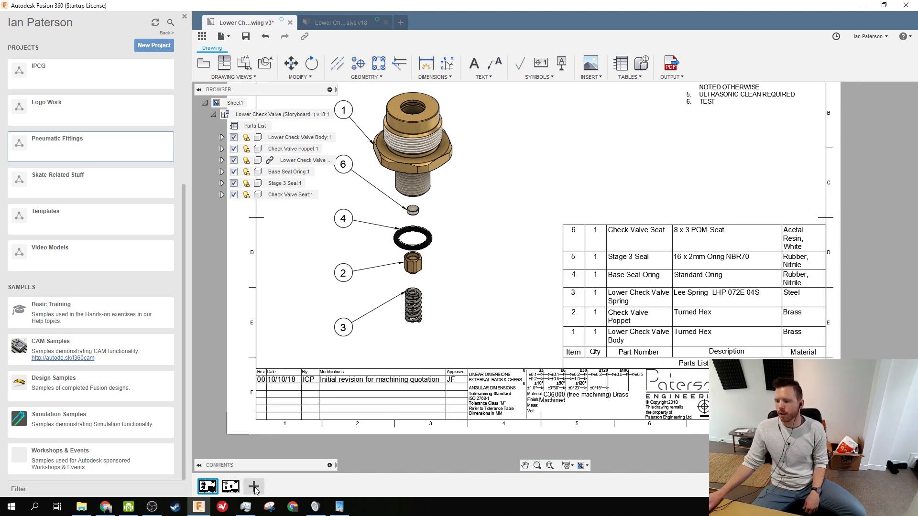
scroll(363, 426, up, 5)
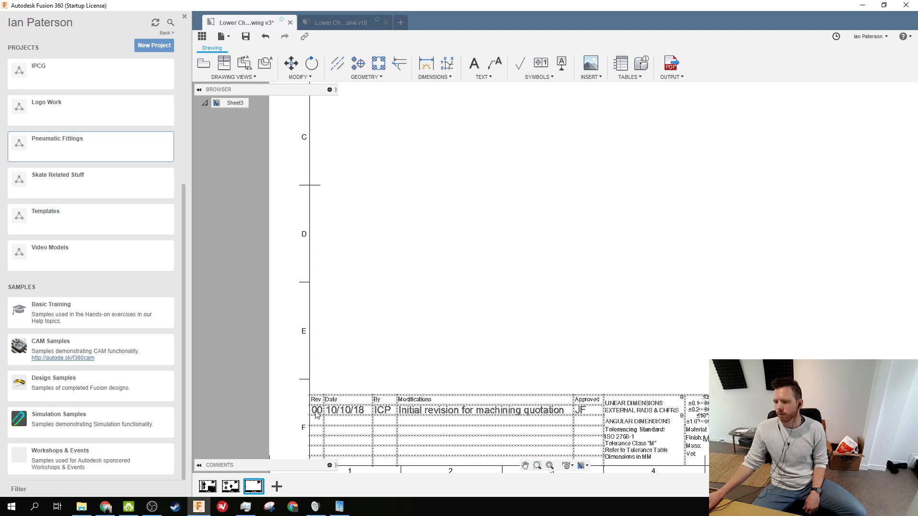
scroll(495, 327, down, 4)
scroll(494, 327, down, 3)
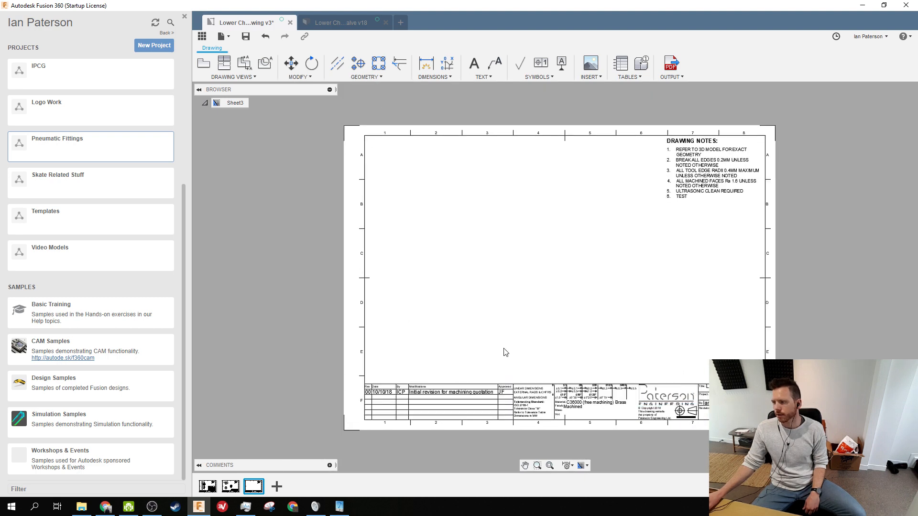
Add another new sheet while the second sheet is active and examine the revision rows it carries
click(233, 490)
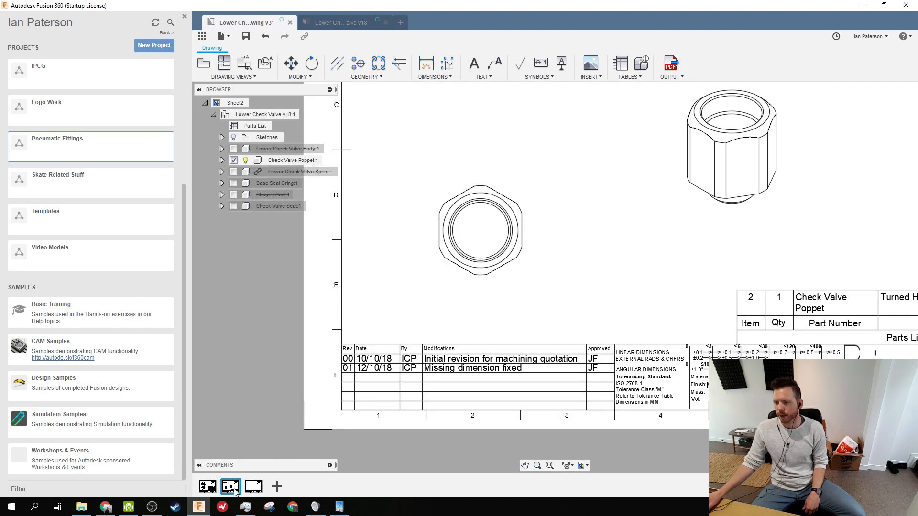
scroll(375, 336, down, 4)
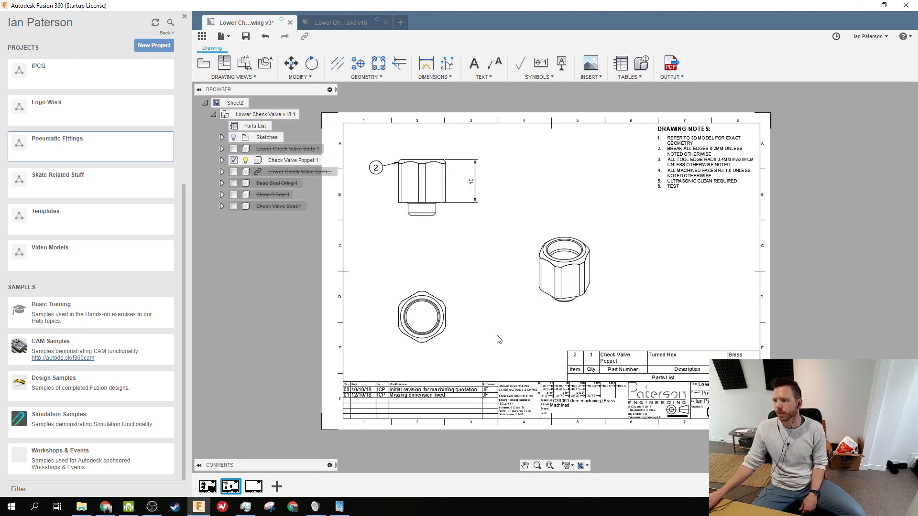
click(277, 487)
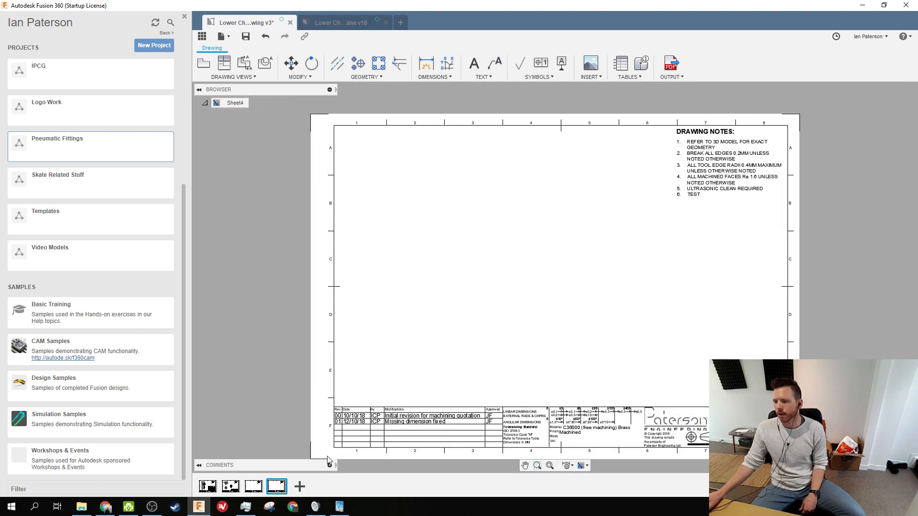
scroll(346, 423, up, 3)
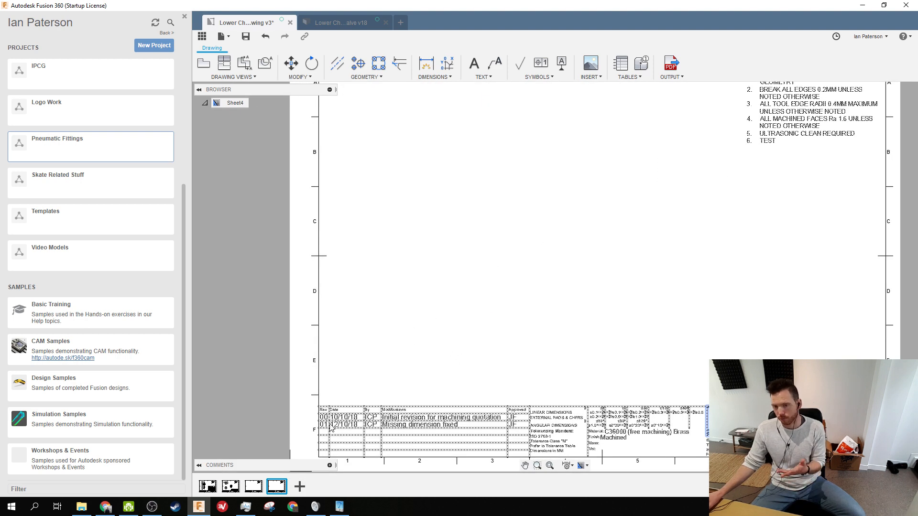
scroll(421, 396, down, 4)
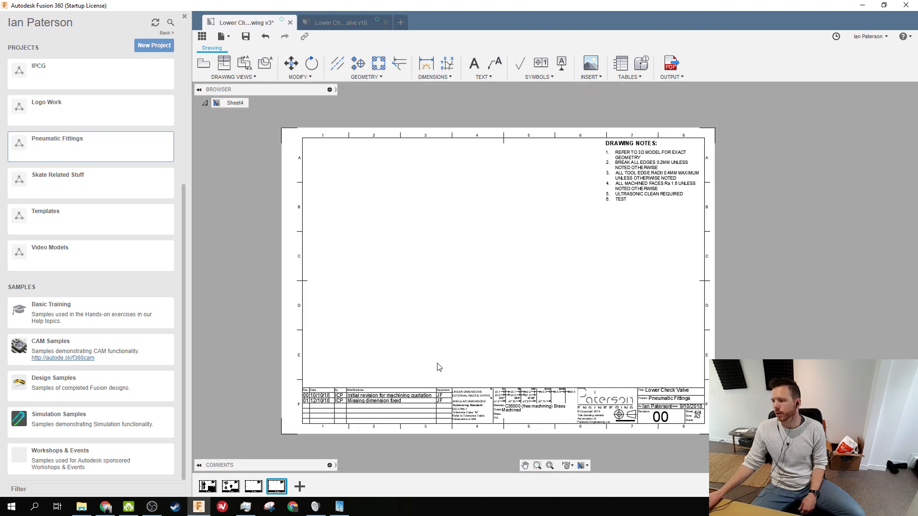
Set the title block's revision to 01 on the fourth sheet
scroll(442, 369, down, 2)
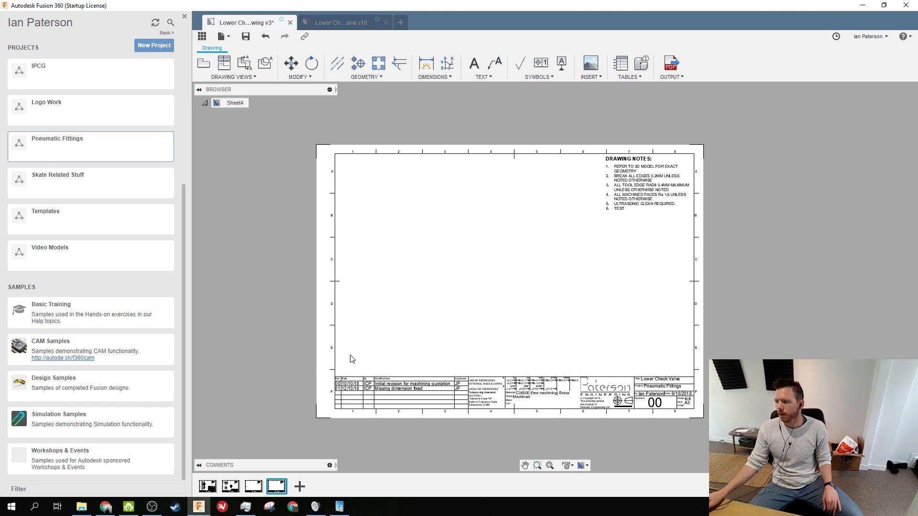
scroll(636, 396, up, 3)
scroll(640, 406, up, 2)
double_click(650, 411)
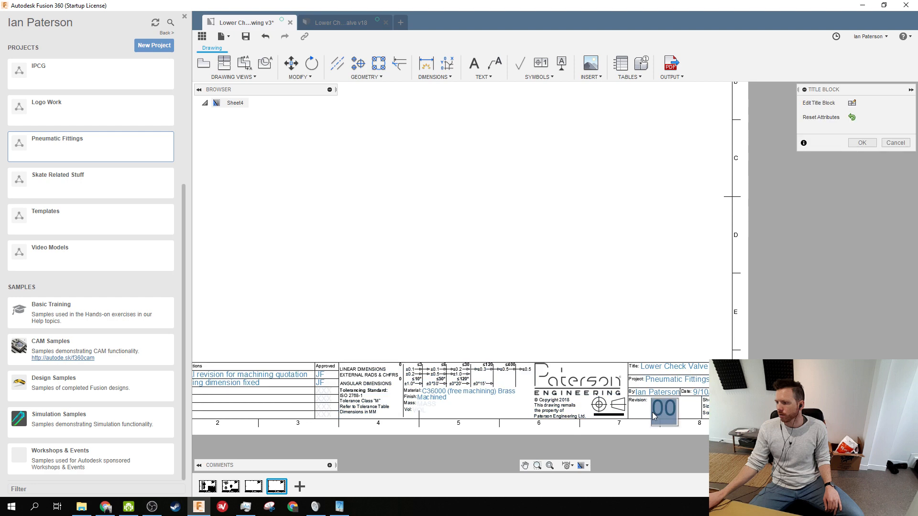
text(01)
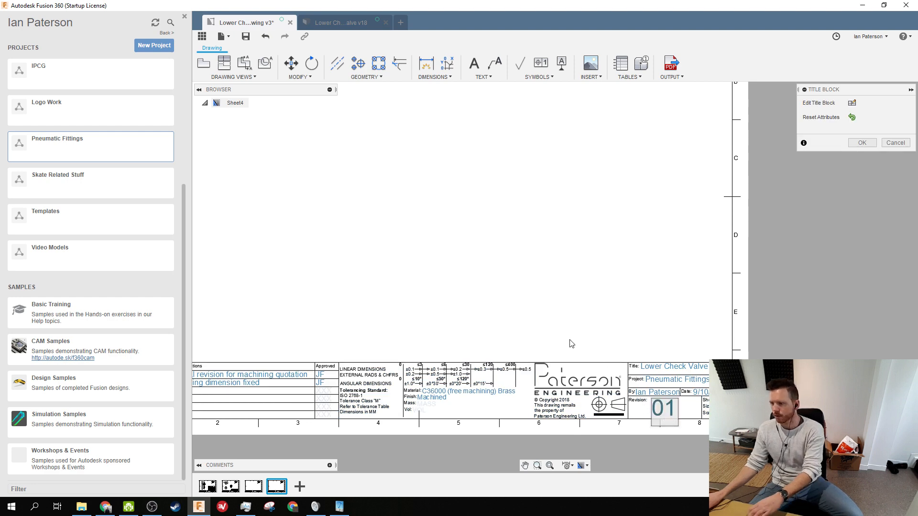
mouse_move(675, 307)
middle_down()
mouse_move(535, 301)
mouse_move(770, 270)
mouse_move(681, 313)
middle_up()
scroll(681, 313, up, 1)
scroll(682, 313, down, 3)
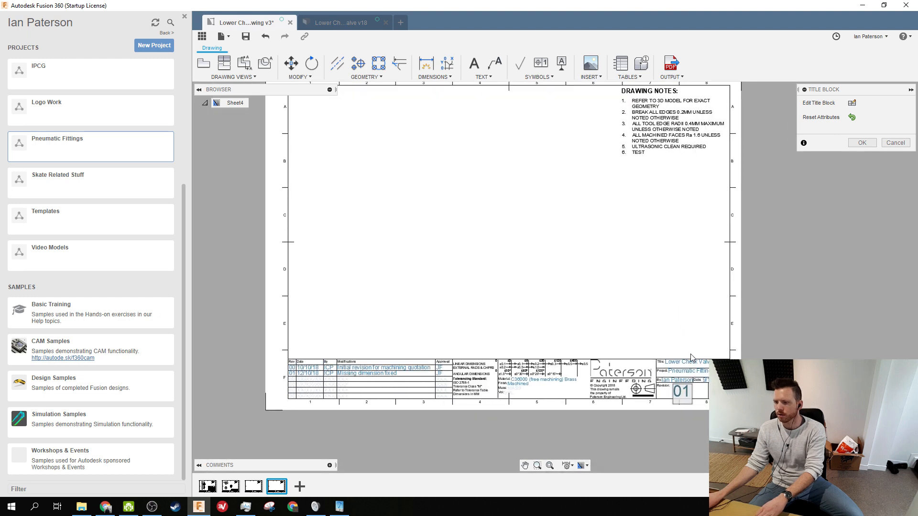
key(Return)
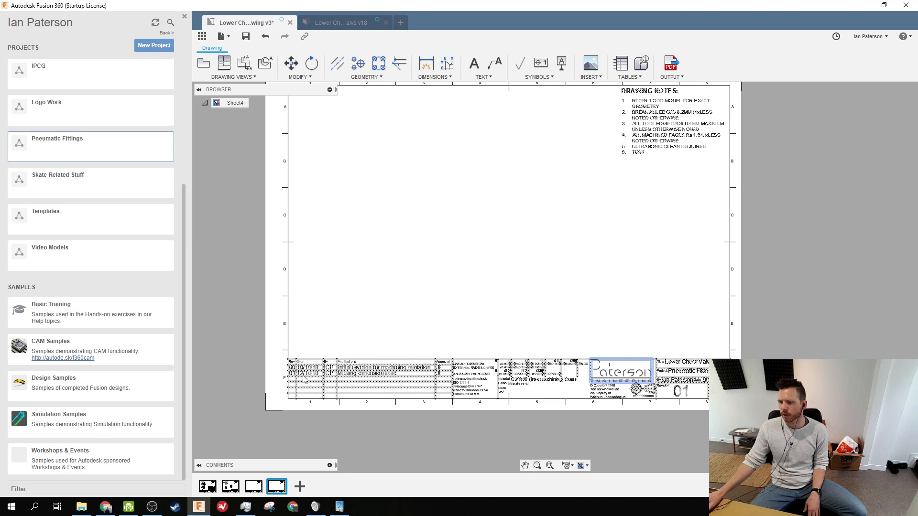
middle_drag(412, 293, 456, 317)
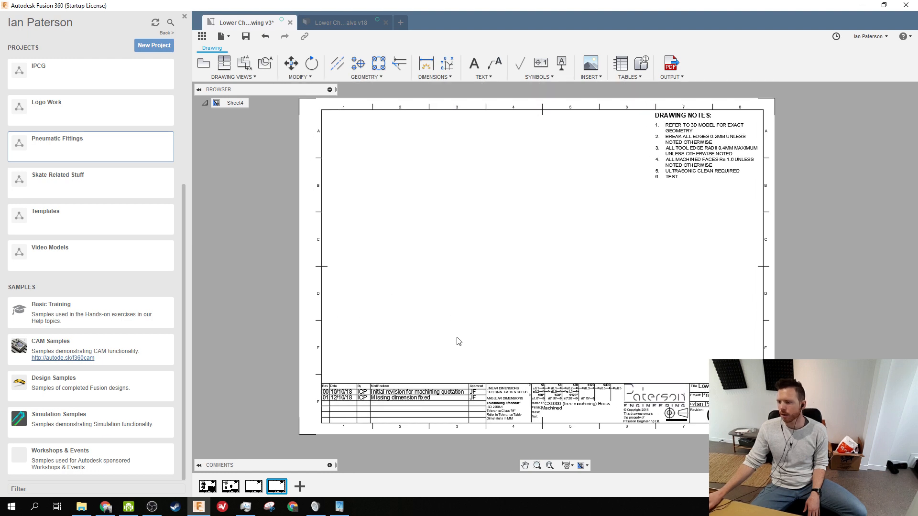
middle_drag(567, 334, 556, 315)
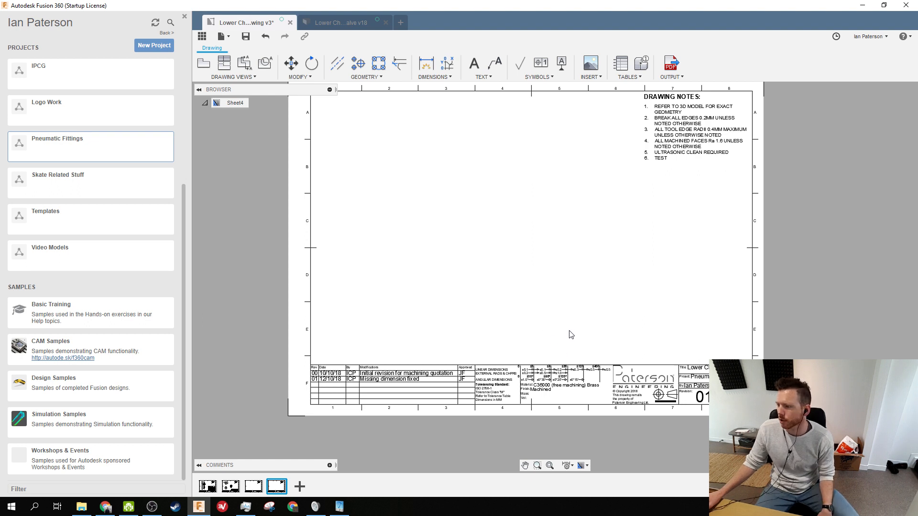
mouse_move(556, 327)
middle_down()
mouse_move(548, 359)
mouse_move(556, 358)
middle_up()
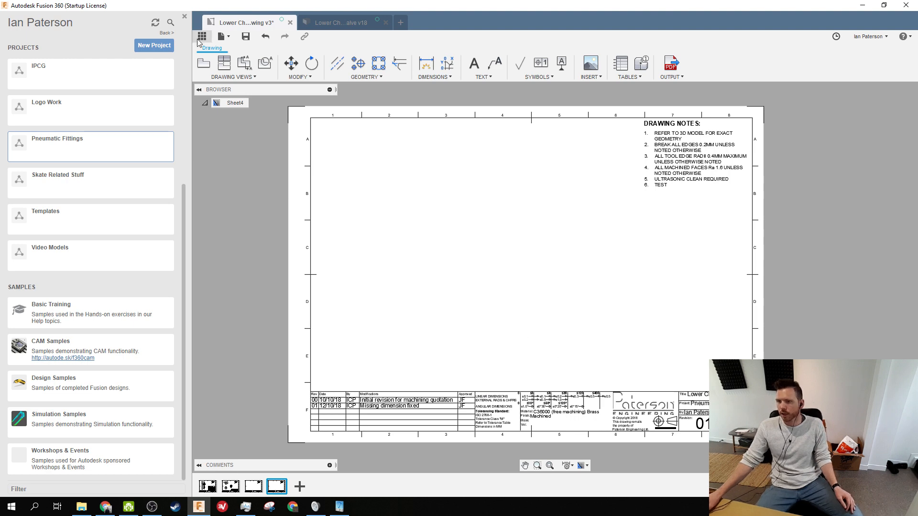
Hide the project browser to widen the workspace and return to the Lower Check Valve drawing
key(ctrl+Tab)
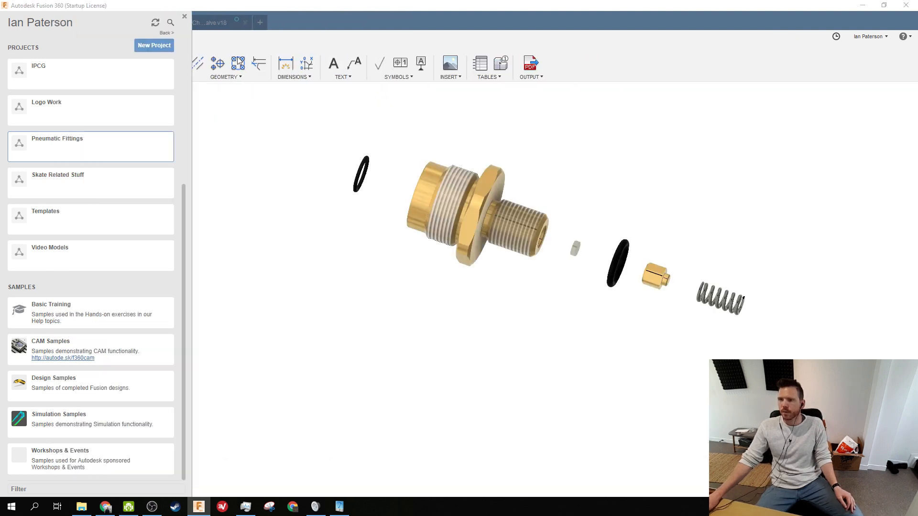
click(184, 17)
click(72, 23)
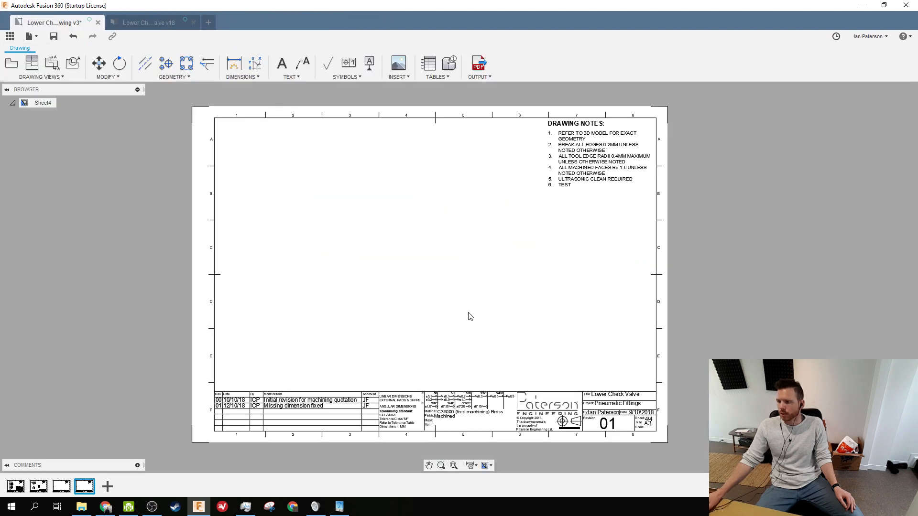